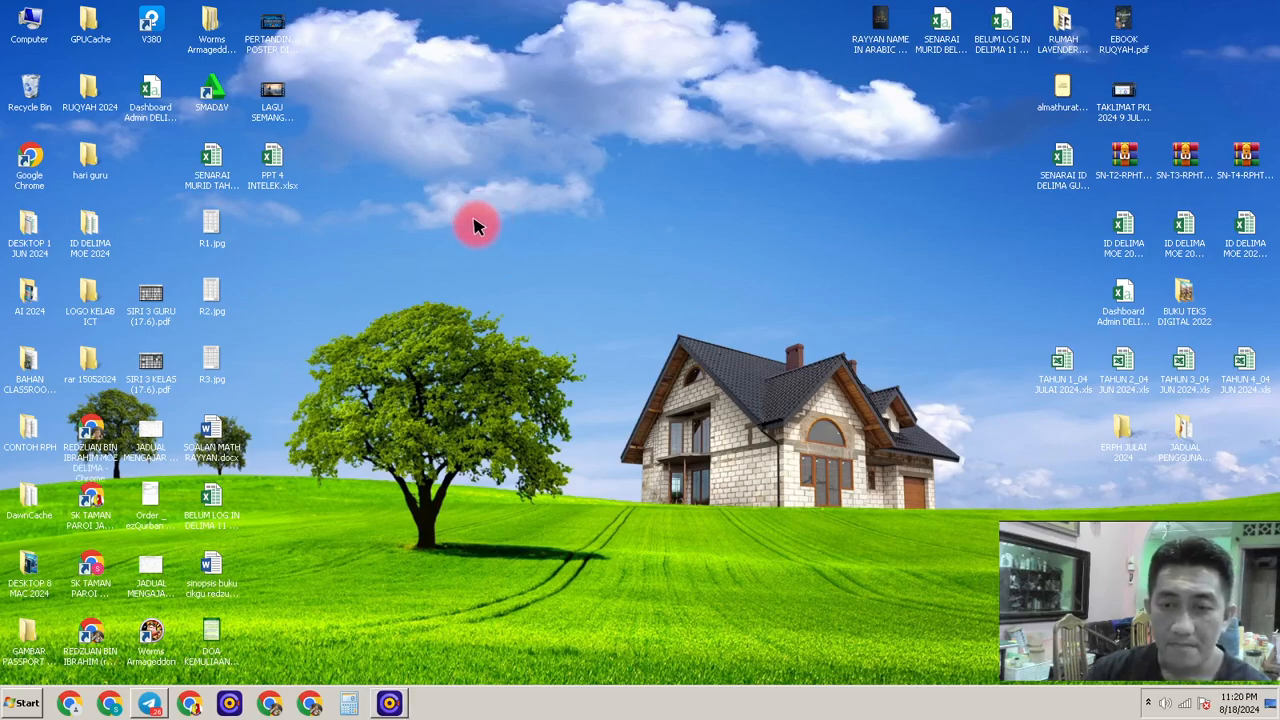
Step: Open the DELIMa portal in Chrome, agree to its terms, and log in with the teacher's Google account, allowing the requested access
click(88, 432)
double_click(88, 432)
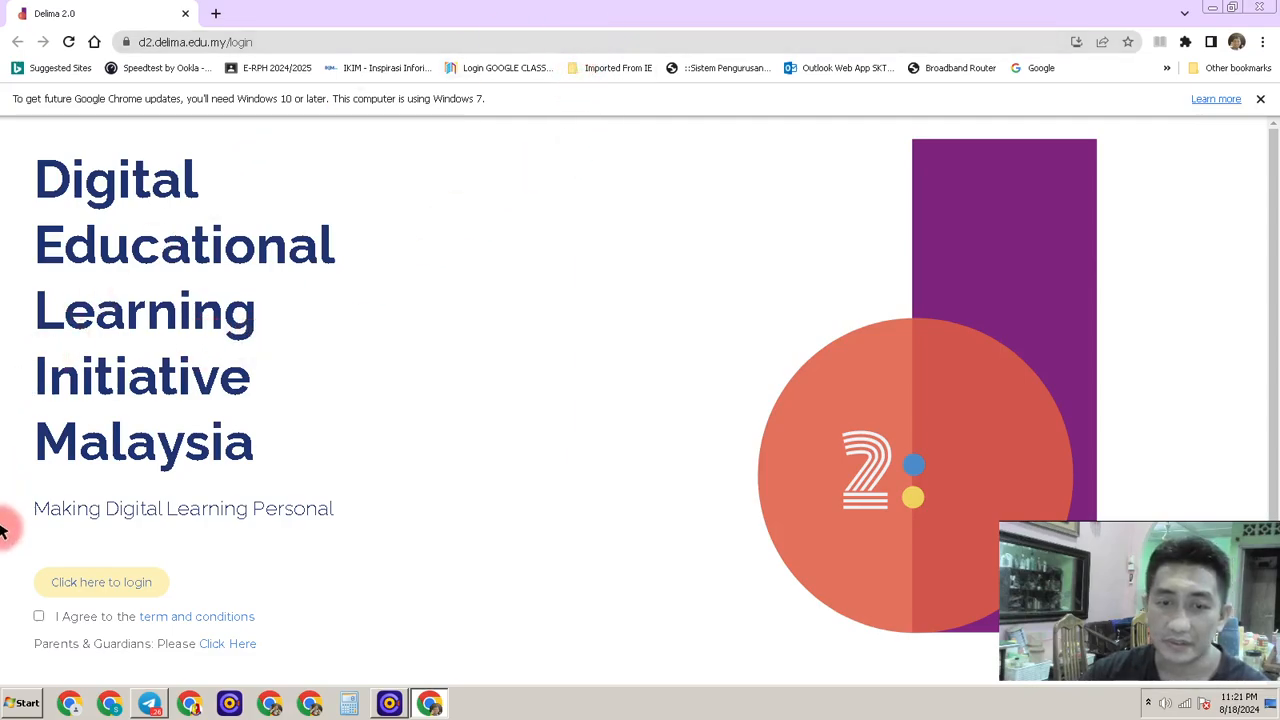
click(38, 616)
click(110, 582)
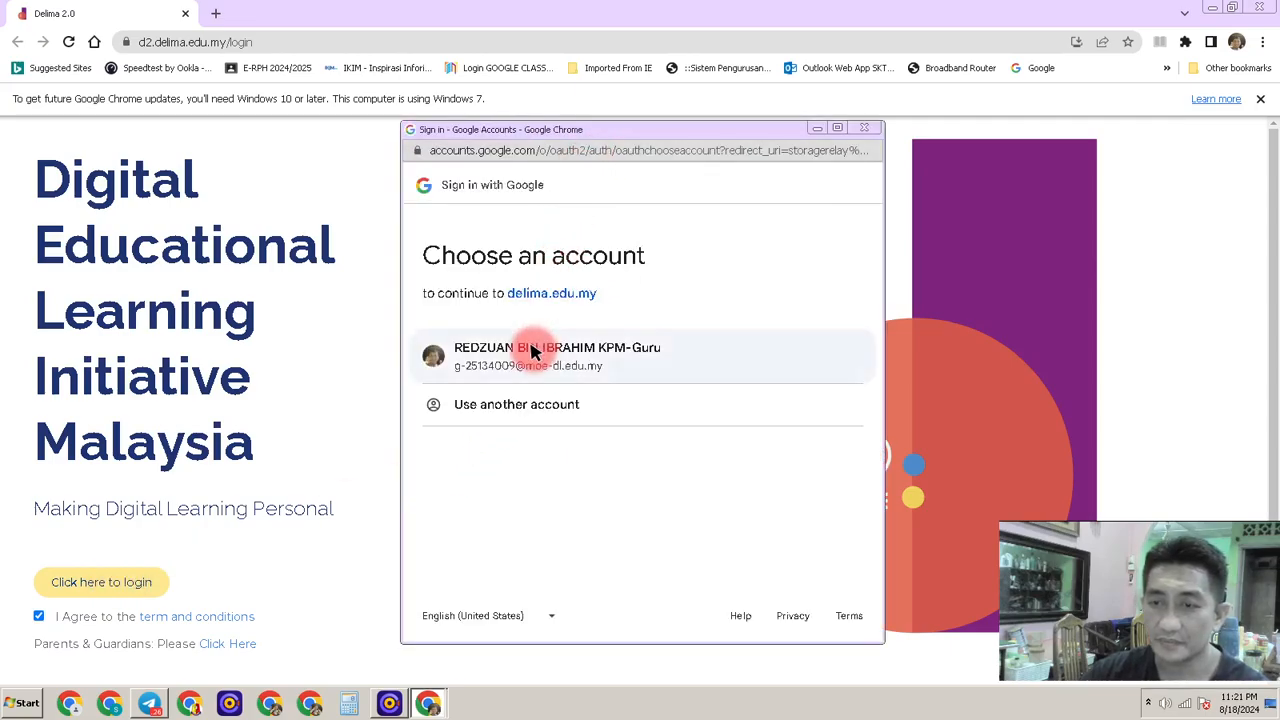
click(531, 347)
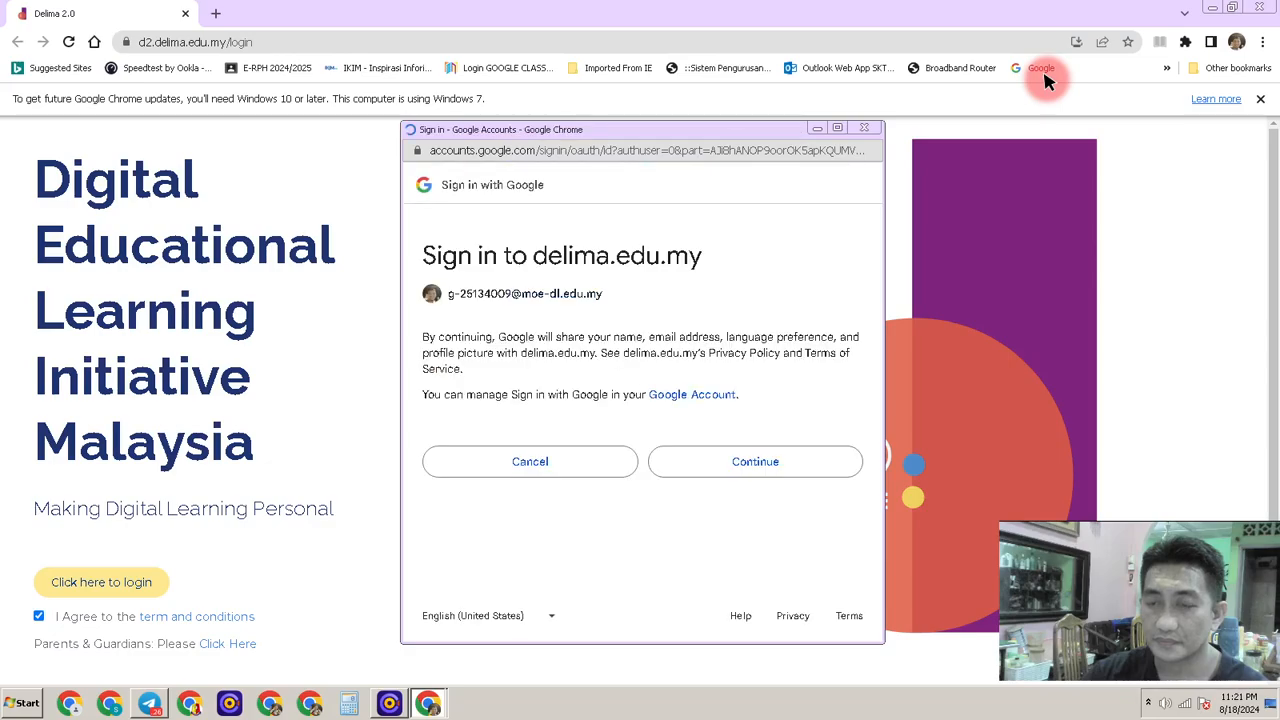
click(772, 458)
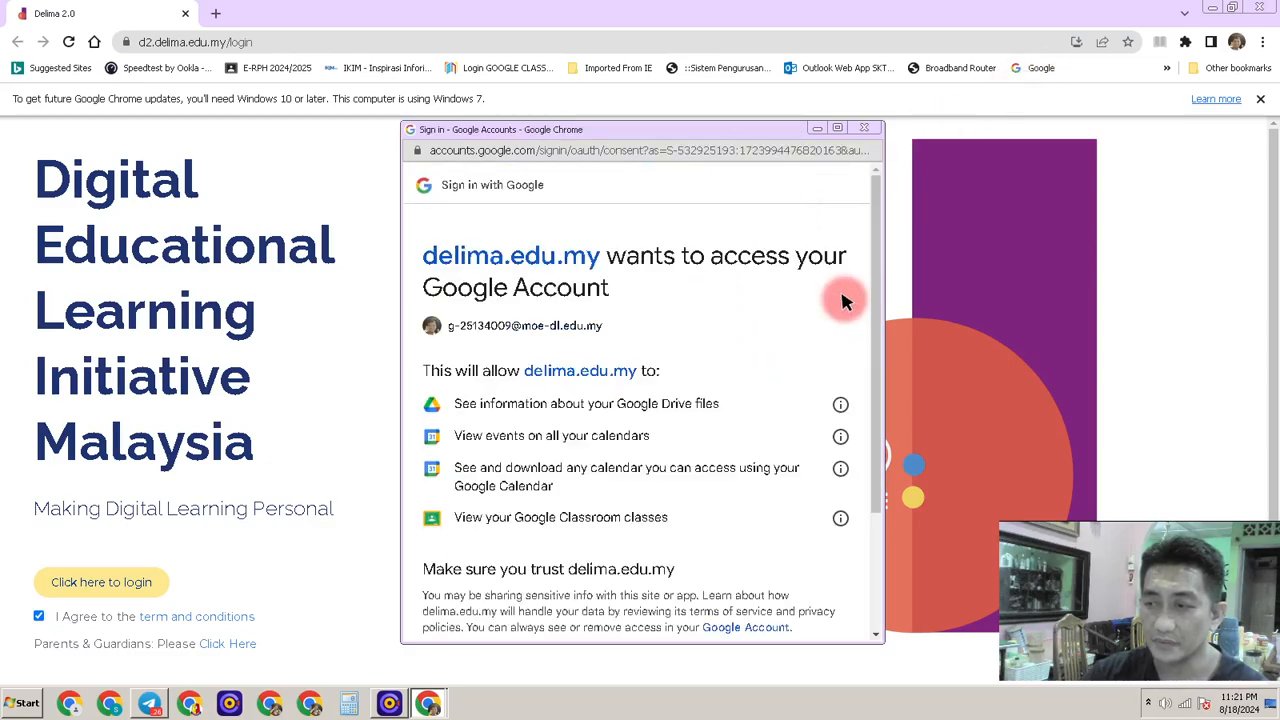
scroll(643, 420, down, 3)
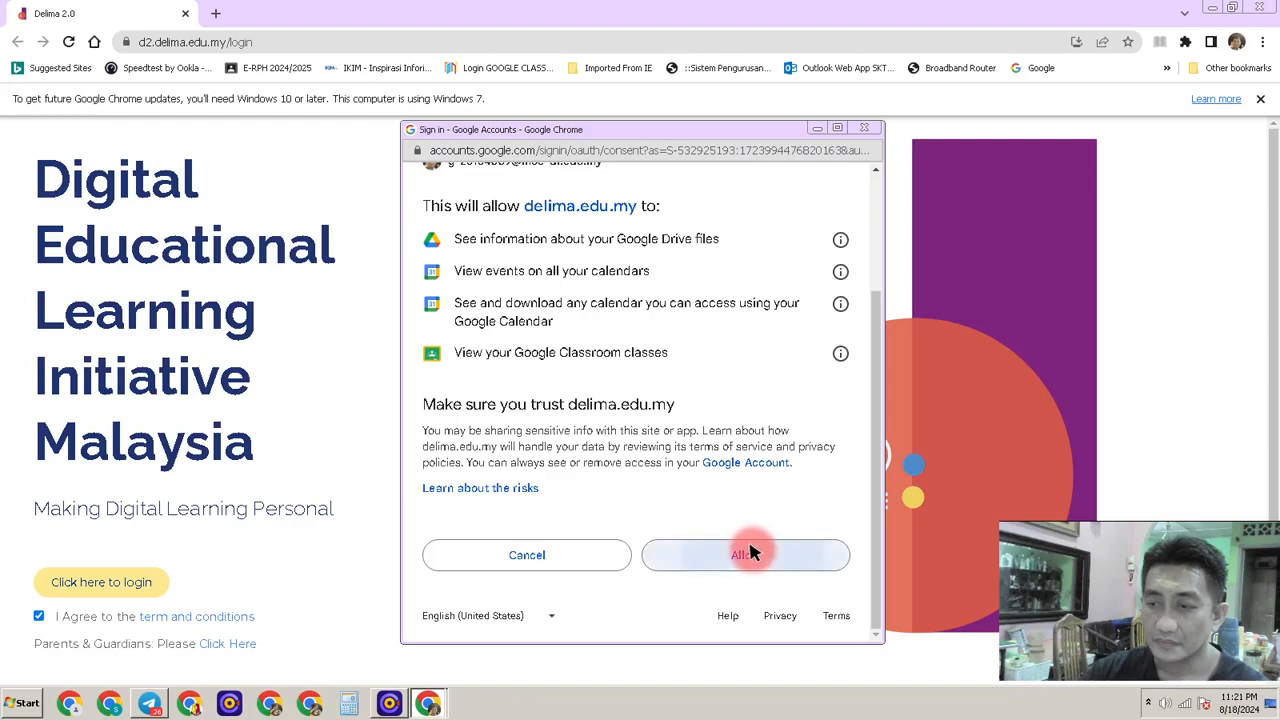
click(749, 553)
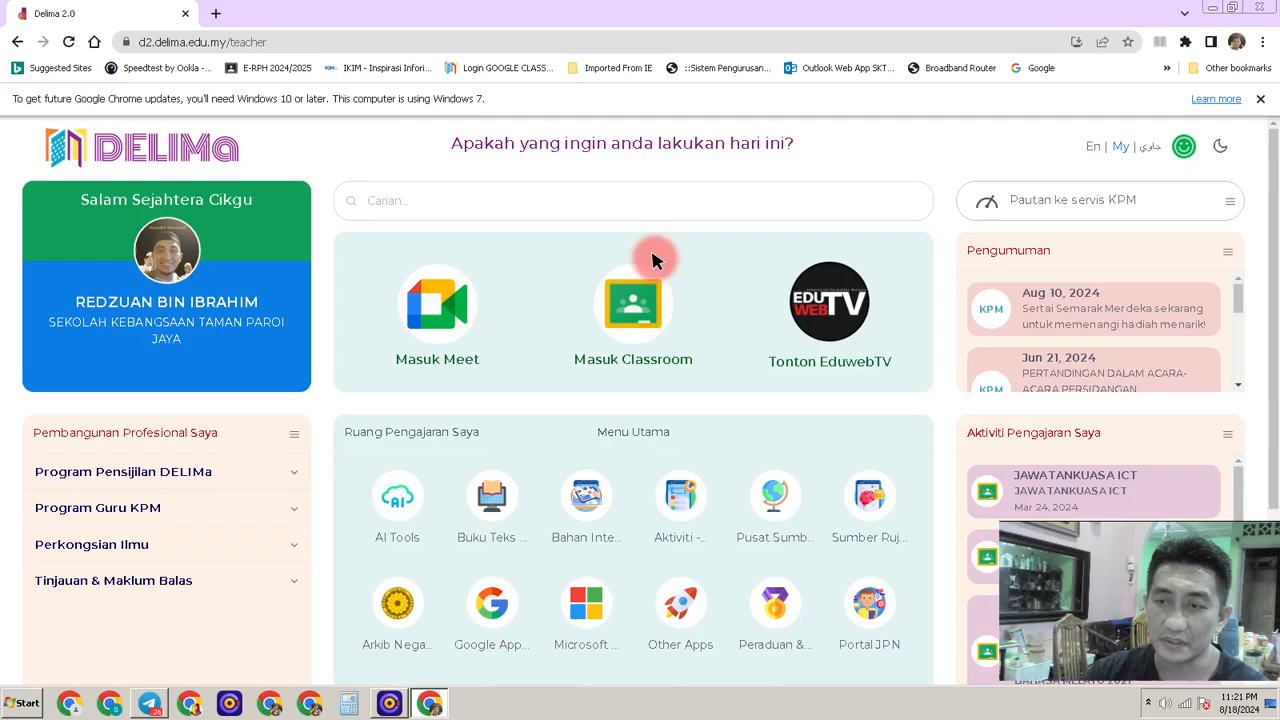
Step: Open Google Classroom from the DELIMa dashboard and archive the PJ 2 IHSAN 2021 class
click(636, 303)
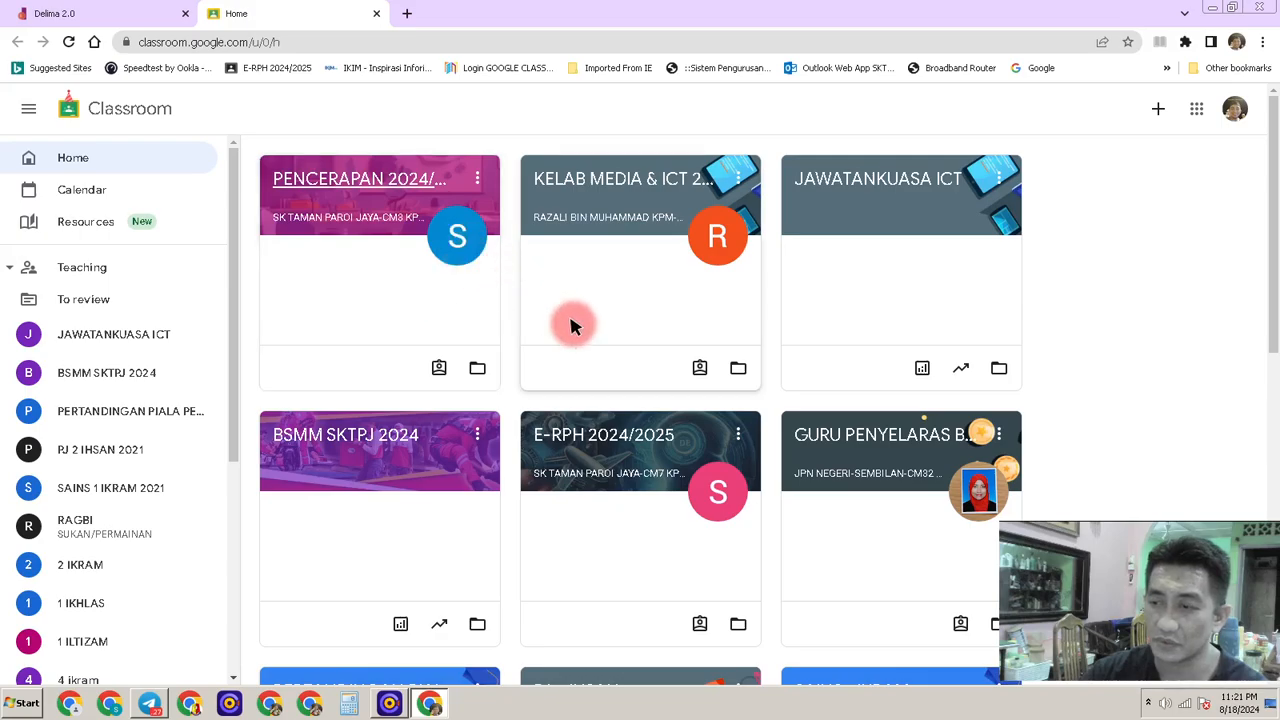
scroll(569, 322, down, 2)
scroll(567, 340, down, 2)
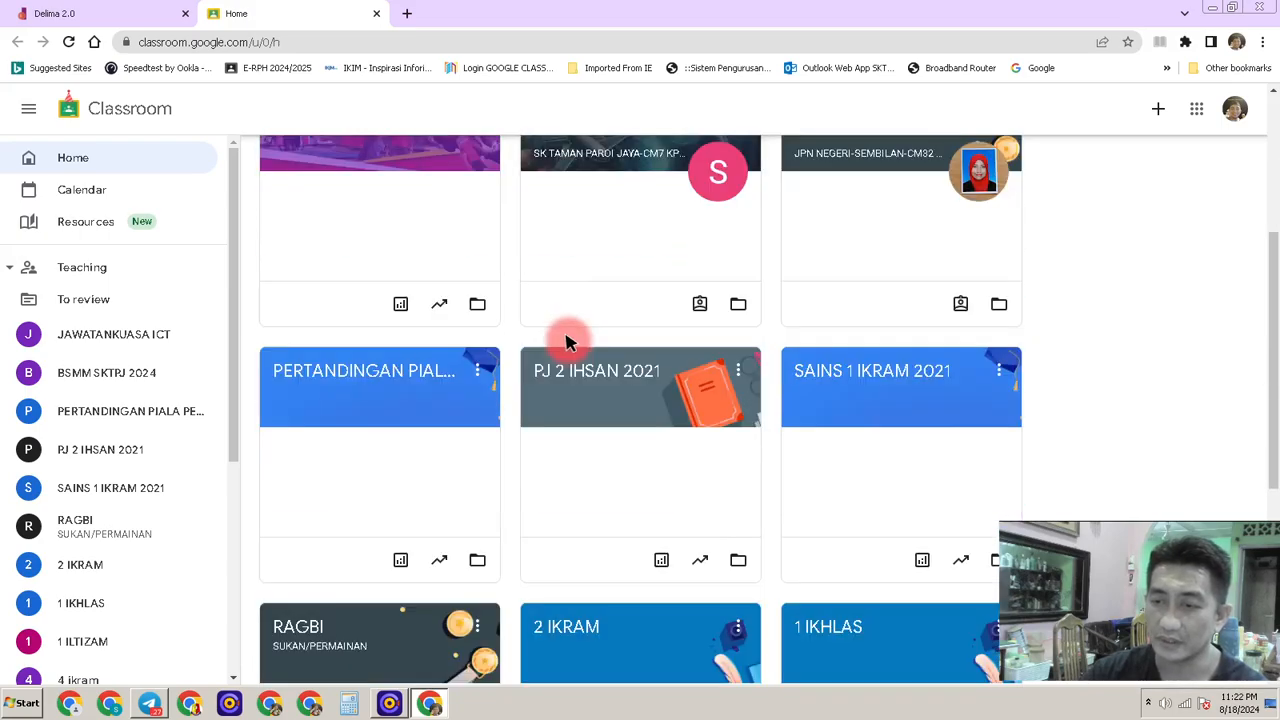
click(737, 373)
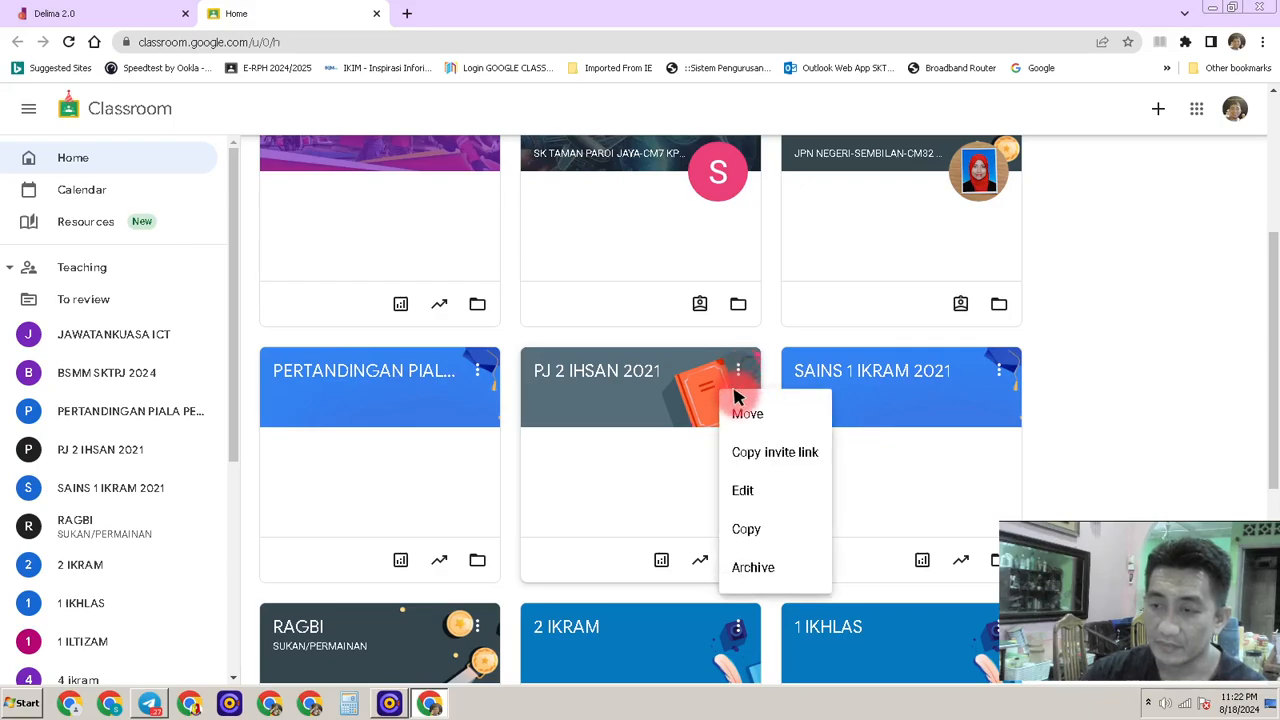
click(780, 565)
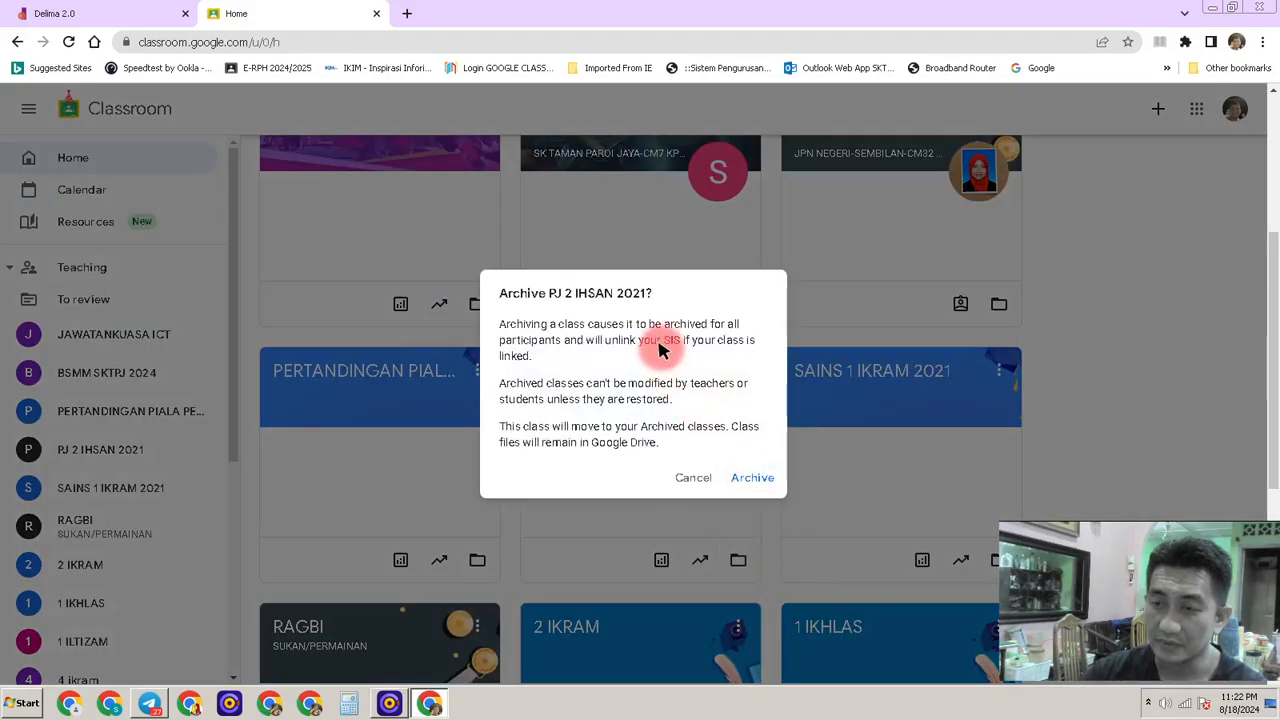
click(752, 477)
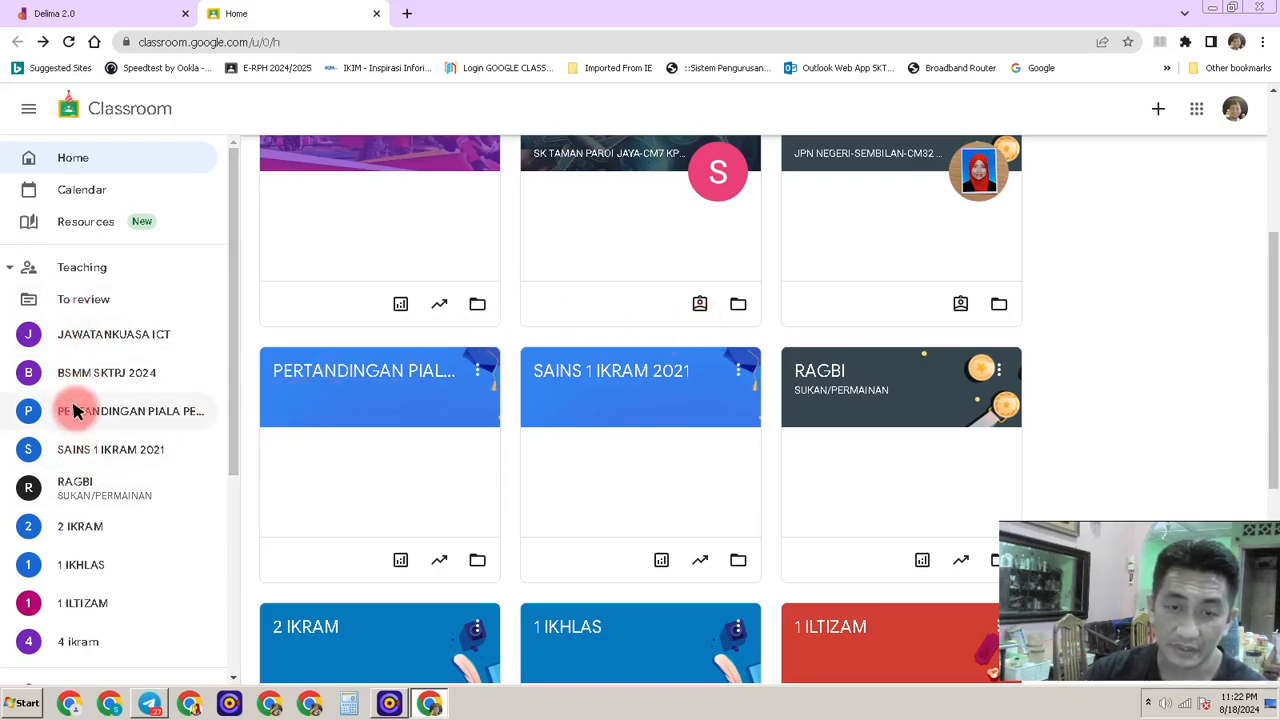
Step: Check the archived classes for PJ 2 IHSAN 2021 and return to the Classroom home page
scroll(107, 313, down, 3)
scroll(107, 313, down, 2)
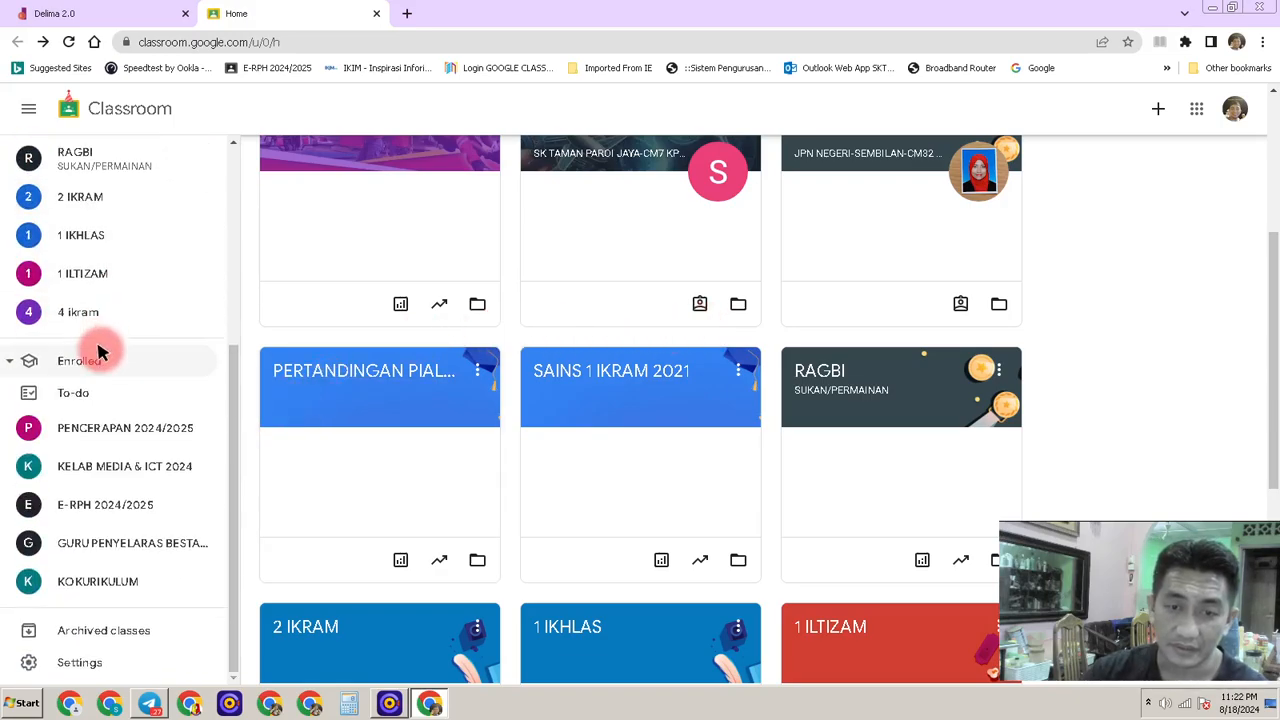
click(104, 631)
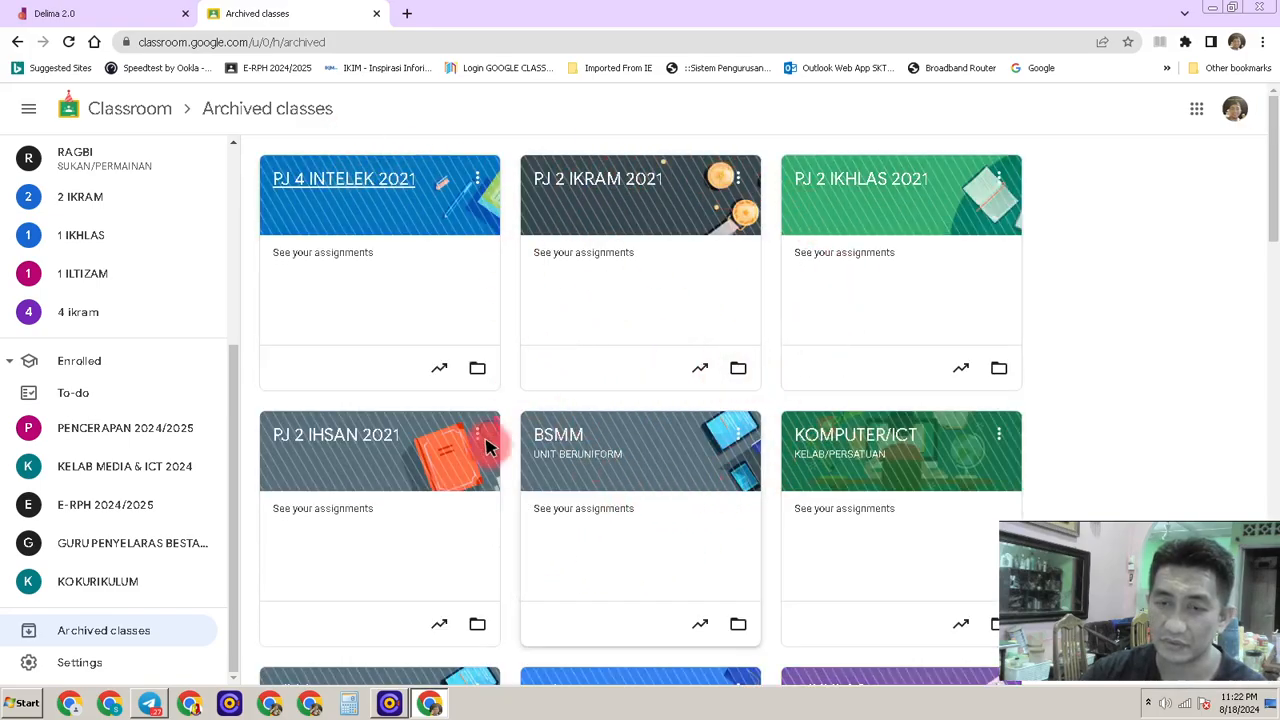
scroll(162, 300, up, 4)
click(97, 158)
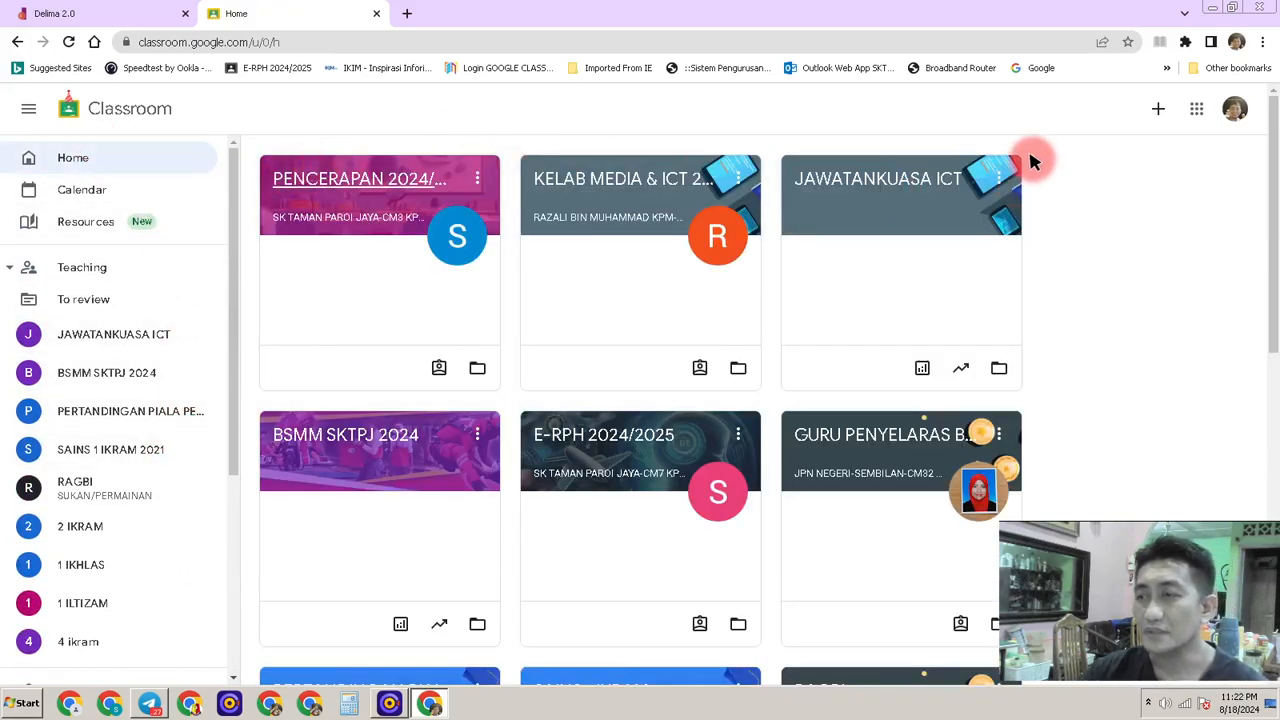
Step: Create a new class named 4 INTELEK 2024, leaving section, subject and room empty
click(1158, 108)
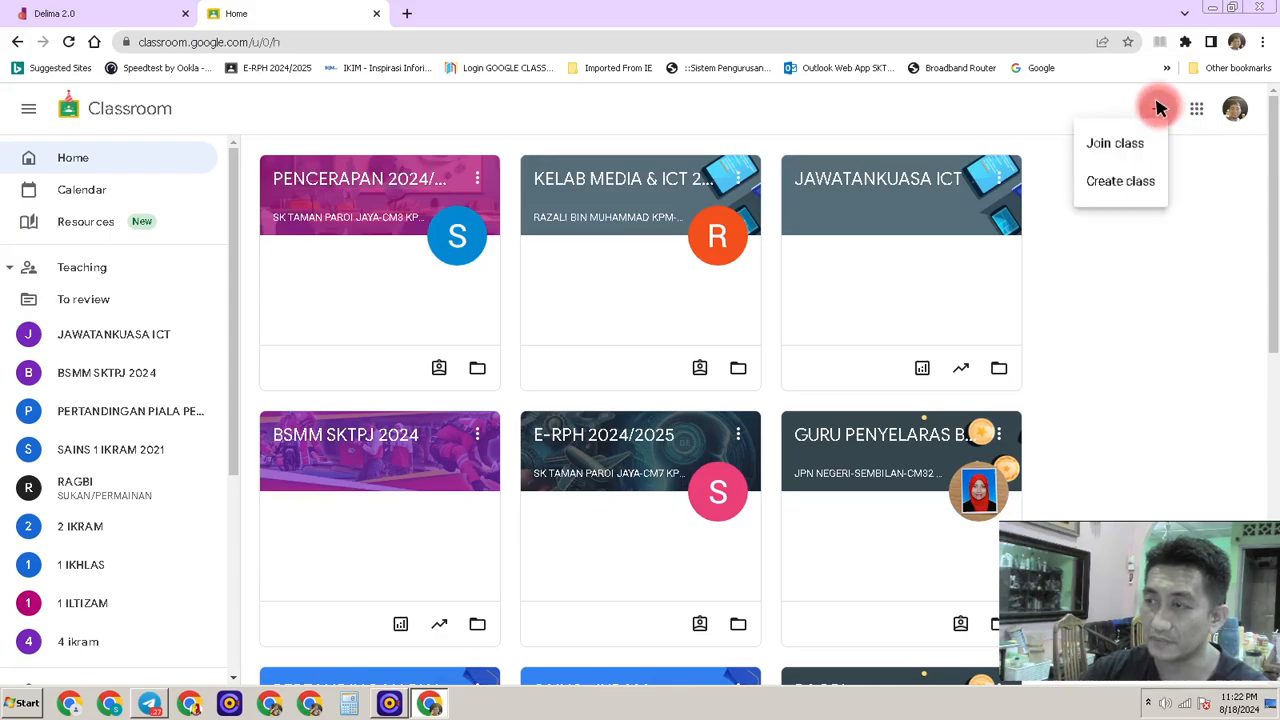
click(1120, 181)
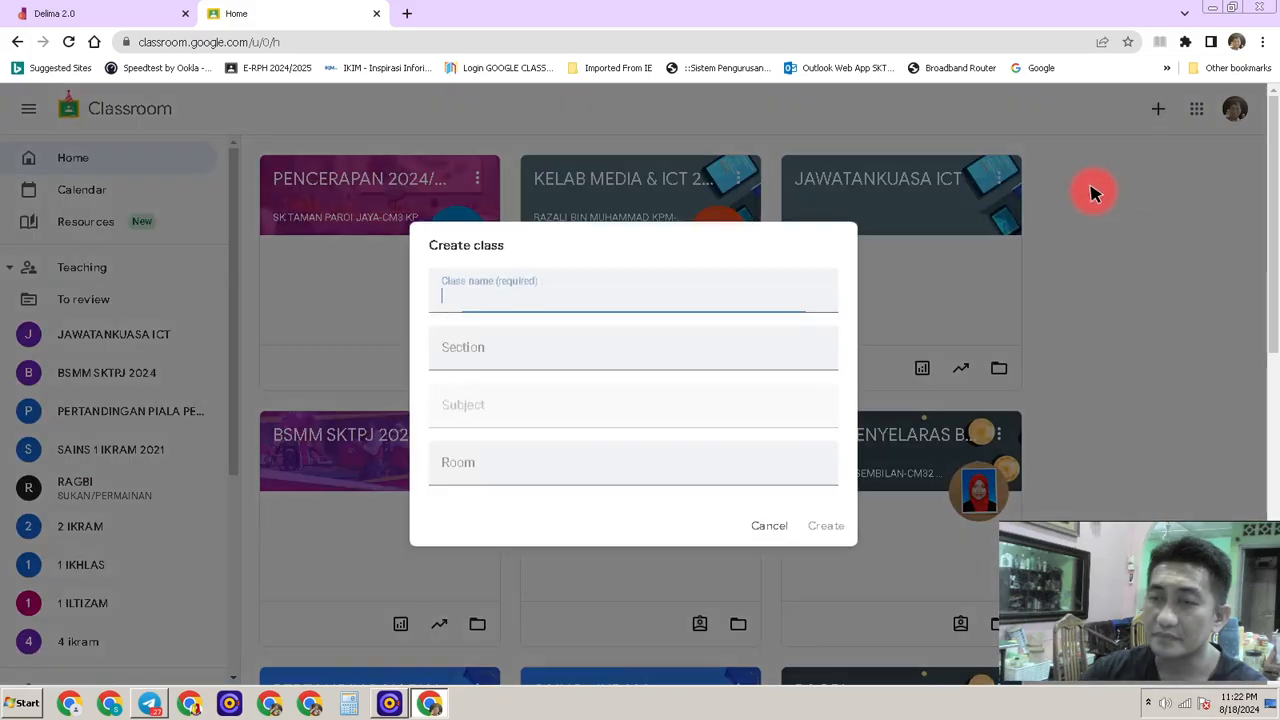
click(515, 287)
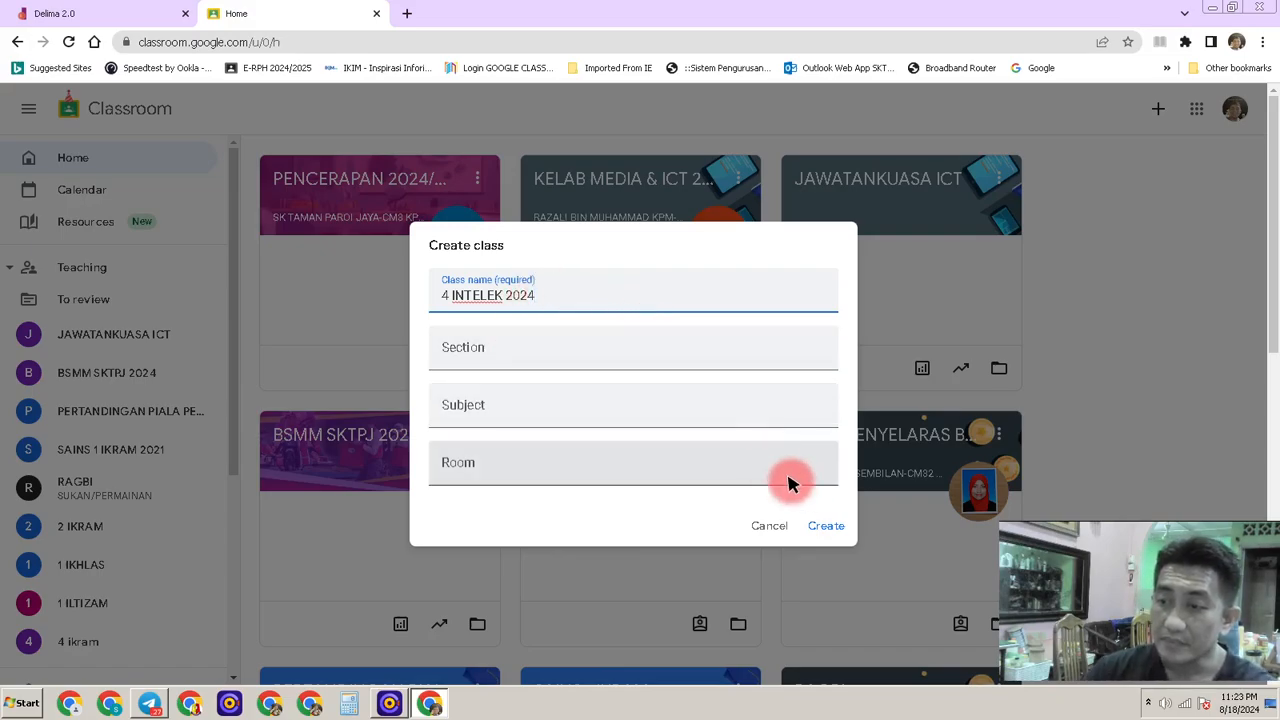
click(825, 525)
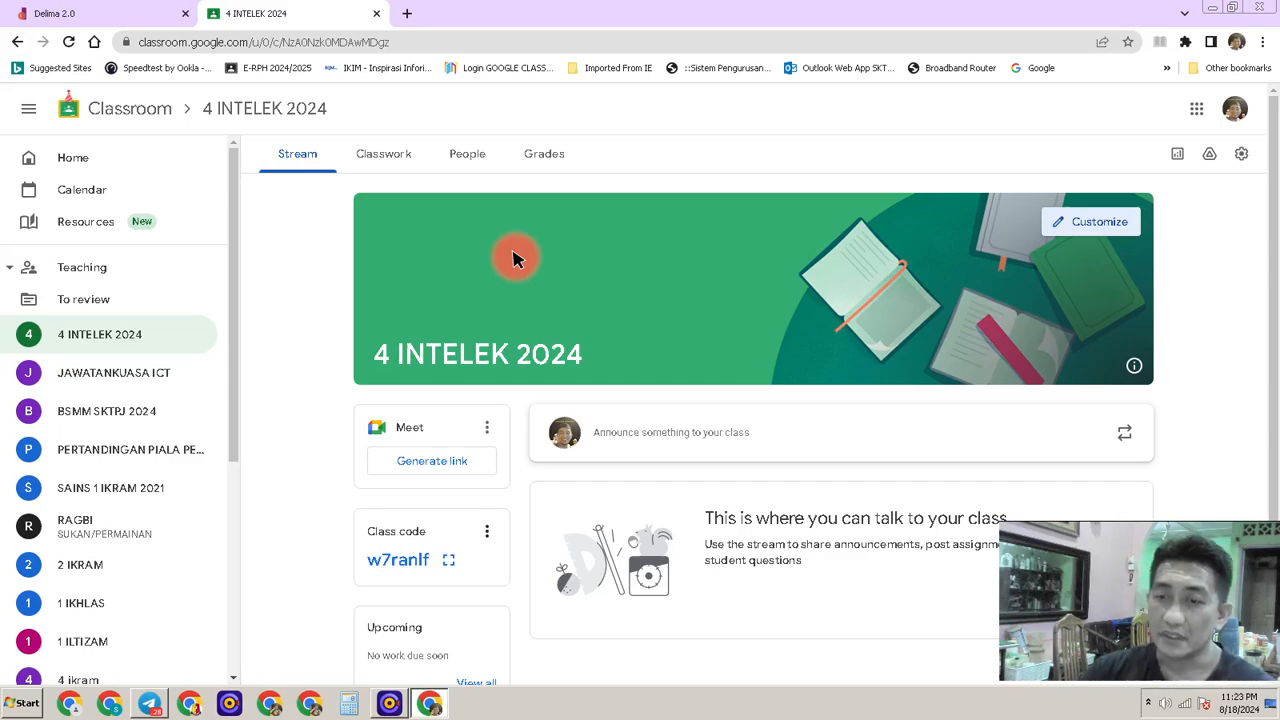
Step: Display the class code of 4 INTELEK 2024 enlarged, highlight it, and close the display
scroll(425, 513, down, 1)
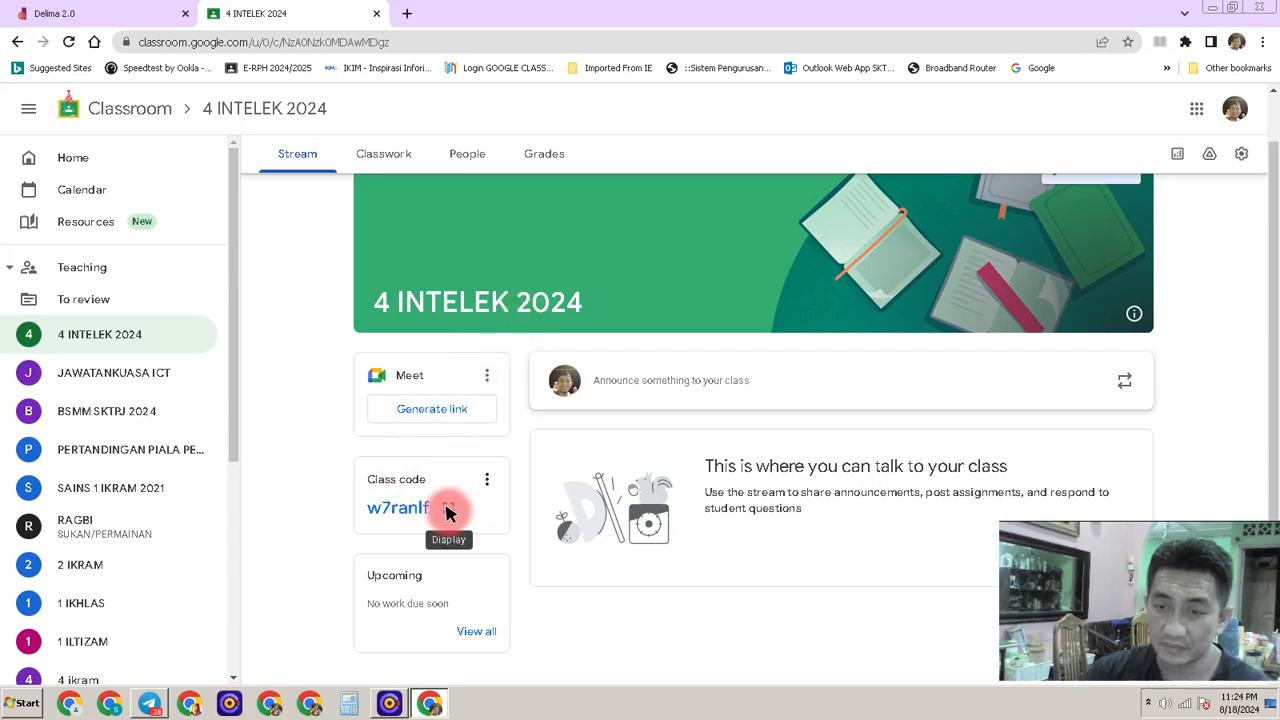
click(445, 508)
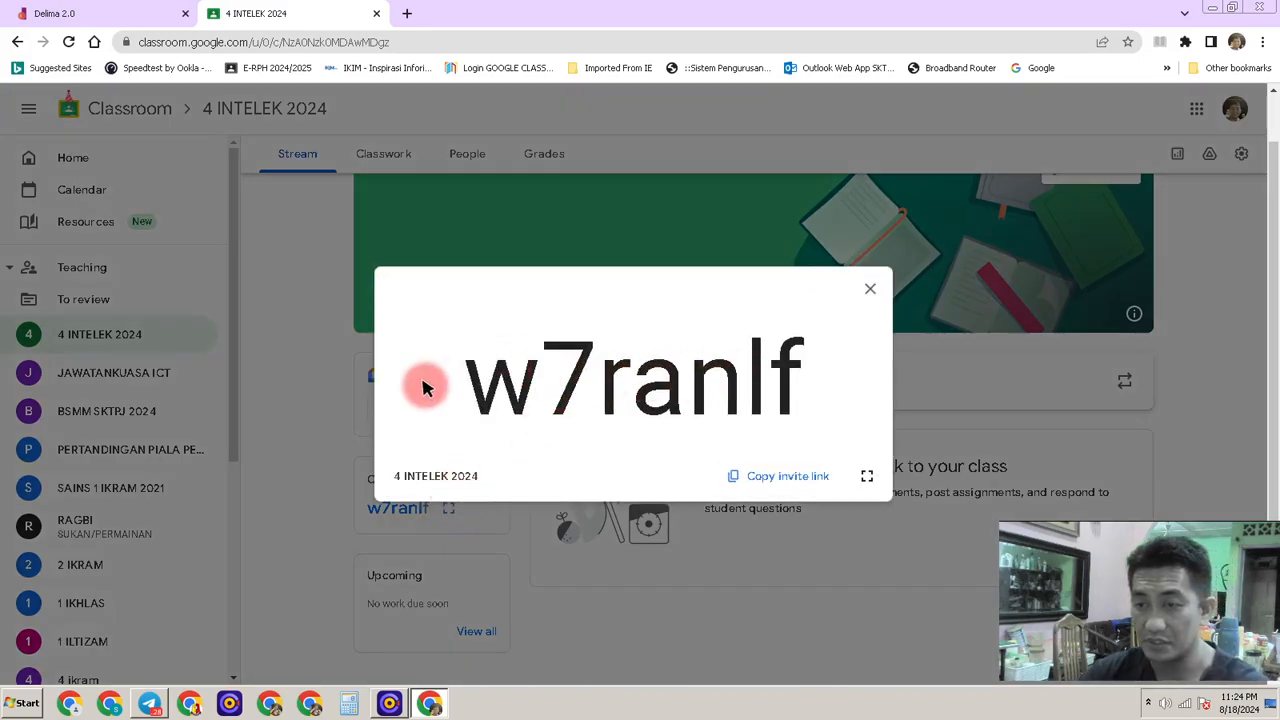
drag(423, 388, 838, 385)
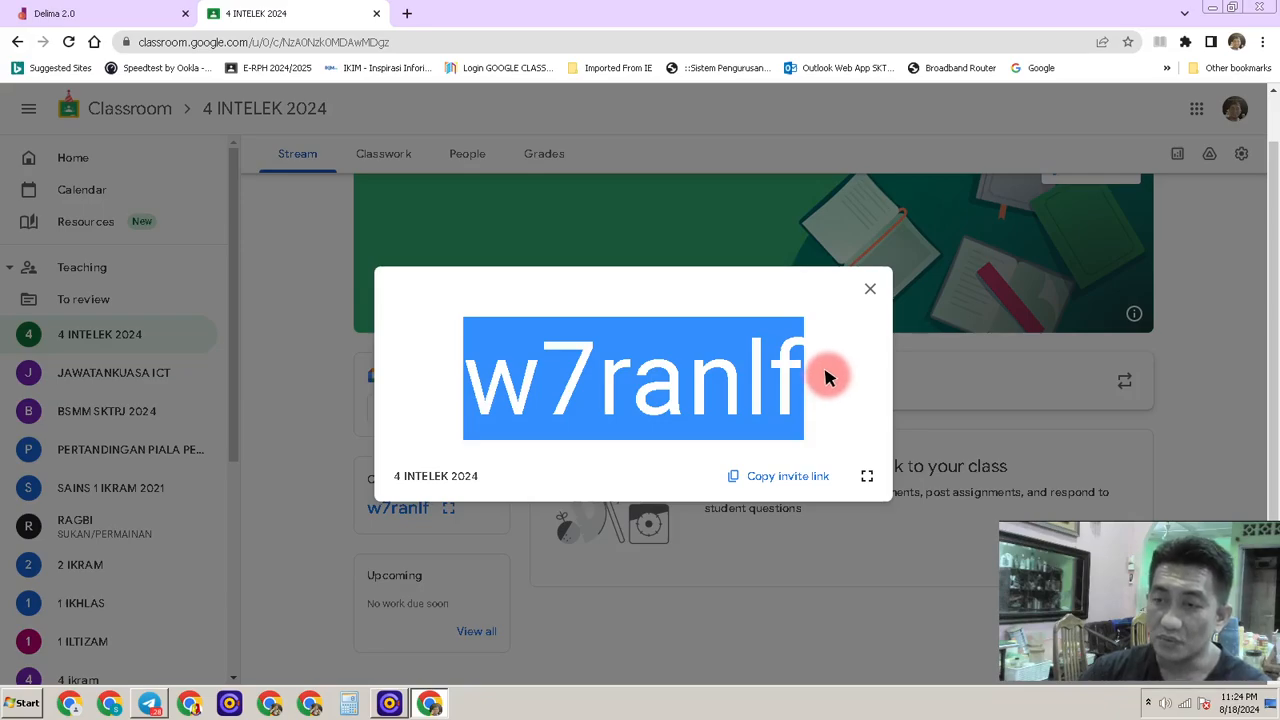
click(826, 377)
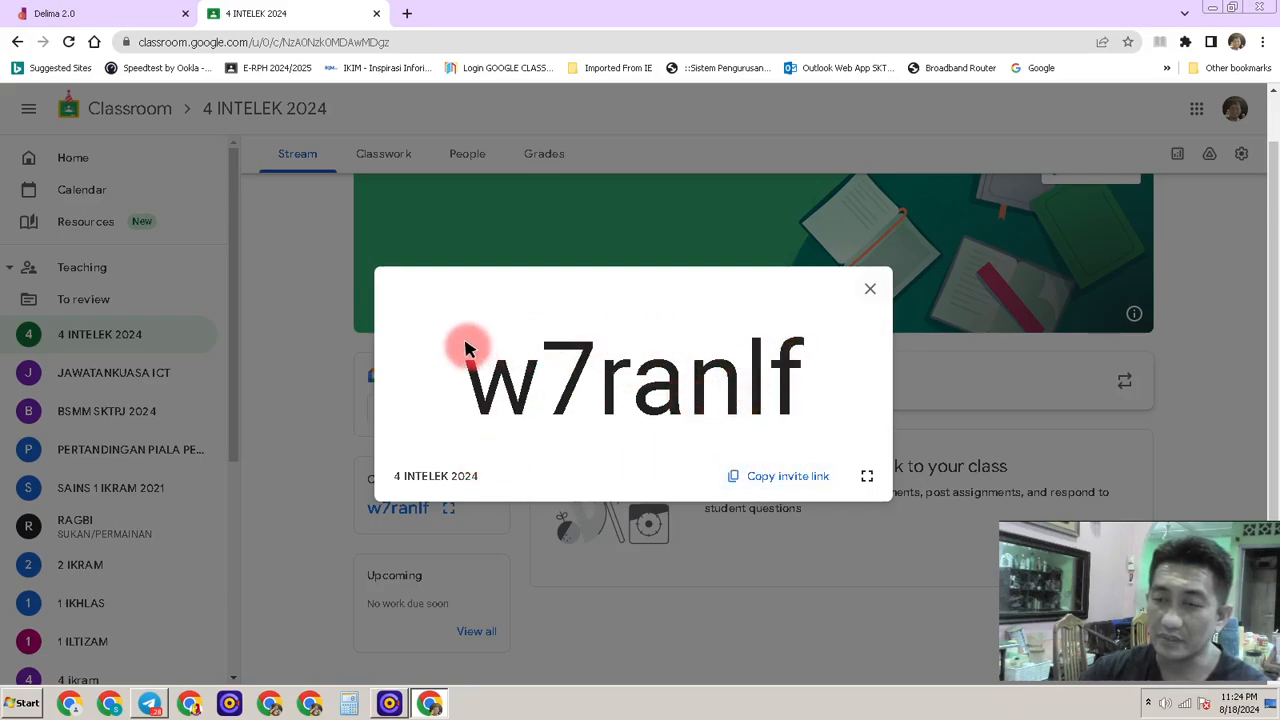
drag(462, 364, 810, 380)
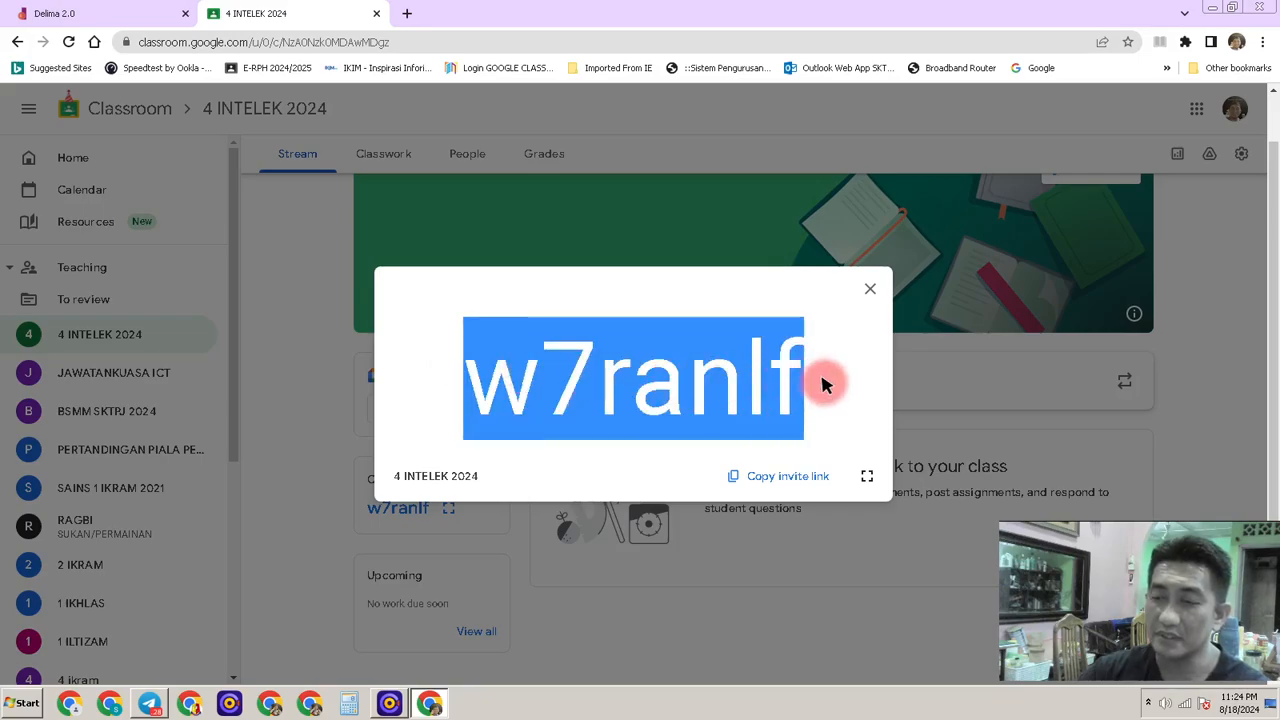
click(869, 290)
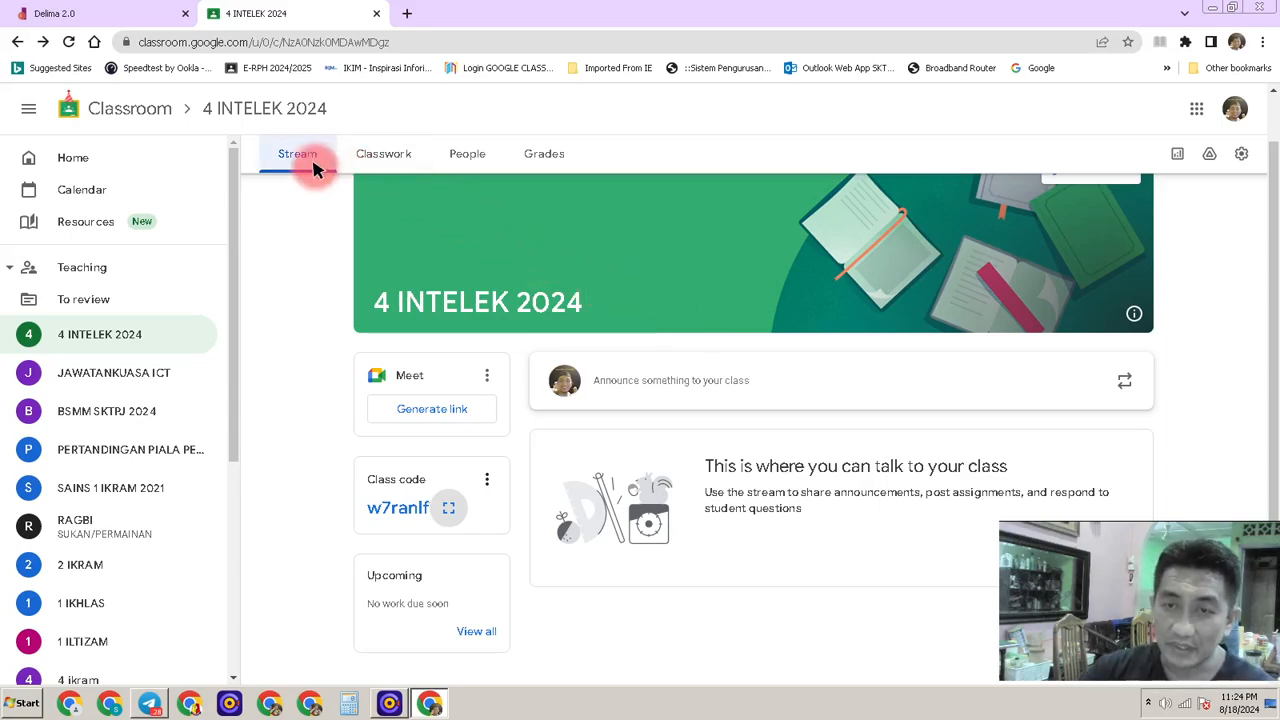
Step: Look over the Stream page of 4 INTELEK 2024 and view its Classwork page
scroll(420, 262, up, 1)
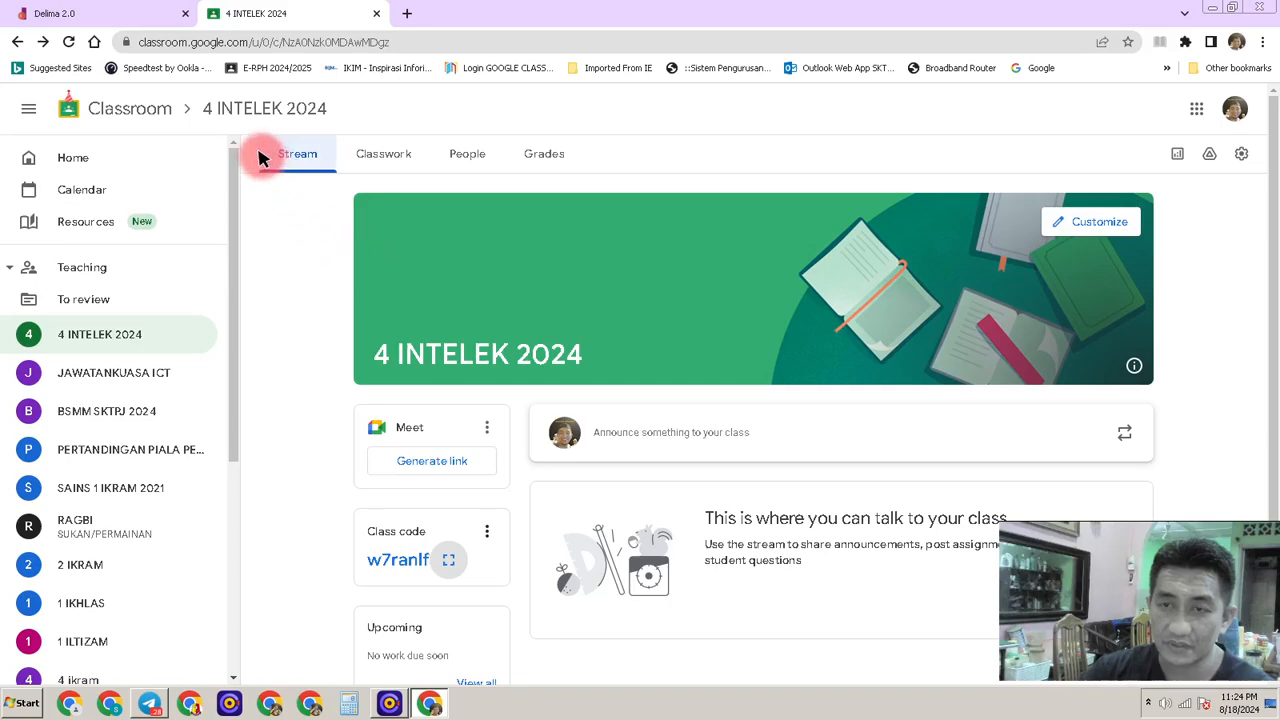
scroll(740, 450, down, 2)
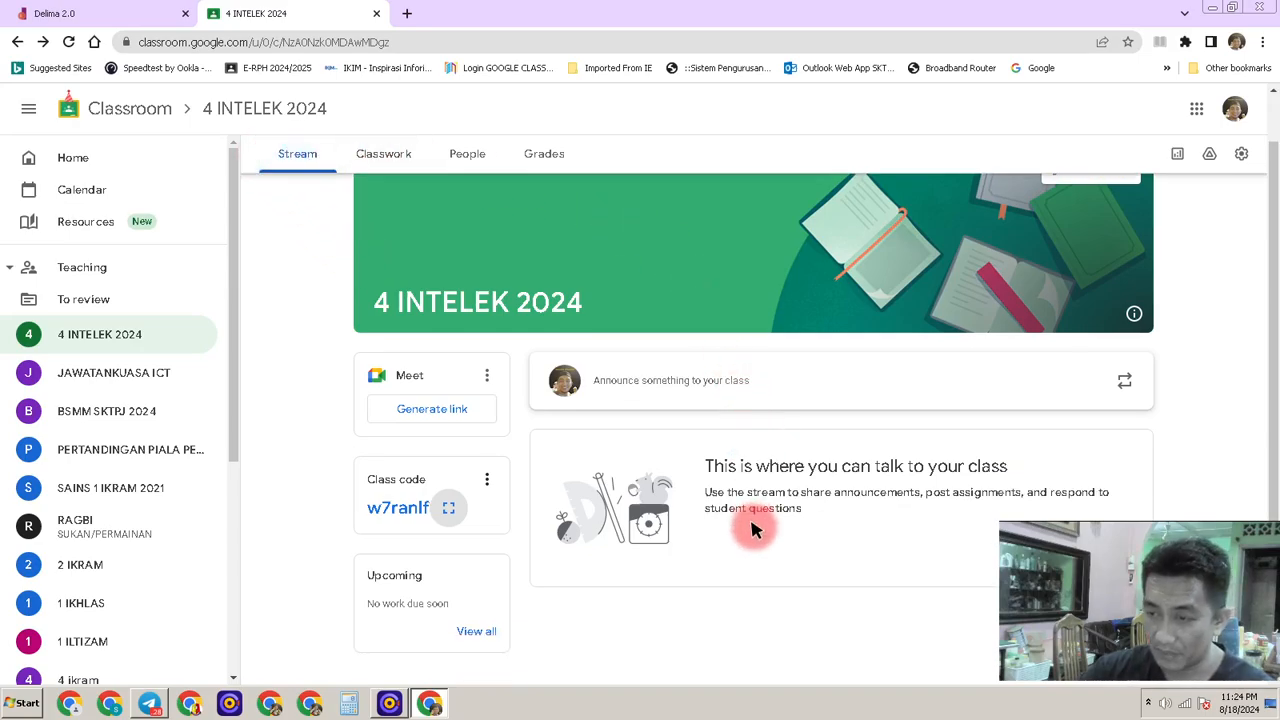
scroll(700, 480, up, 2)
click(380, 154)
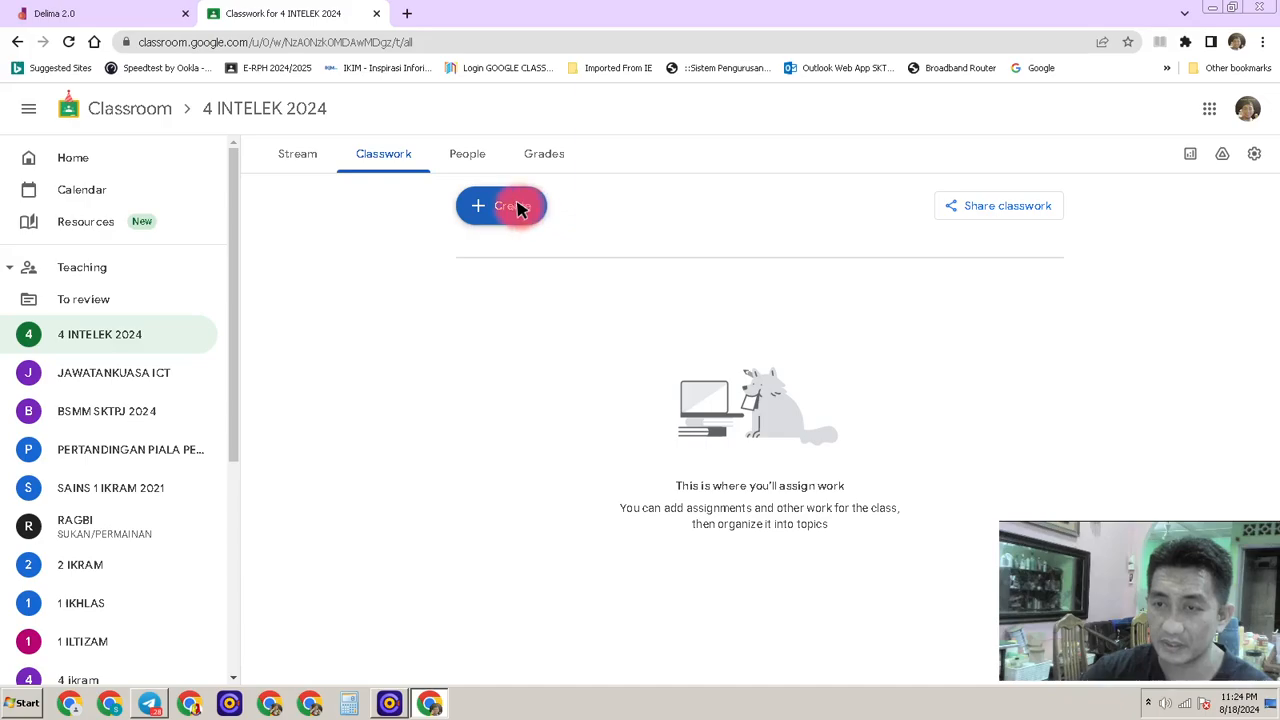
Step: Open the People page of 4 INTELEK 2024 and dismiss the notice about keeping guardians informed
click(466, 155)
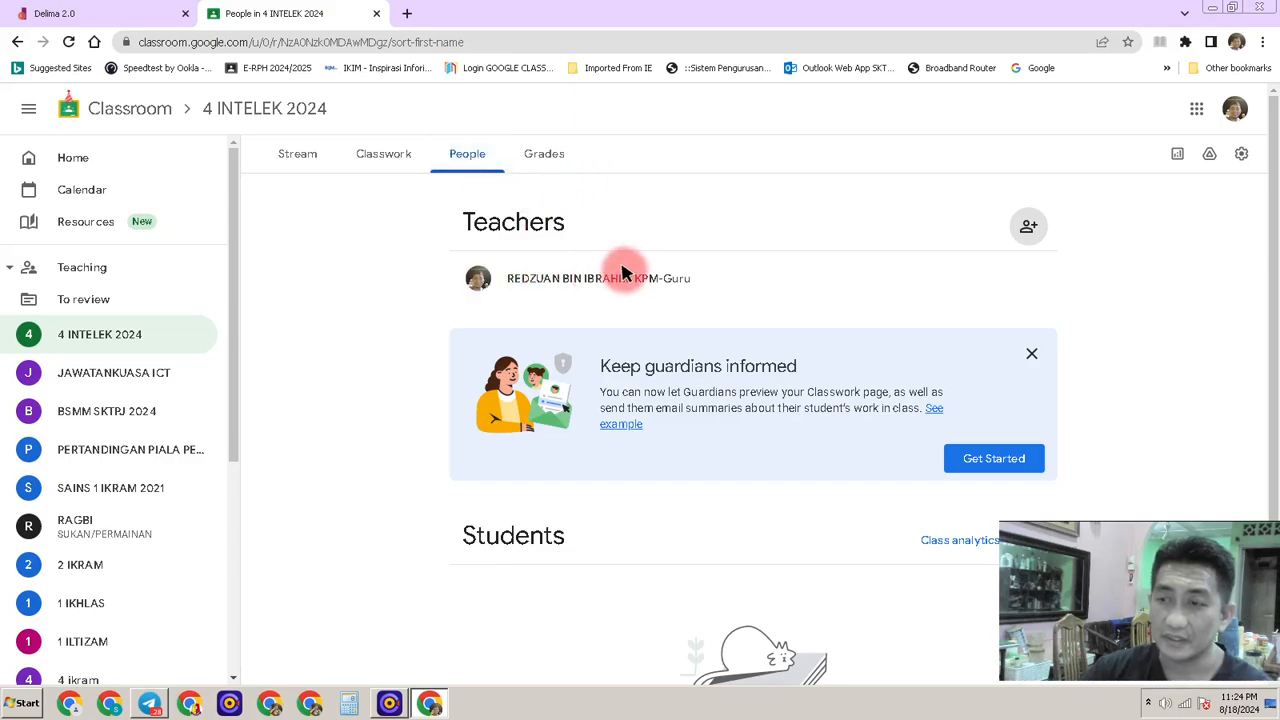
click(1032, 358)
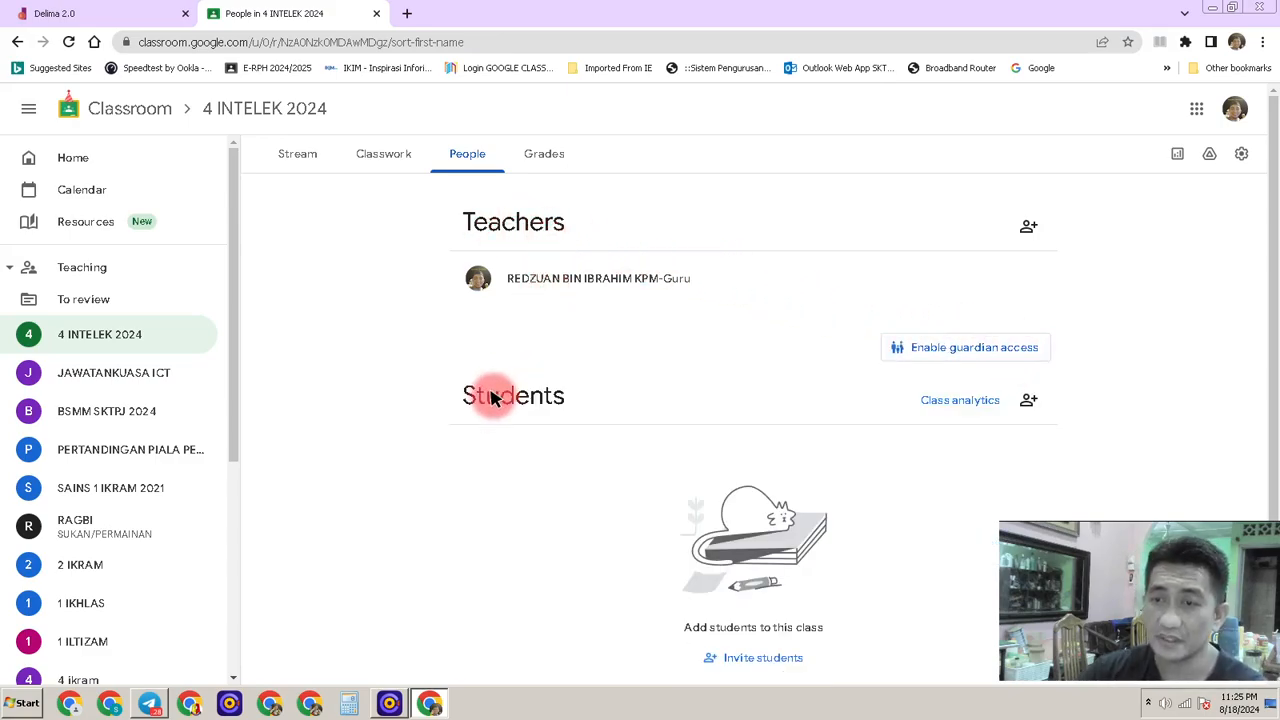
scroll(517, 402, down, 1)
scroll(525, 400, up, 1)
Step: Start a teacher invitation for 4 INTELEK 2024 and look at the suggested contacts
scroll(523, 410, down, 1)
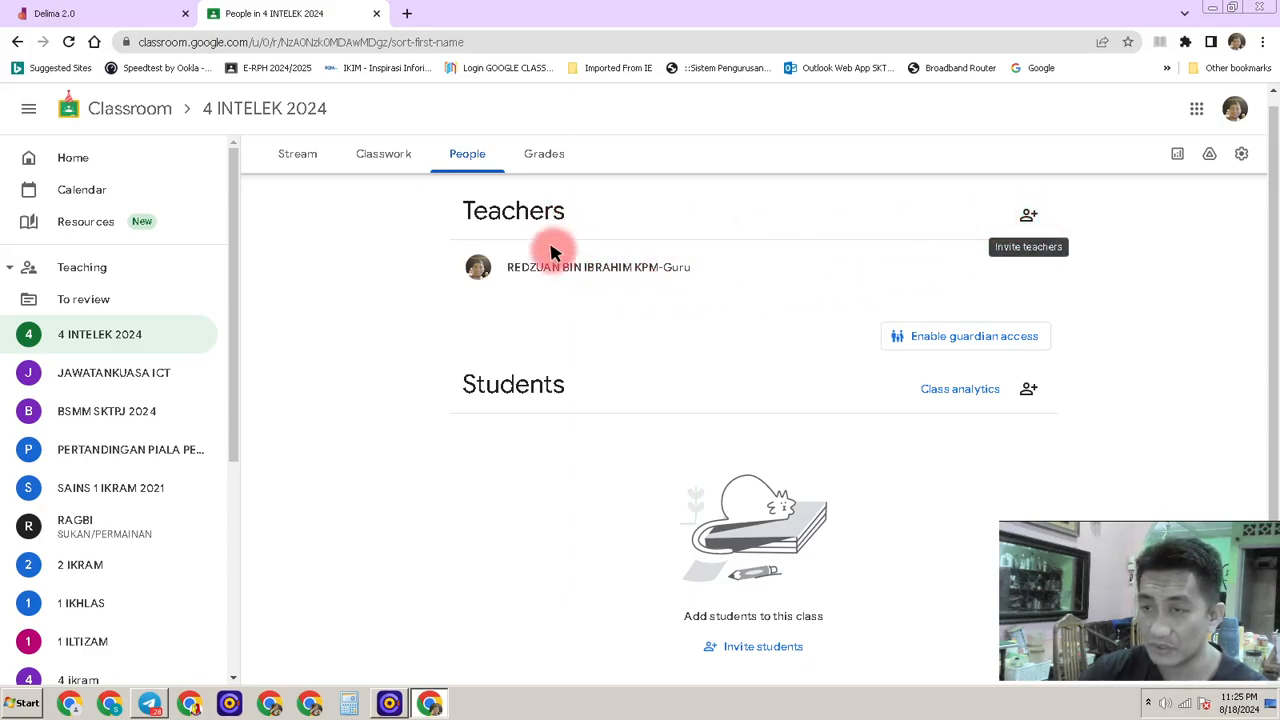
click(1028, 220)
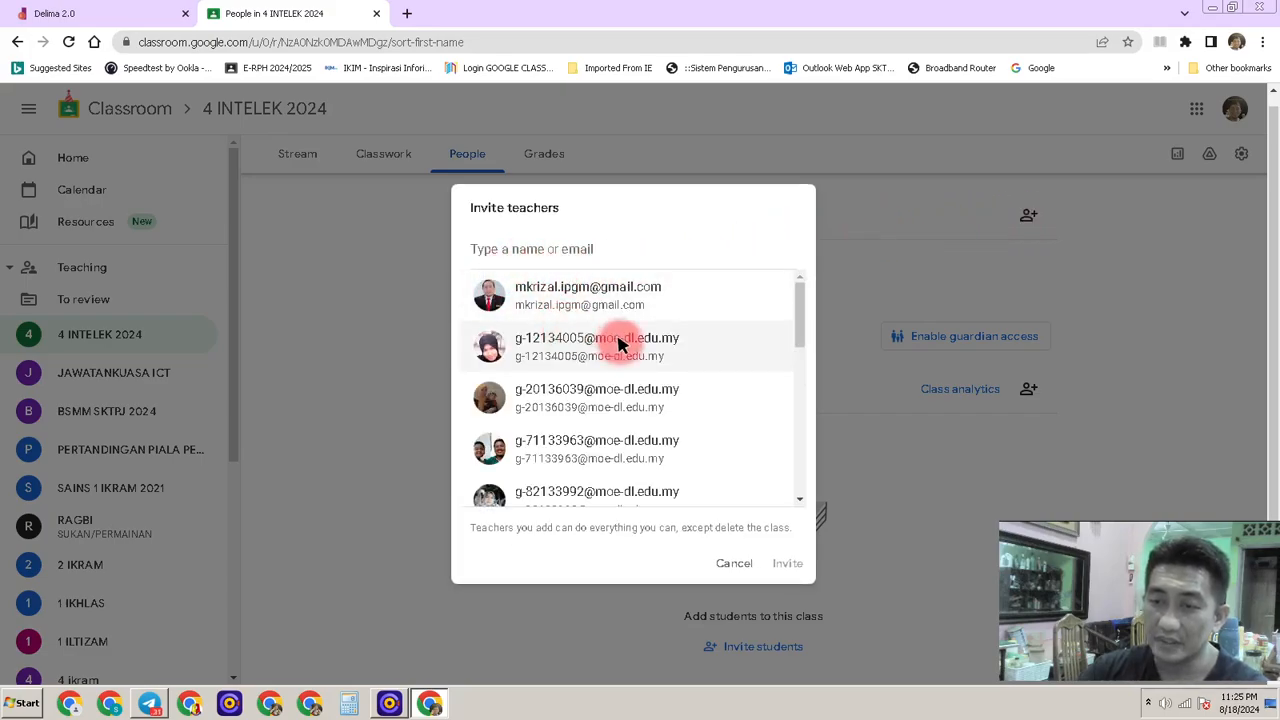
drag(806, 308, 806, 274)
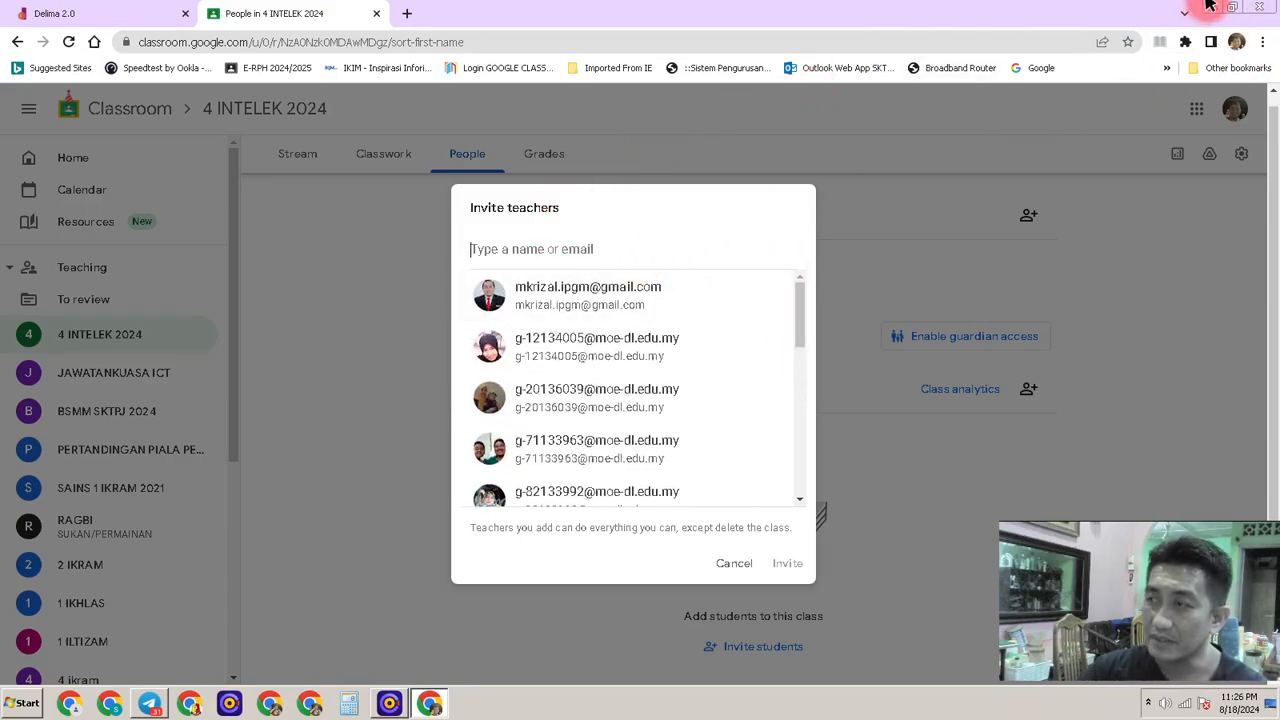
Step: Minimize the browser and open the workbook SENARAI ID DELIMA GURU SKTPJ.xlsx from the desktop in Excel
click(1210, 6)
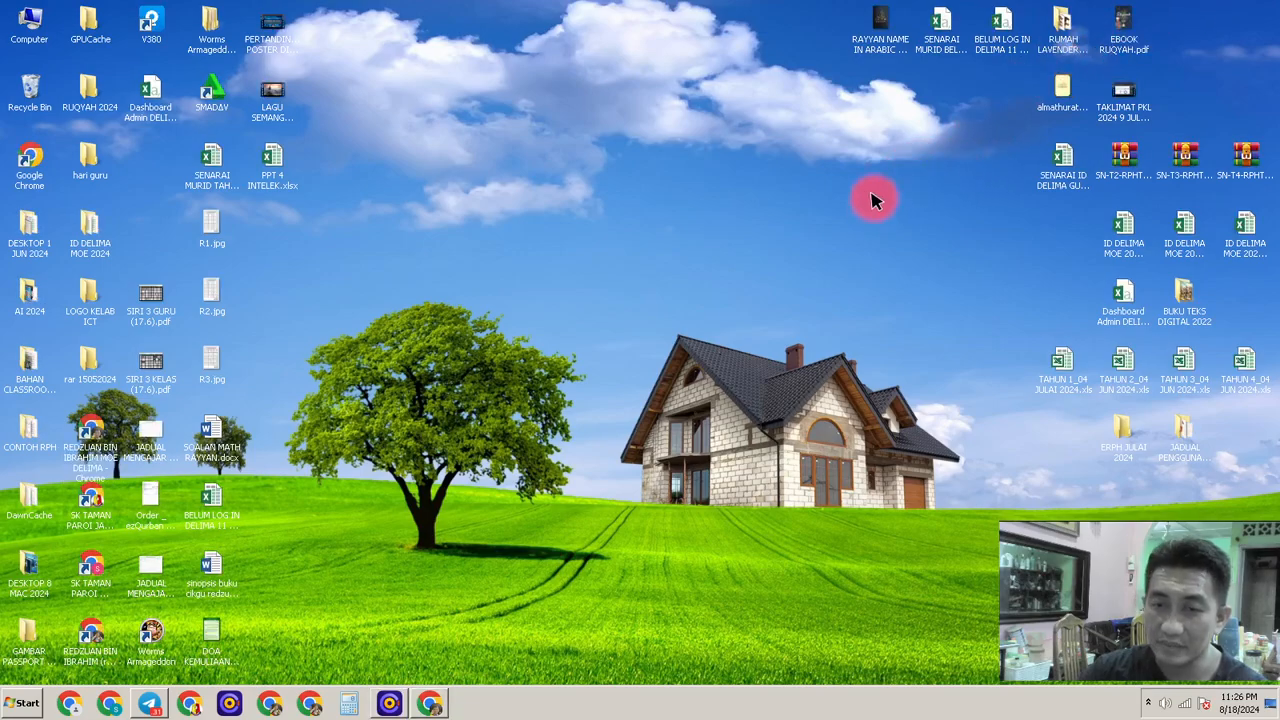
click(1062, 160)
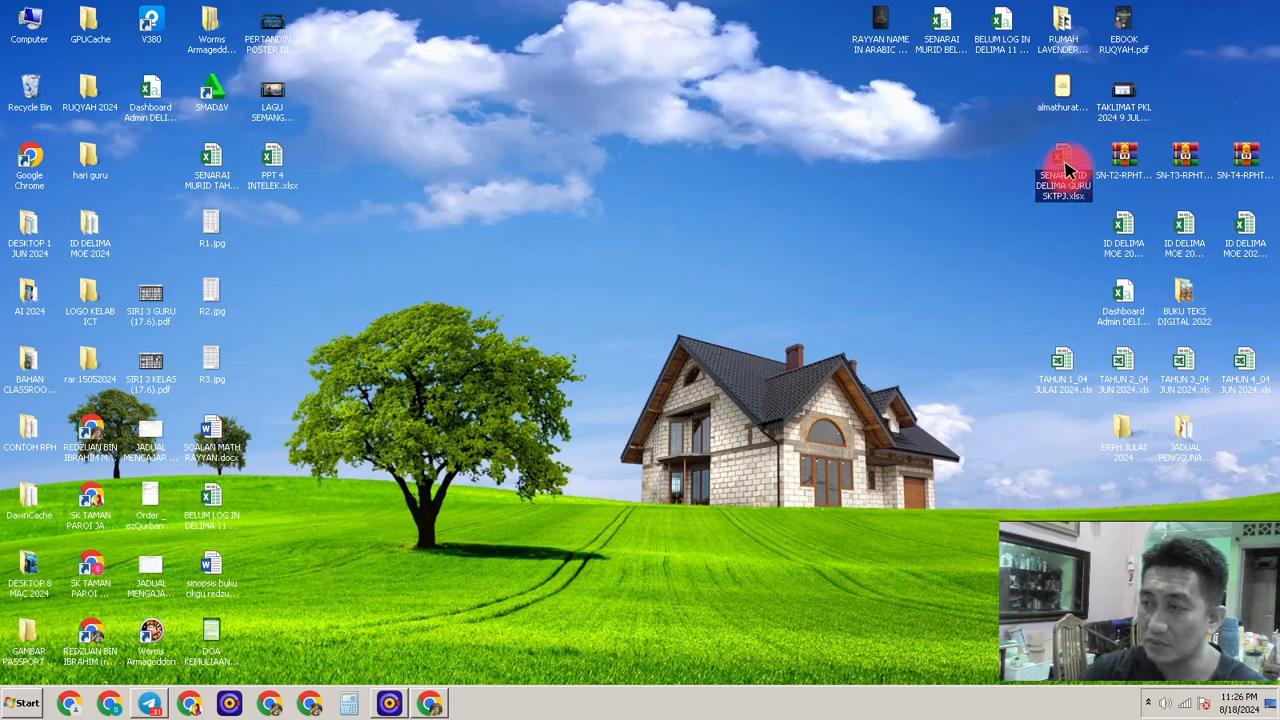
double_click(1062, 155)
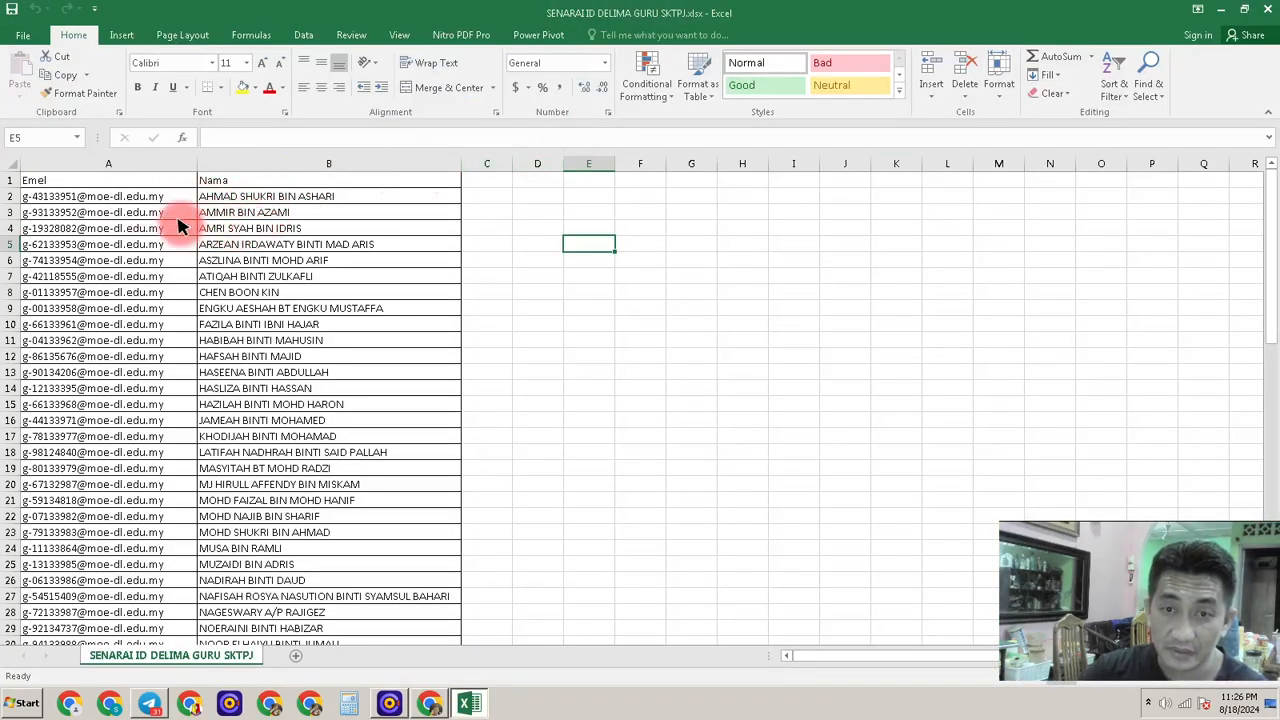
Step: Look over the teachers' e-mail addresses and names in rows 3 to 7 of the list
click(84, 215)
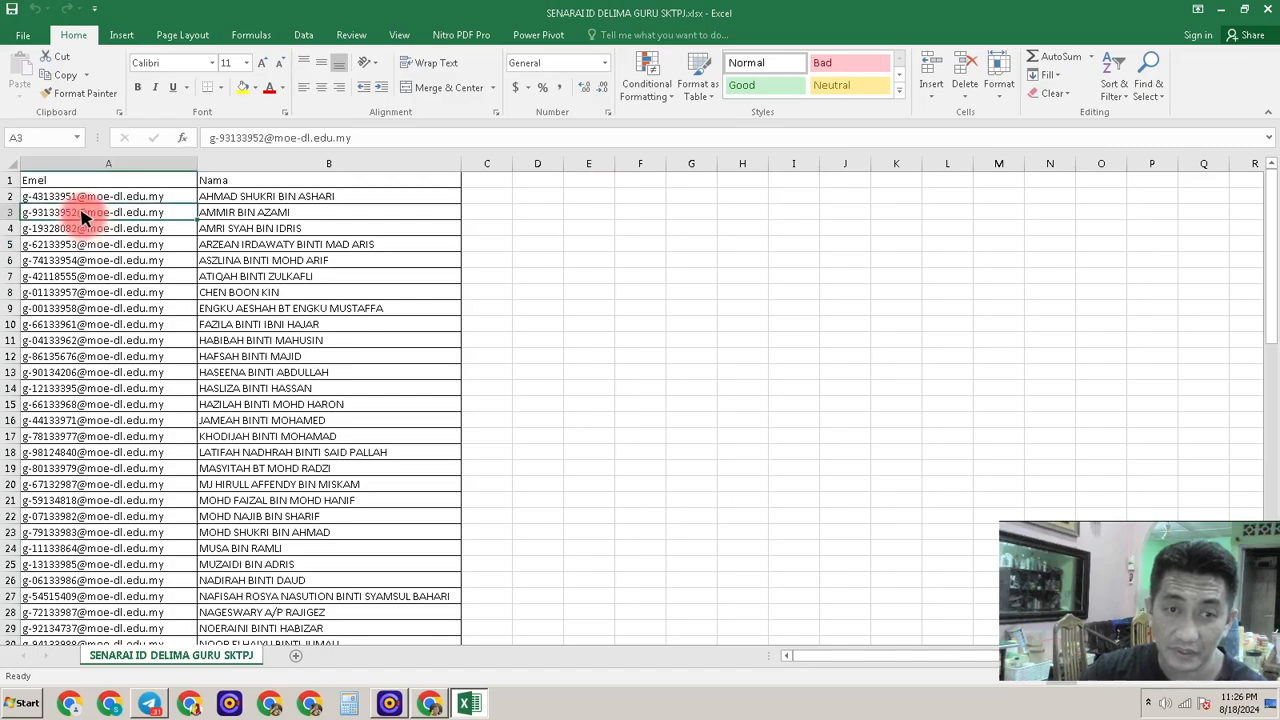
click(282, 228)
click(268, 246)
click(248, 260)
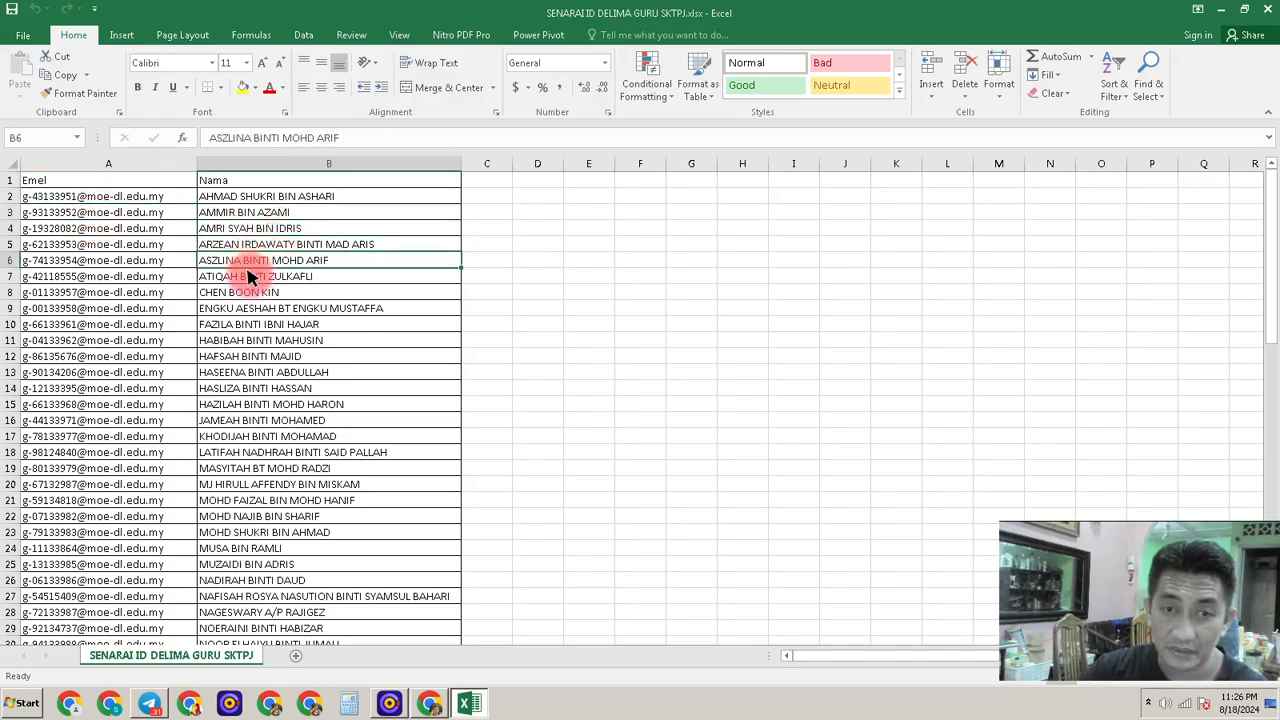
click(251, 278)
click(258, 229)
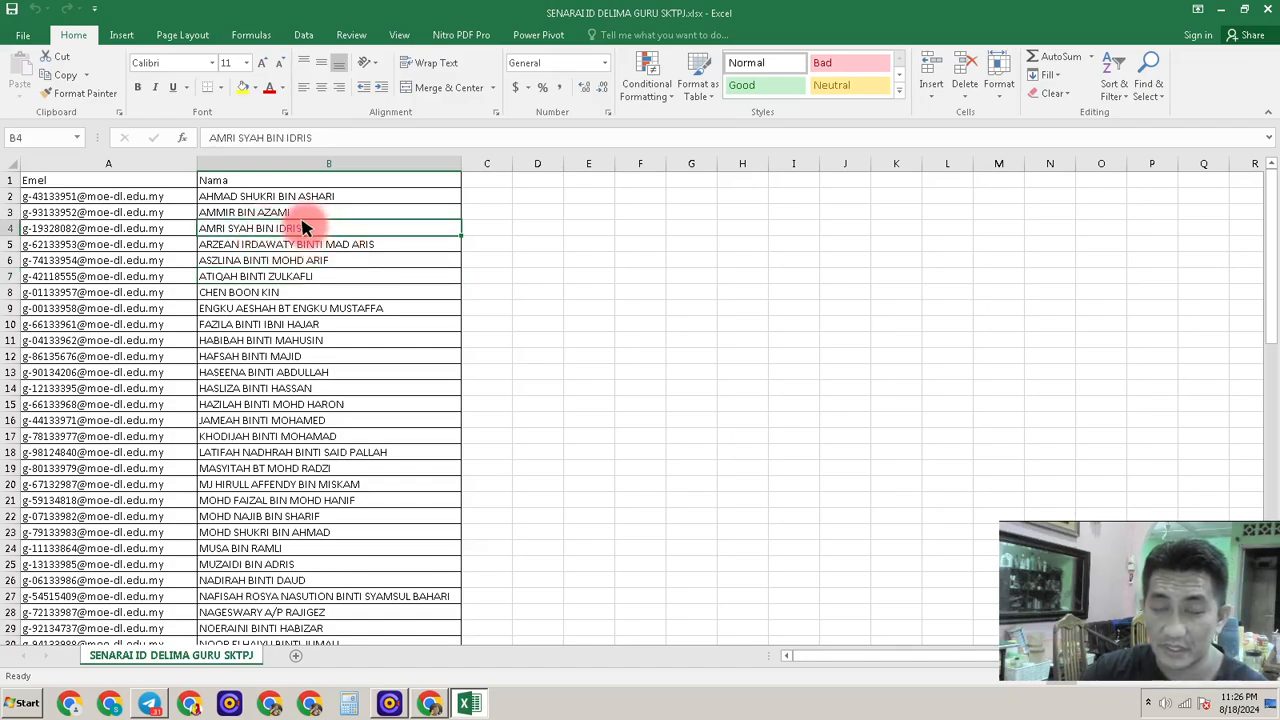
Step: Copy the teacher's e-mail address from cell A4 and paste it as a recipient of the Classroom teacher invitation in Chrome
click(131, 233)
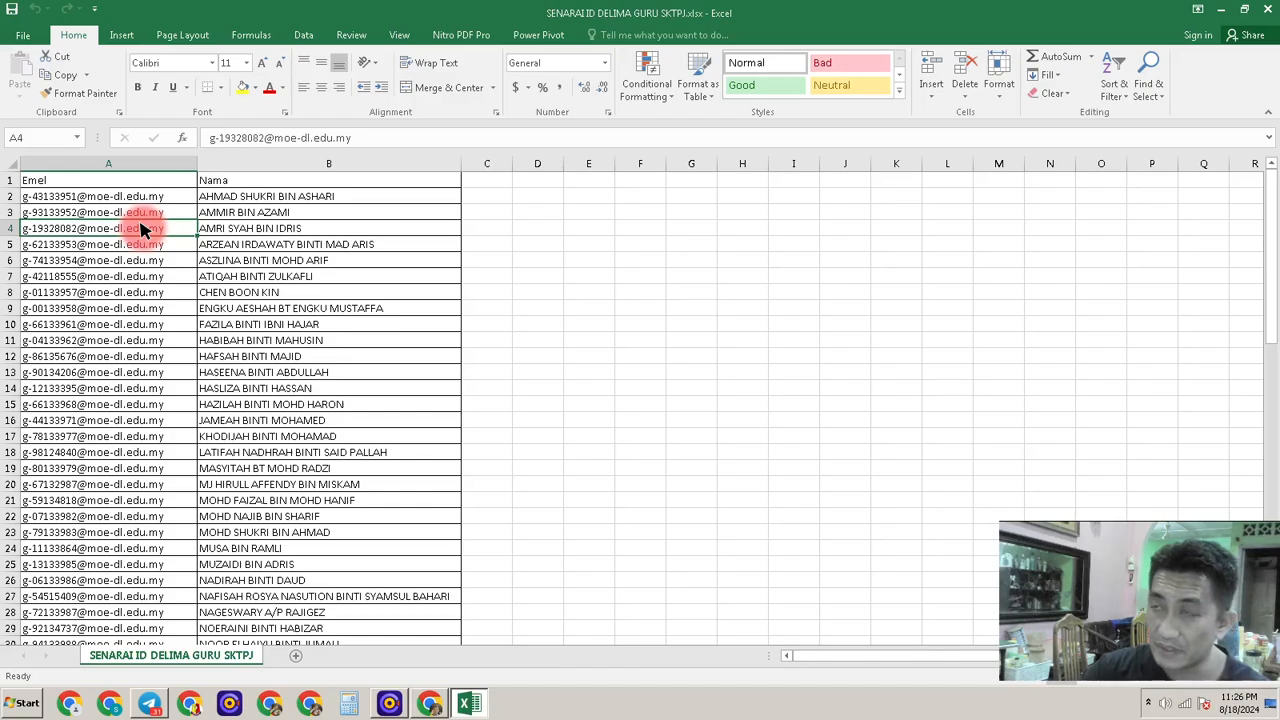
right_click(142, 229)
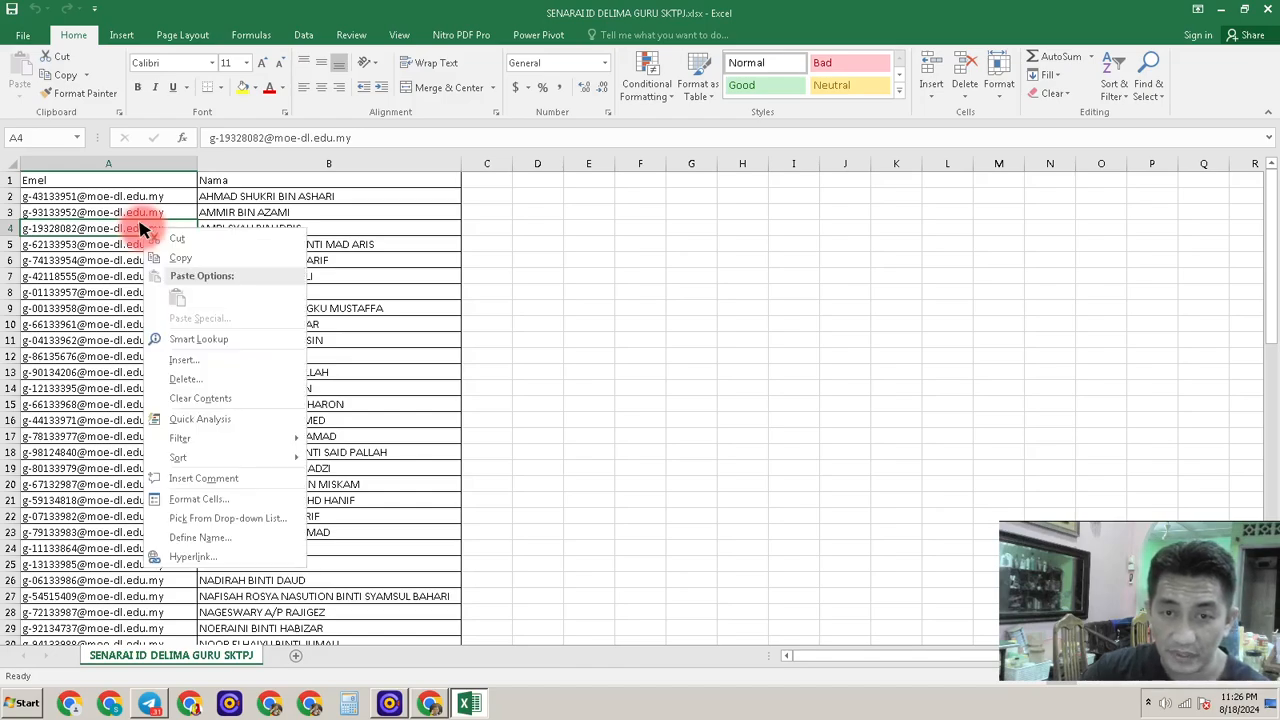
click(176, 257)
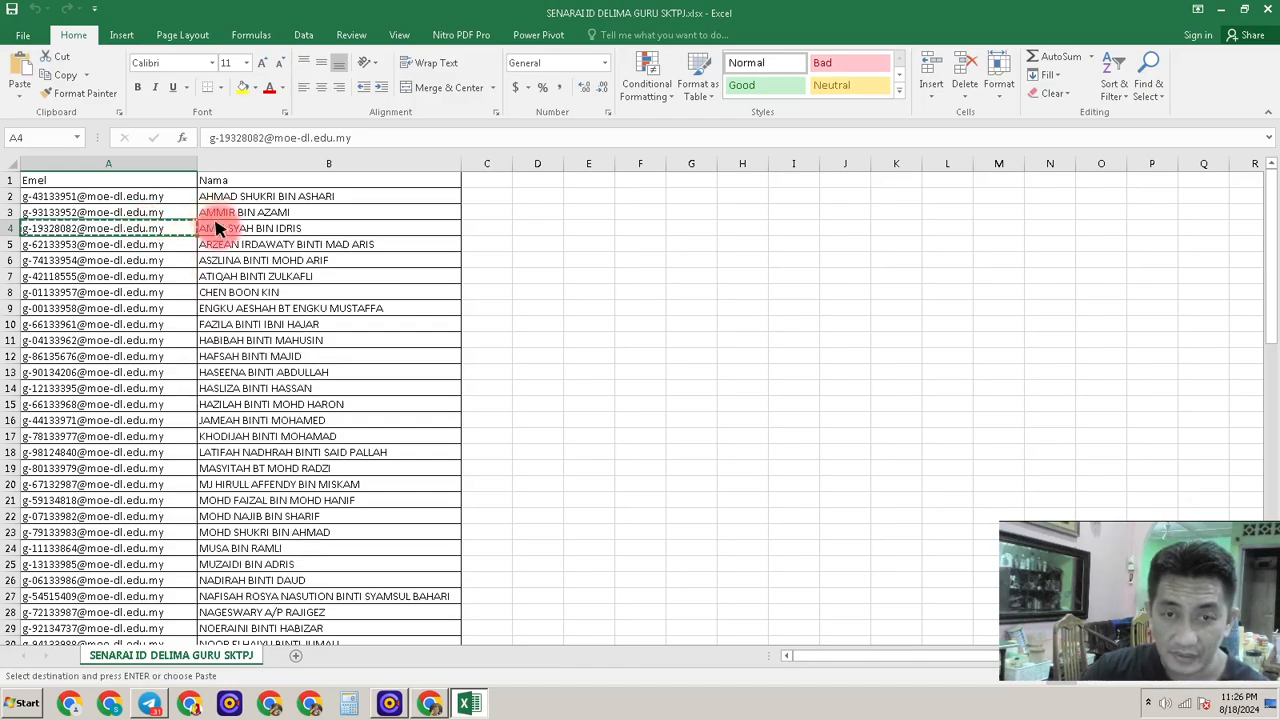
click(428, 703)
click(540, 249)
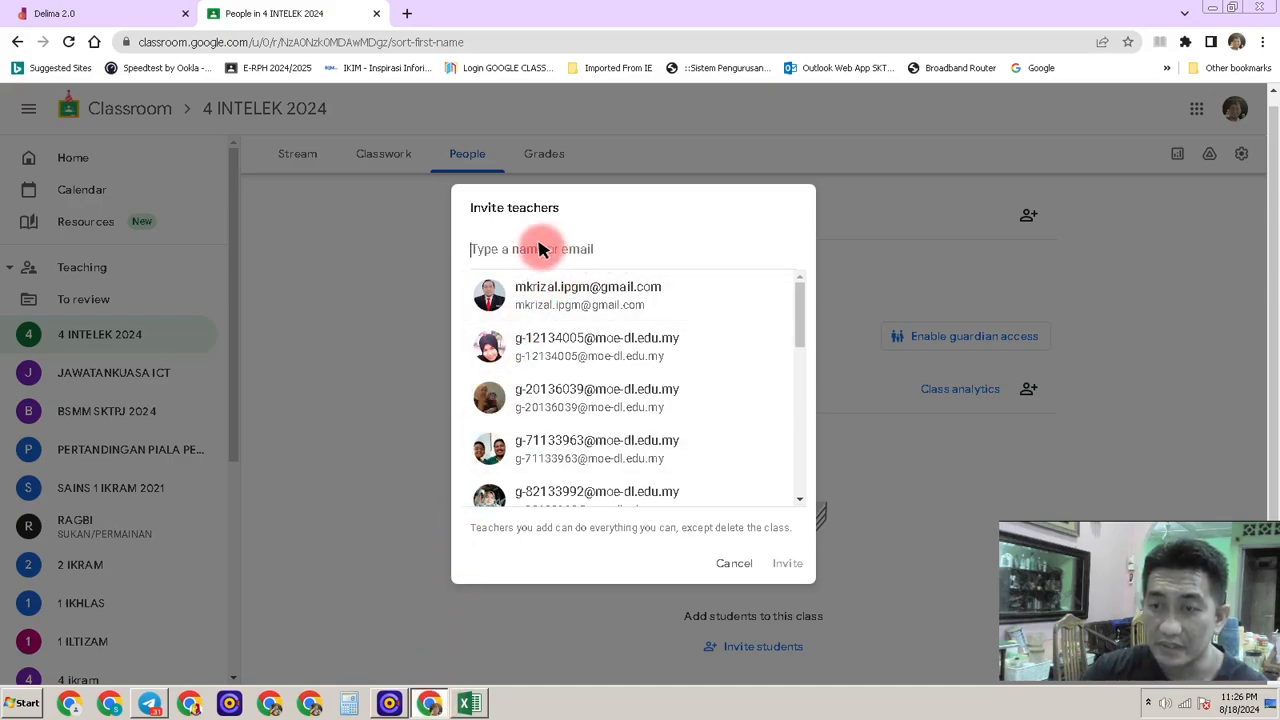
right_click(540, 249)
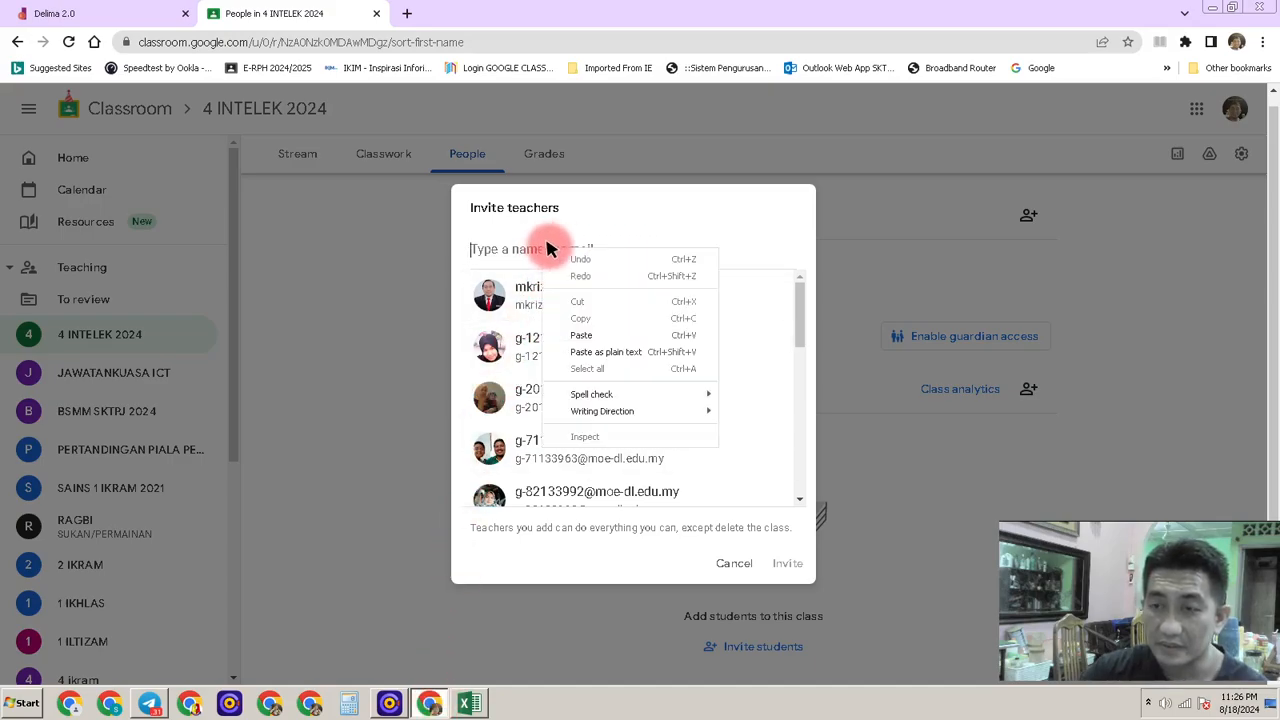
click(583, 334)
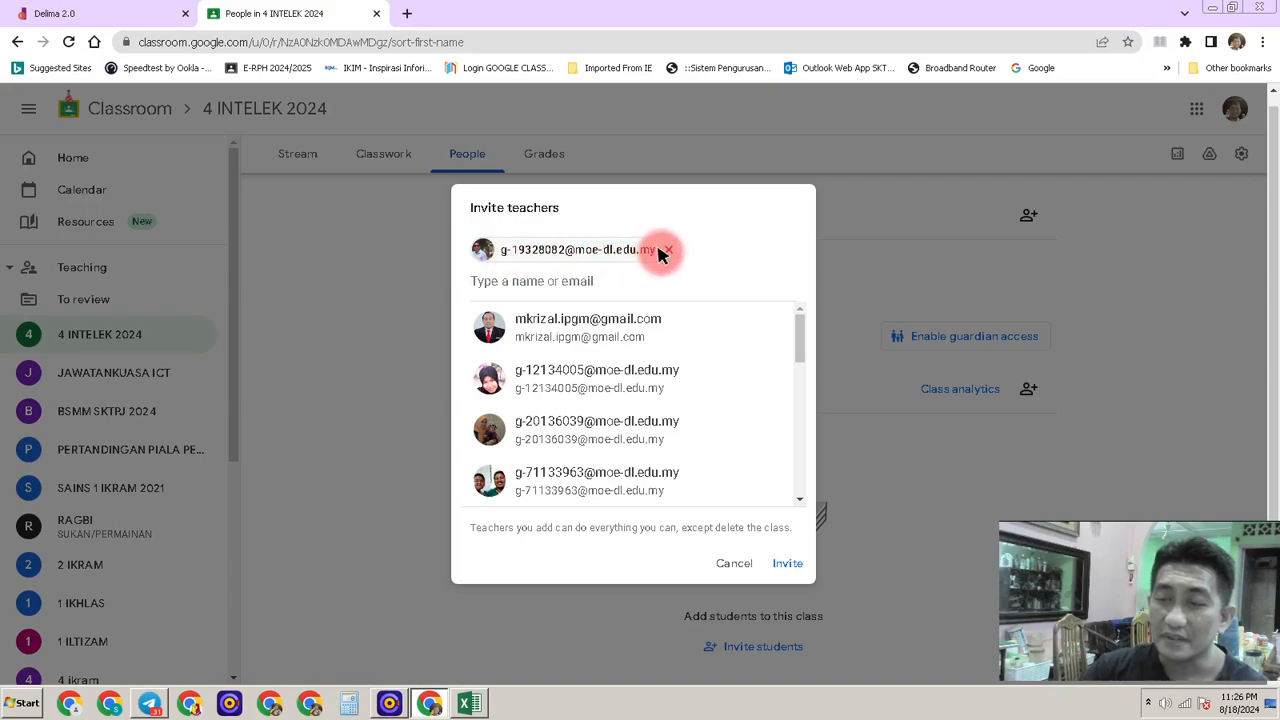
Step: Copy the e-mail address from cell A5 of the Excel list and add it to the teacher invitation in Classroom
click(467, 700)
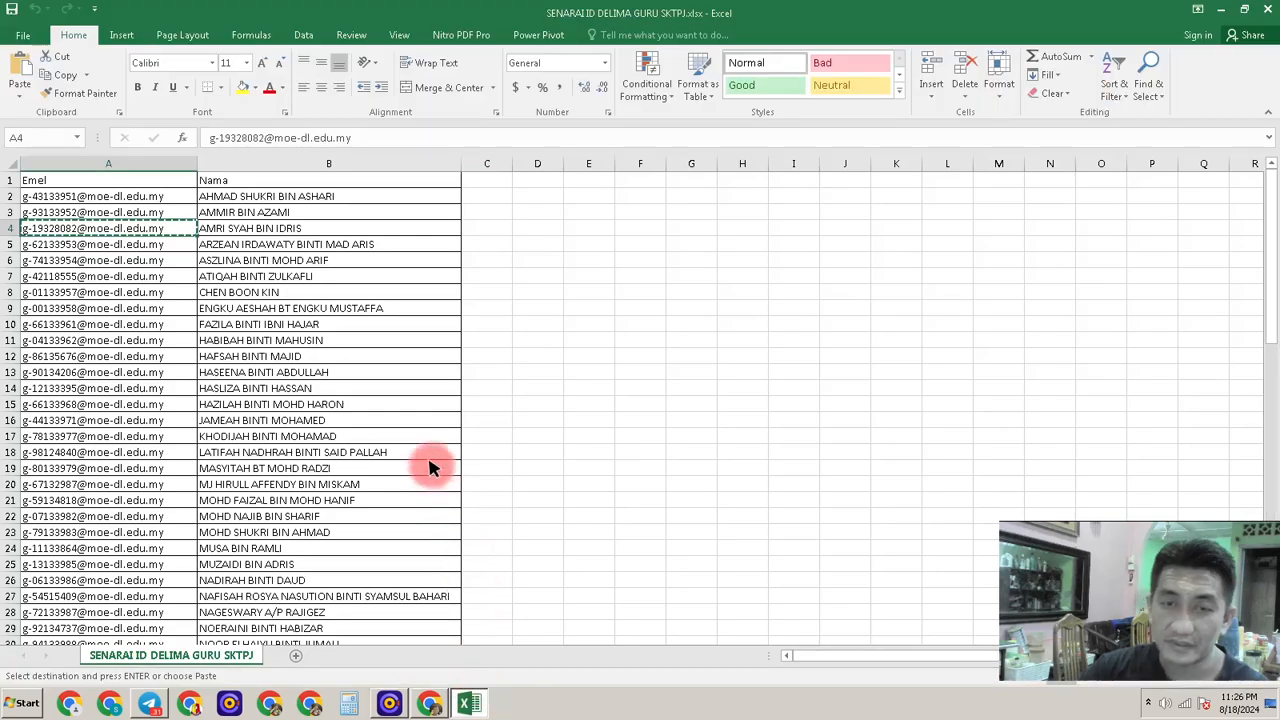
click(168, 248)
right_click(176, 250)
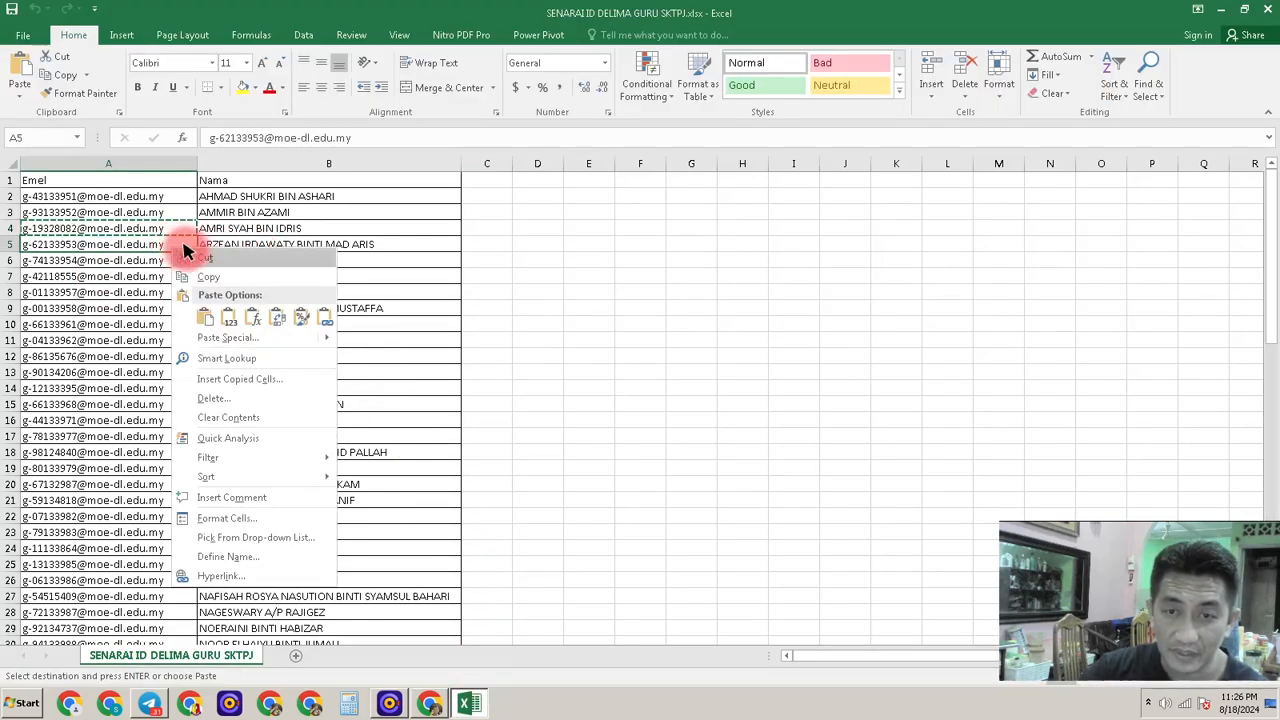
click(214, 277)
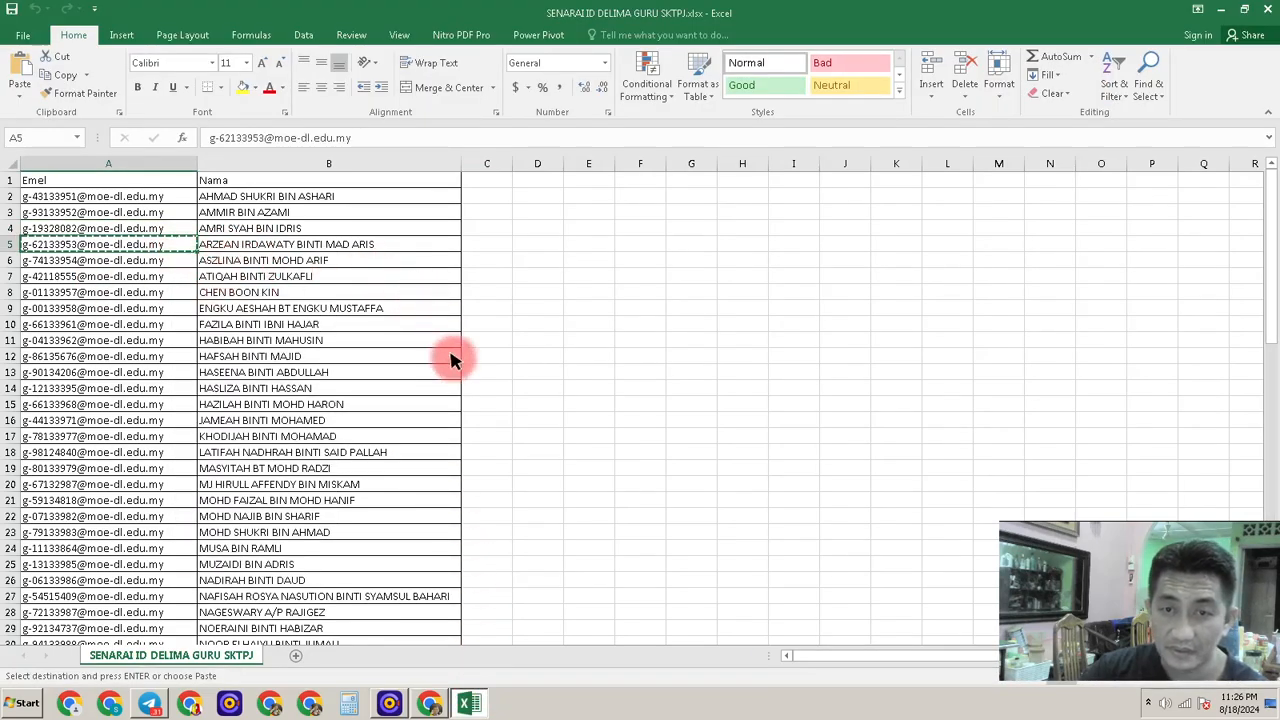
click(429, 703)
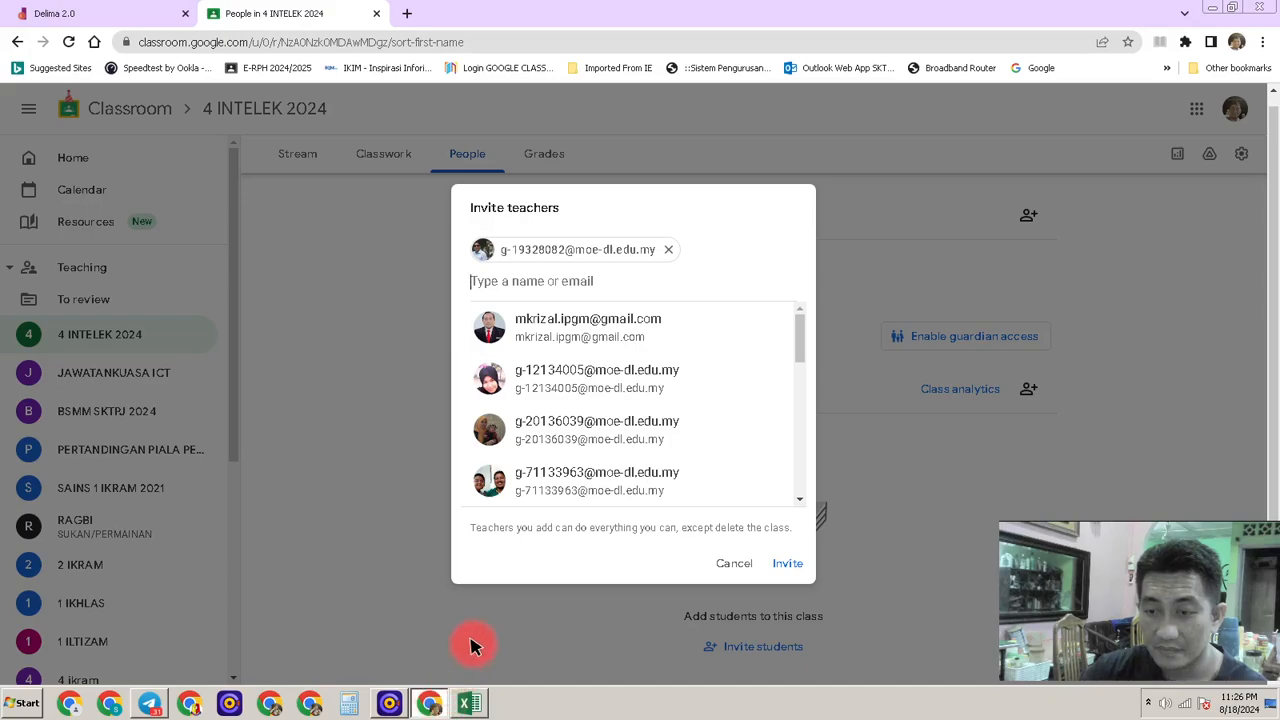
right_click(552, 280)
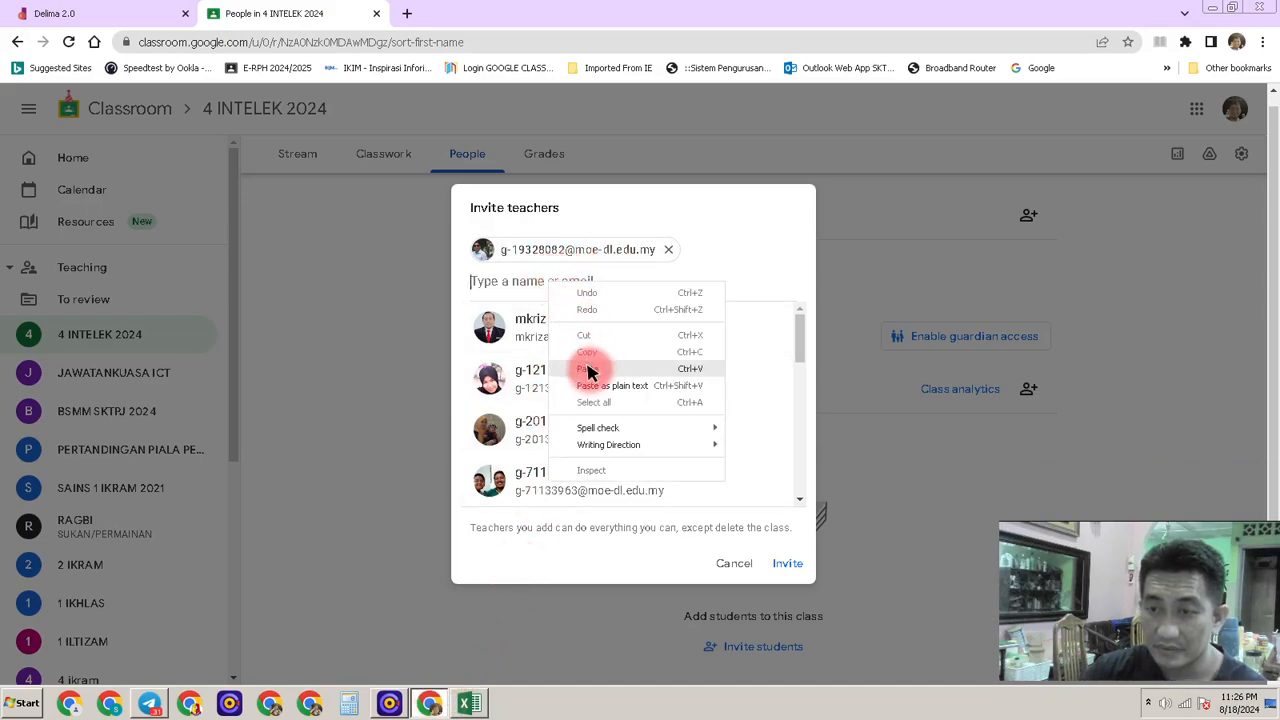
click(588, 370)
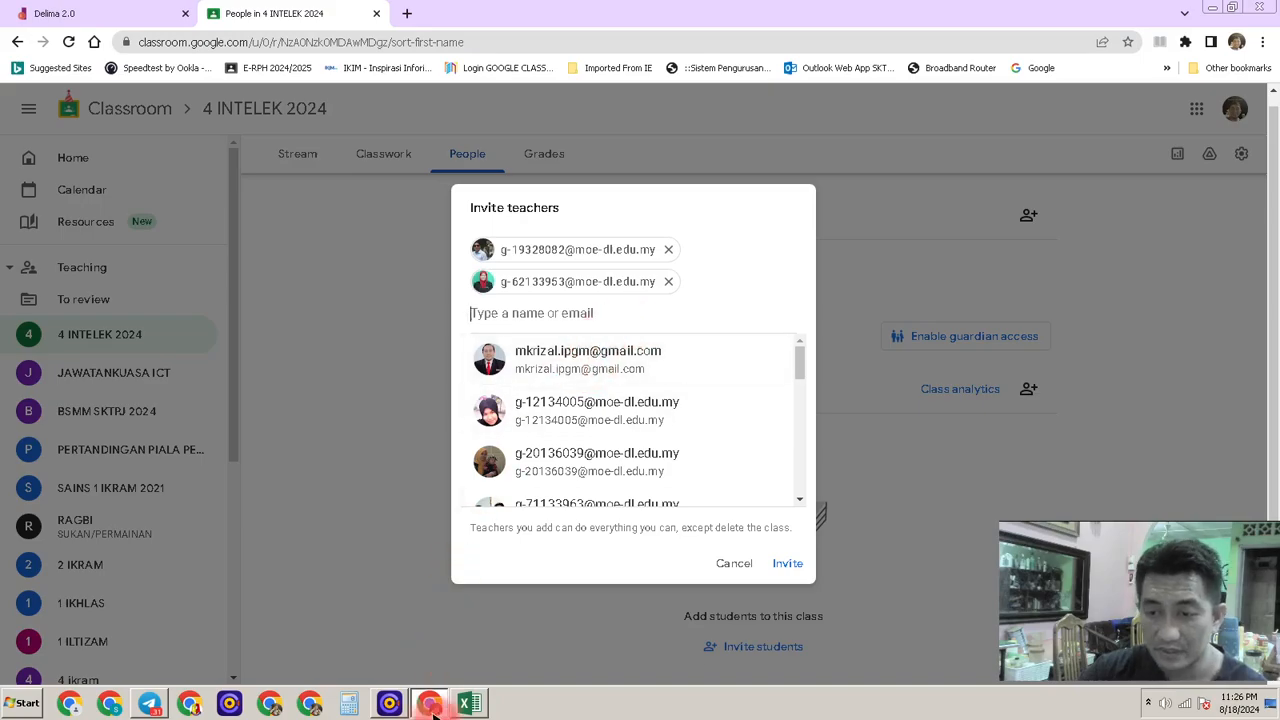
Step: Copy the e-mail address from cell A8 of the Excel list and add it as the third recipient of the teacher invitation in Classroom
click(466, 703)
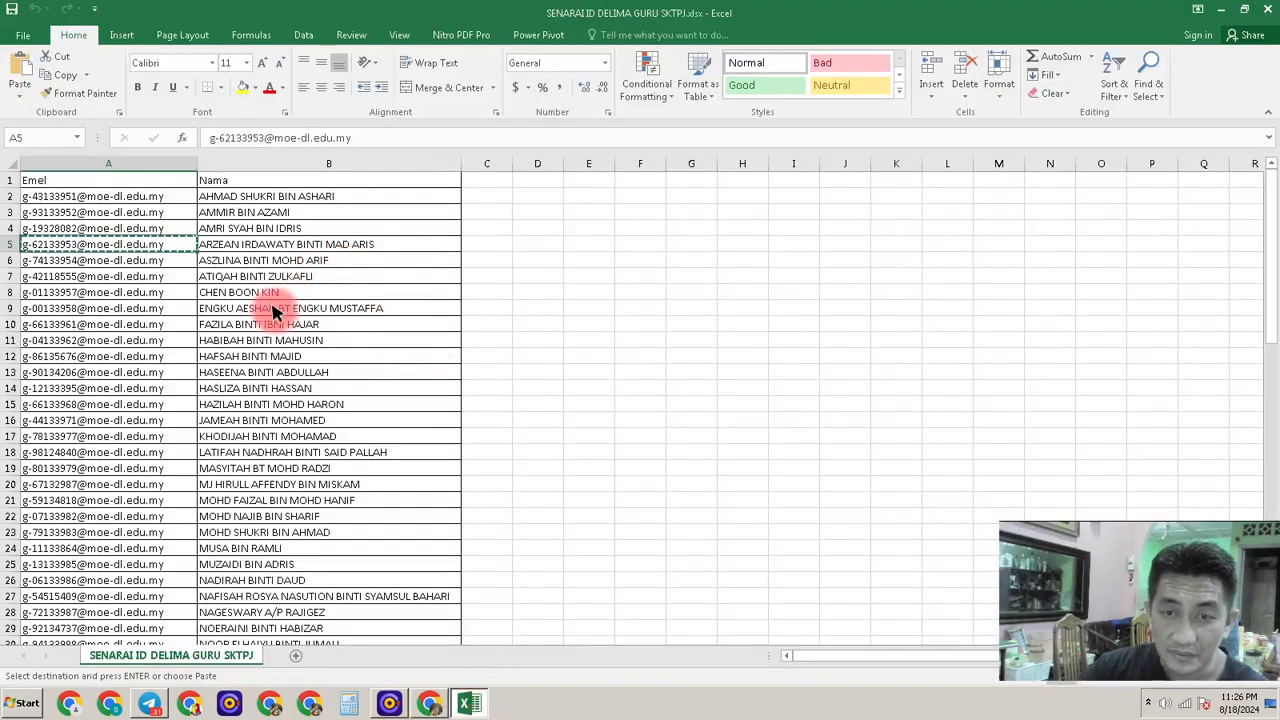
click(152, 292)
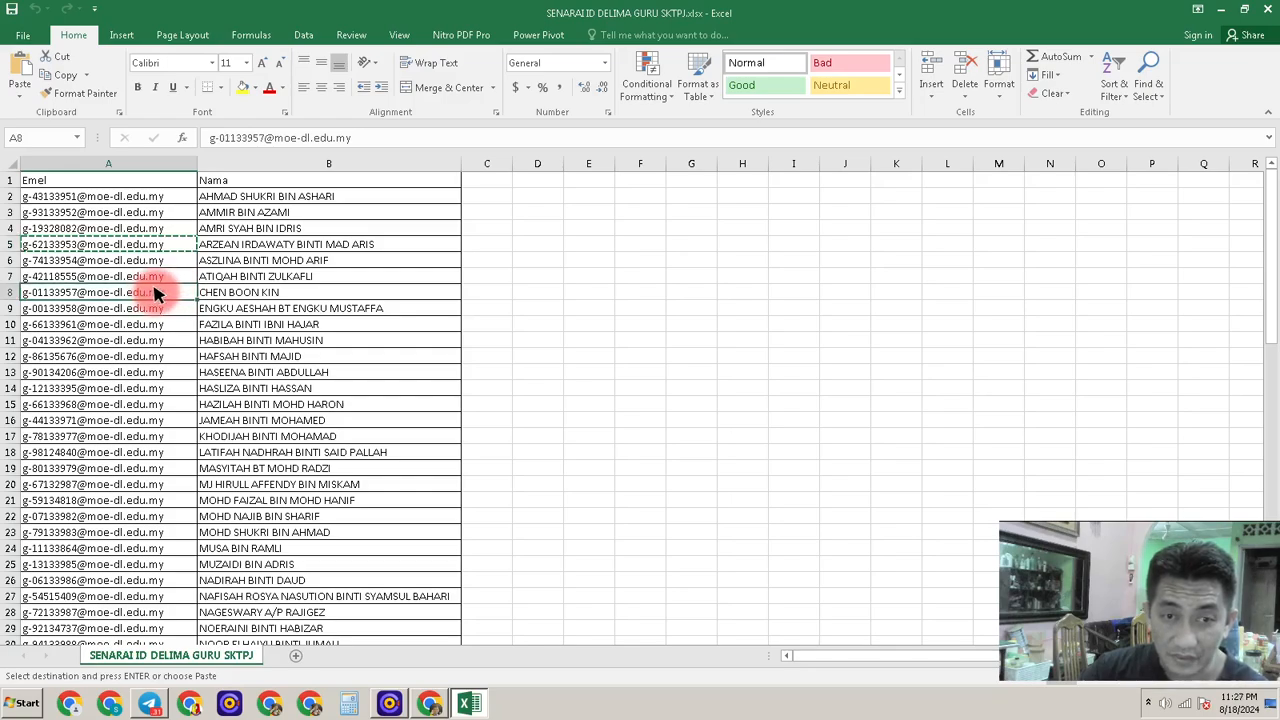
right_click(155, 292)
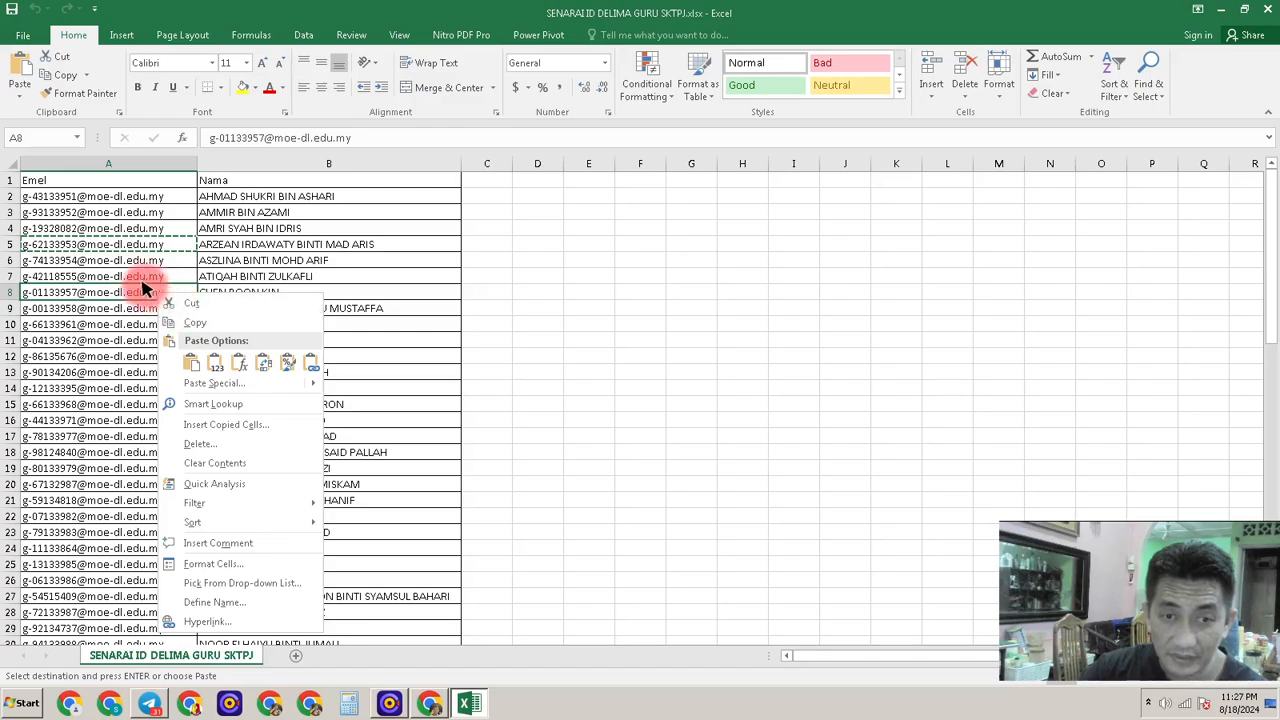
right_click(143, 288)
click(170, 317)
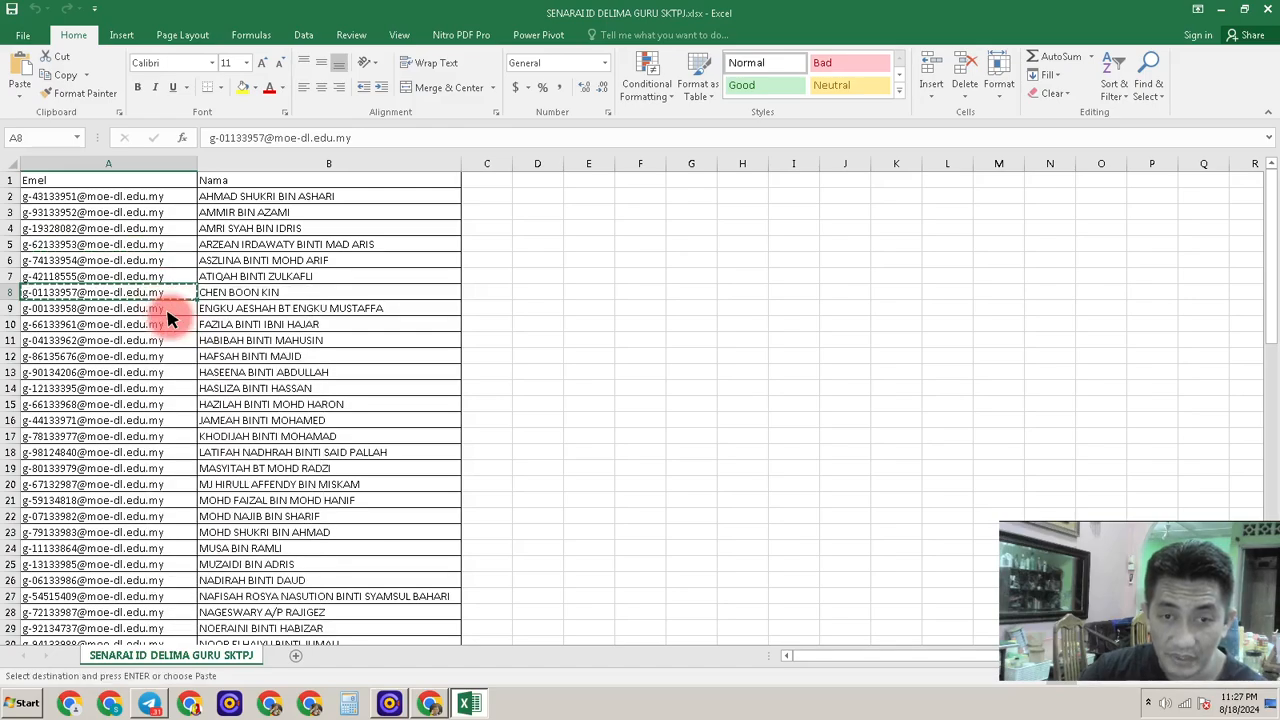
click(430, 702)
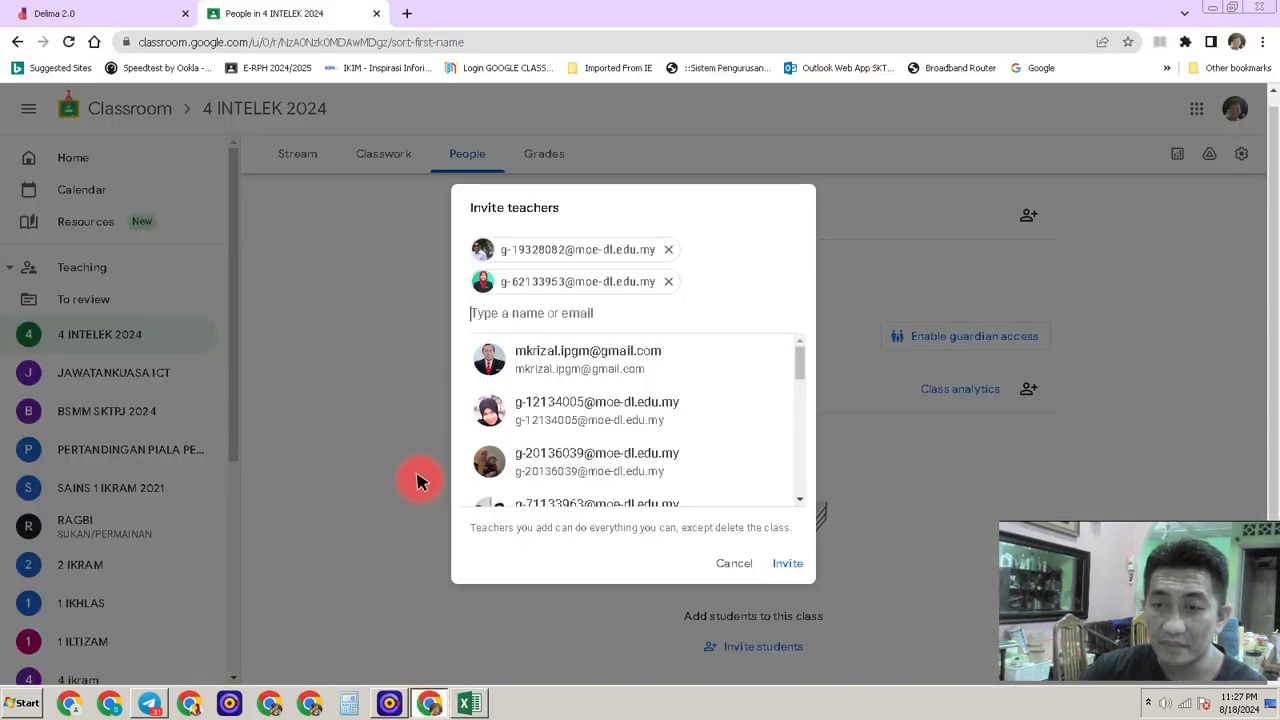
right_click(504, 316)
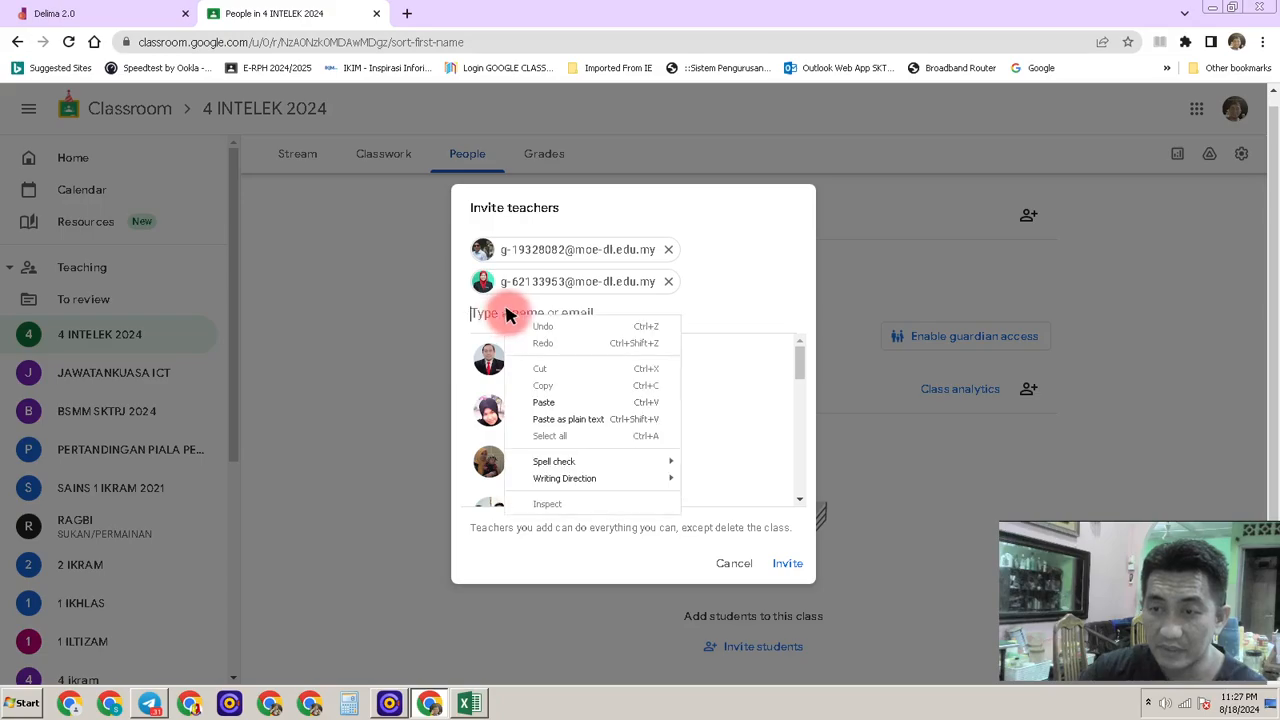
click(553, 405)
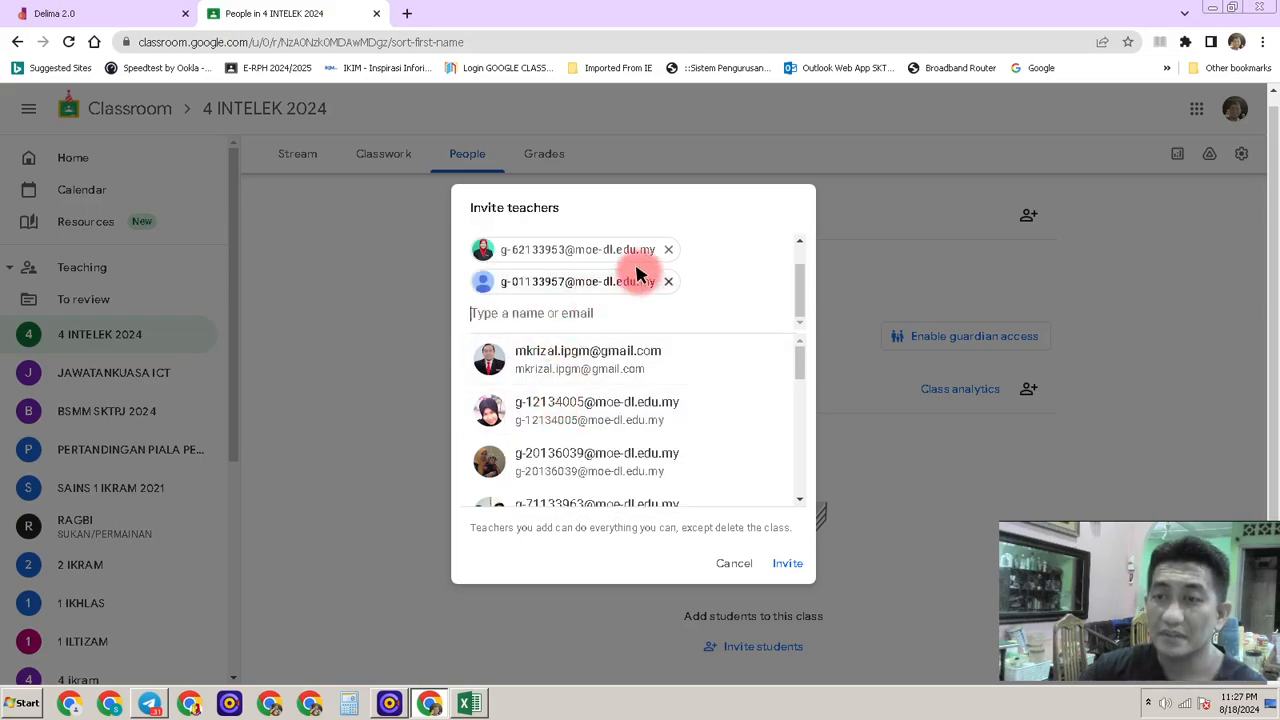
Step: Check the recipients, send the invitations to the three teachers and expand the Teachers list to show everyone
drag(797, 285, 797, 251)
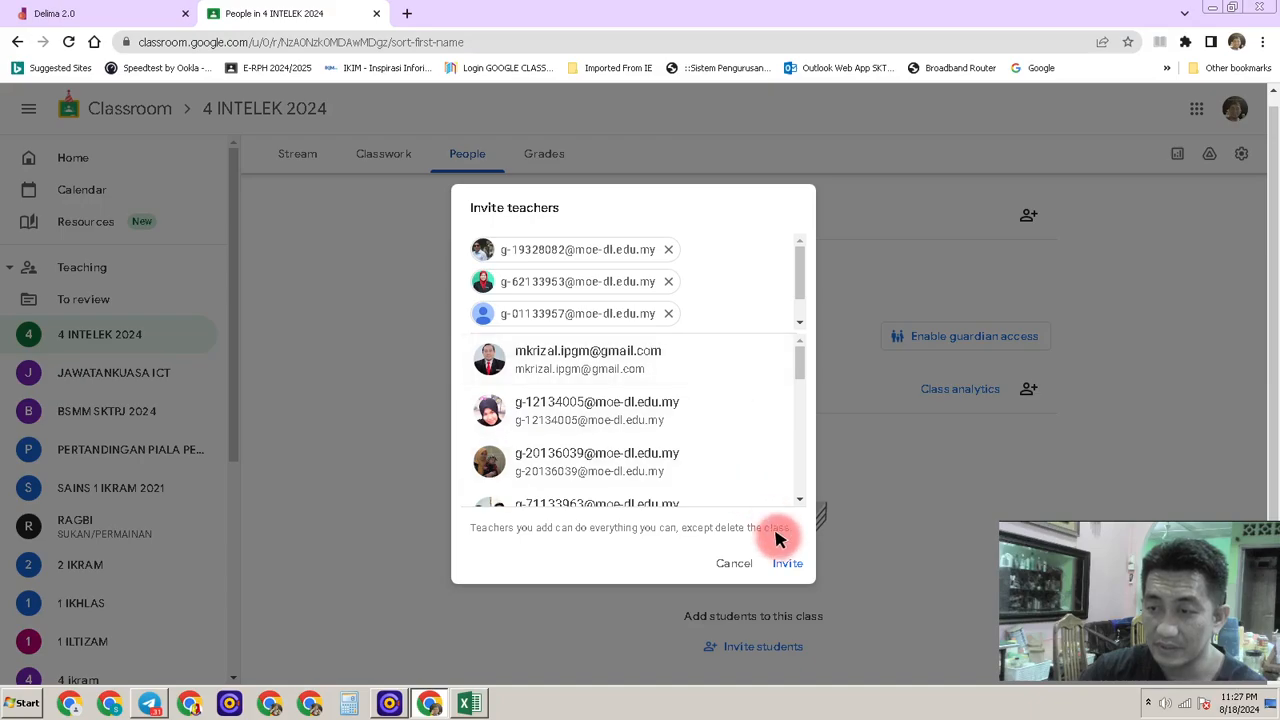
click(785, 565)
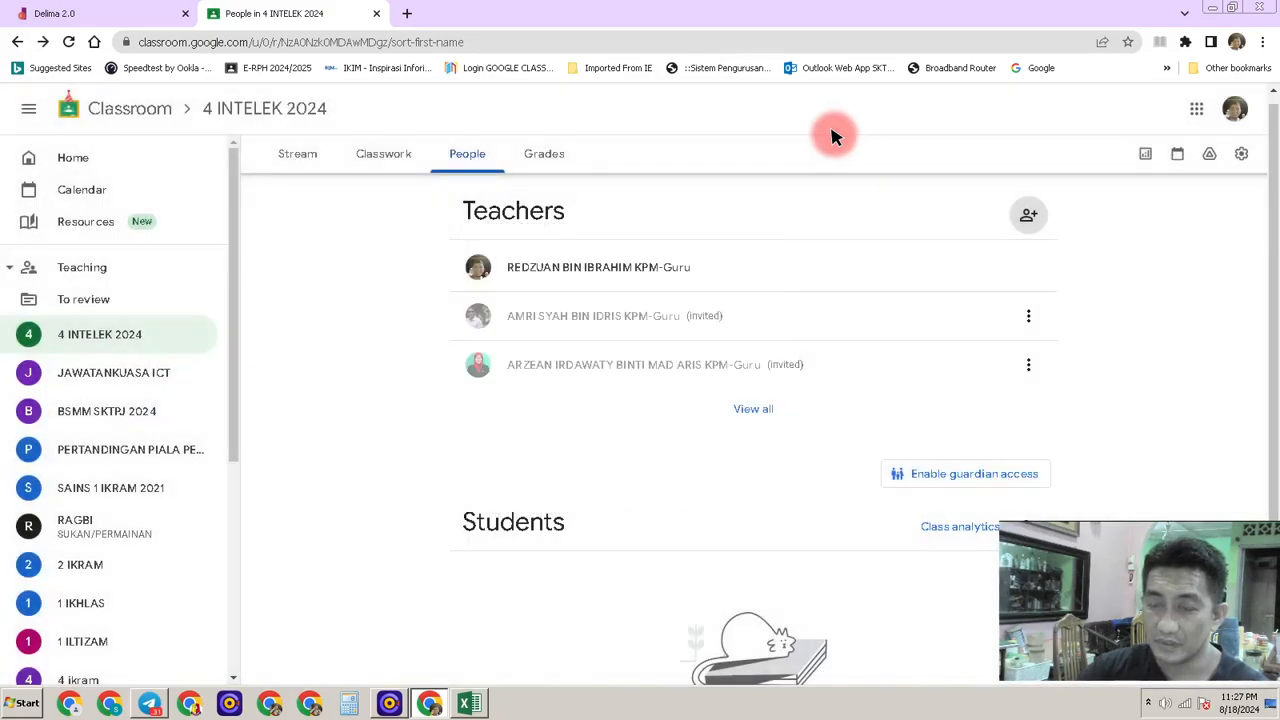
click(760, 410)
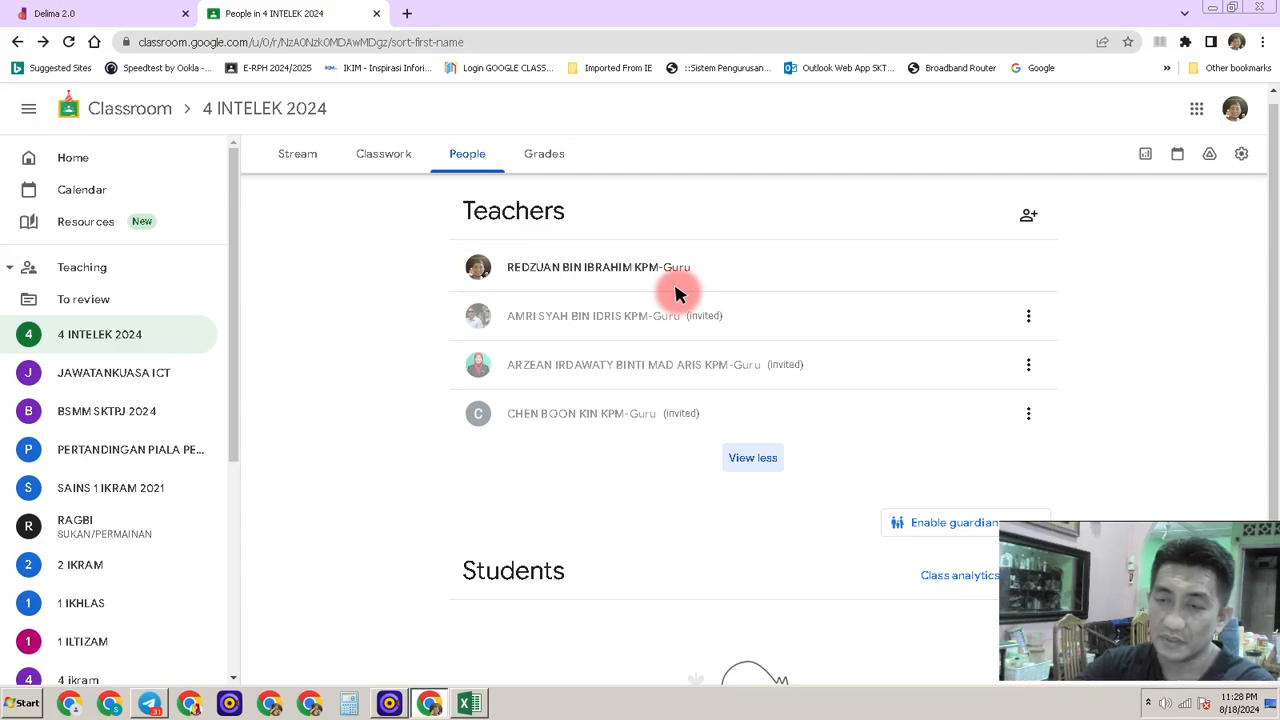
Step: View the DELIMa home page with its Masuk Classroom link, and return to the class's People page to look at the Students section
click(124, 12)
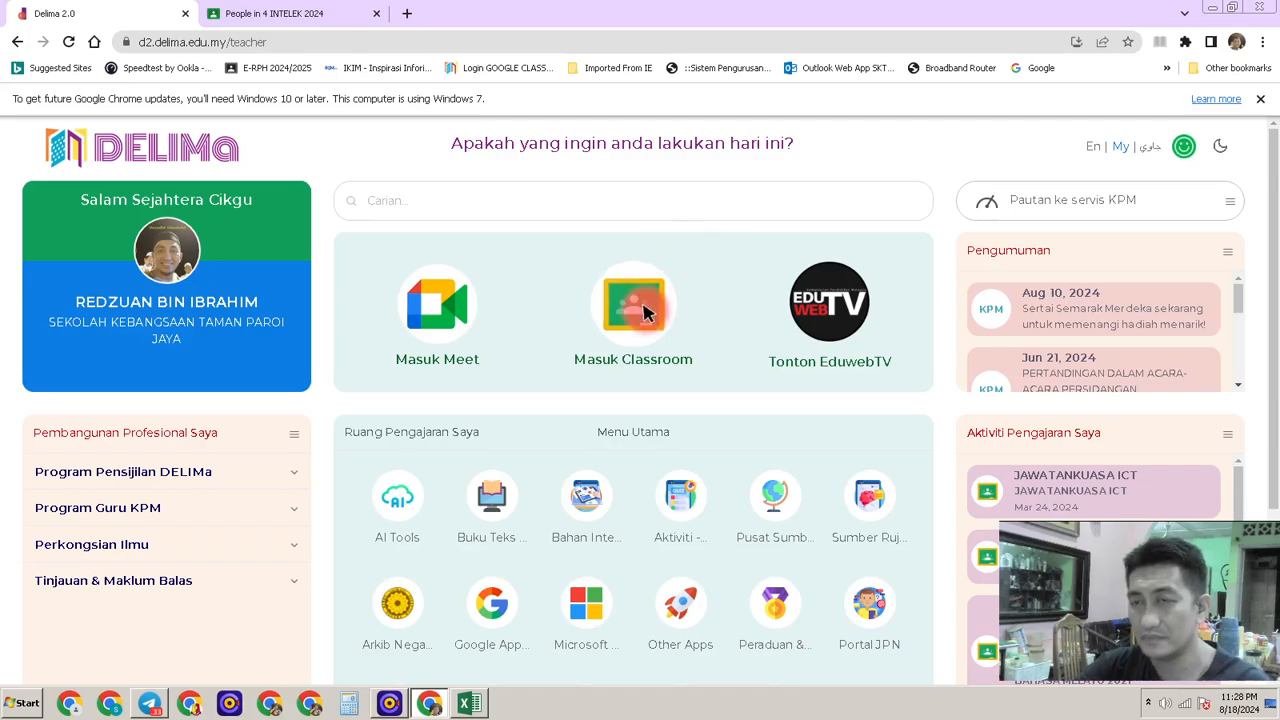
click(205, 16)
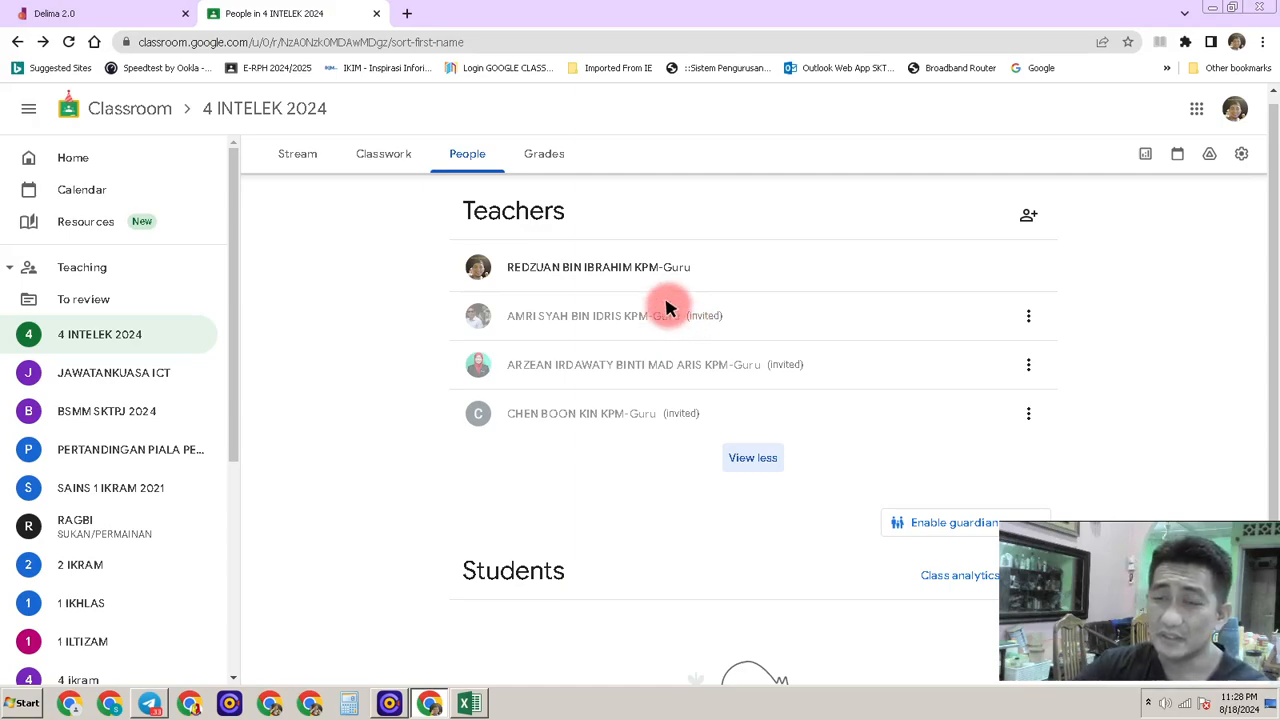
scroll(609, 317, down, 2)
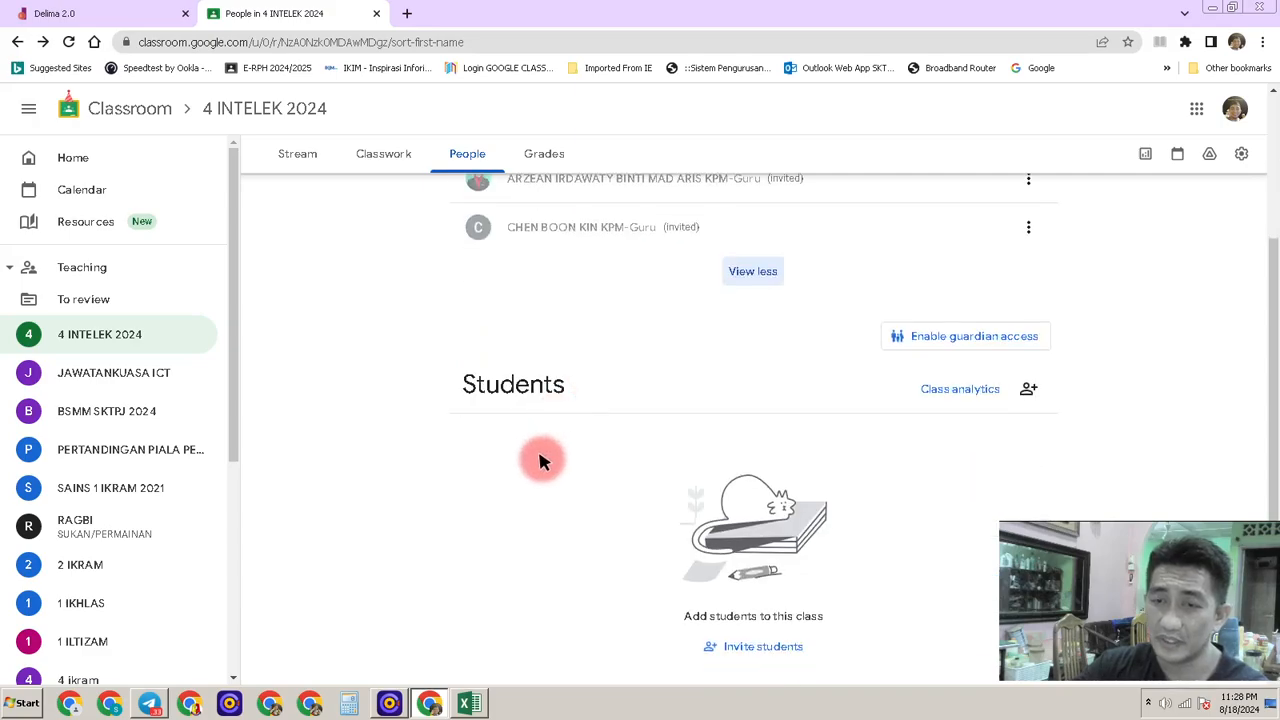
Step: Open the Stream page of 4 INTELEK 2024, display the class code enlarged, highlight it and close the display
click(300, 160)
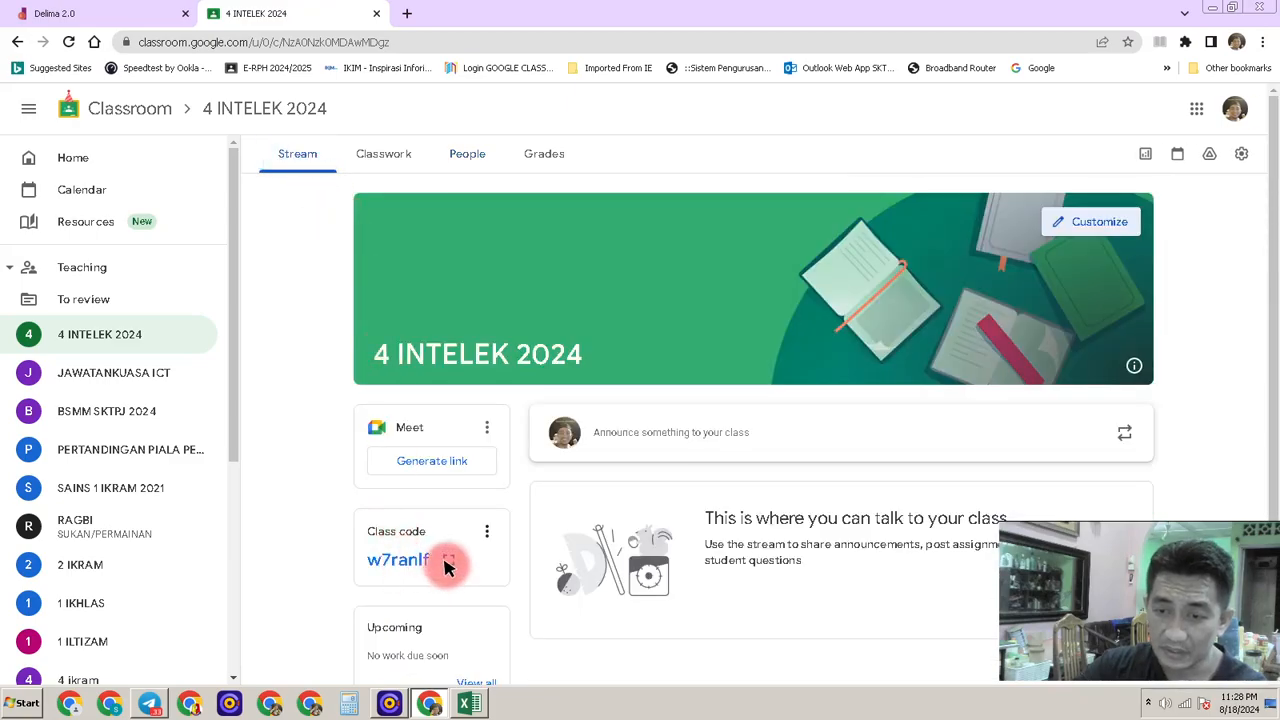
click(448, 563)
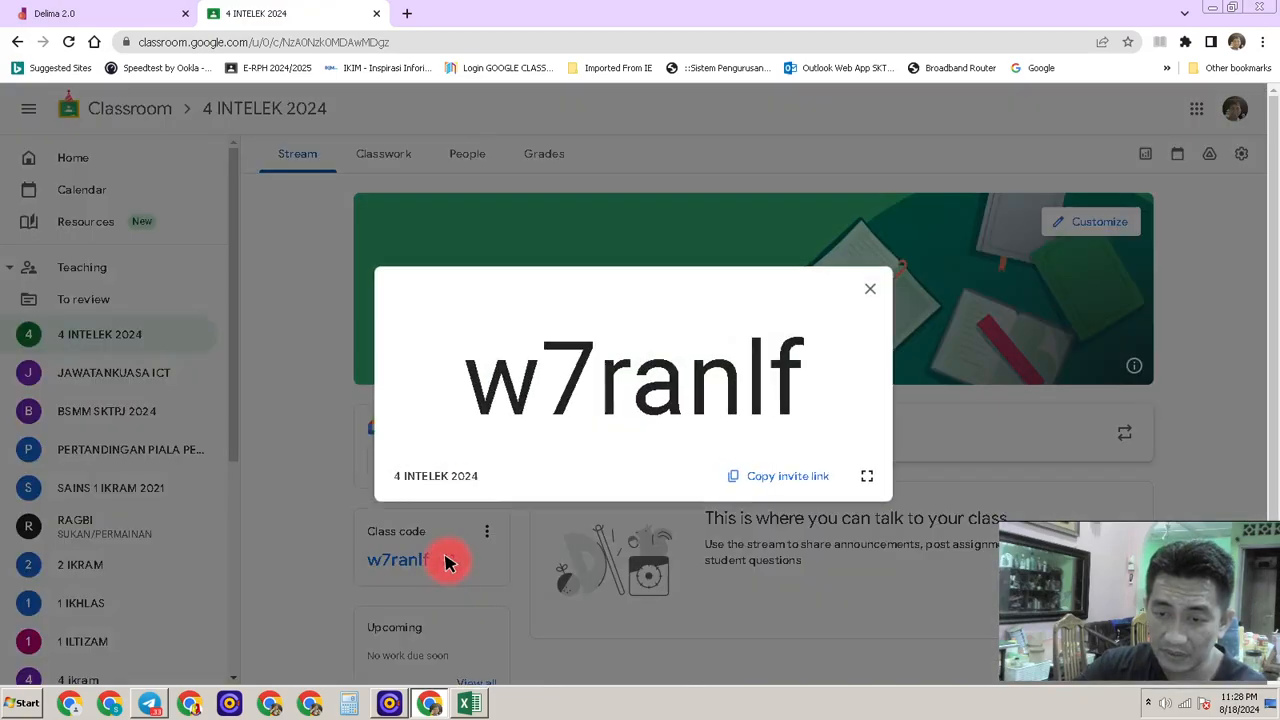
drag(478, 372, 790, 380)
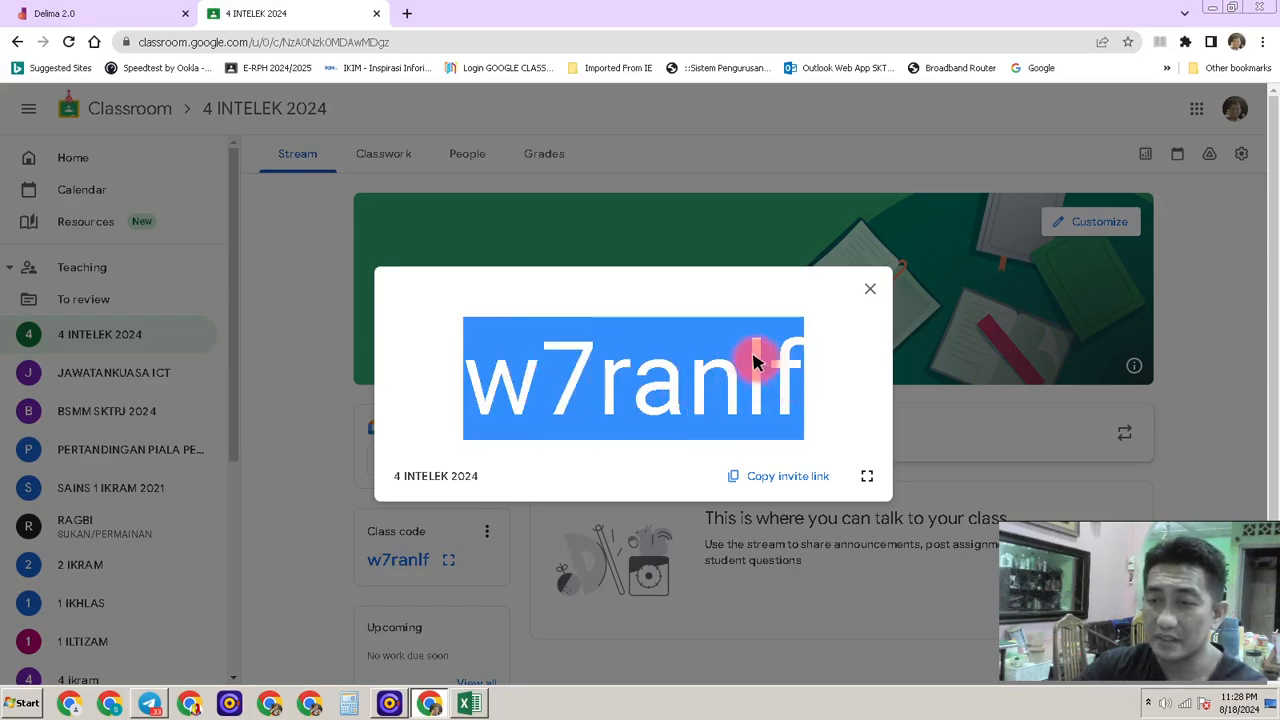
click(869, 289)
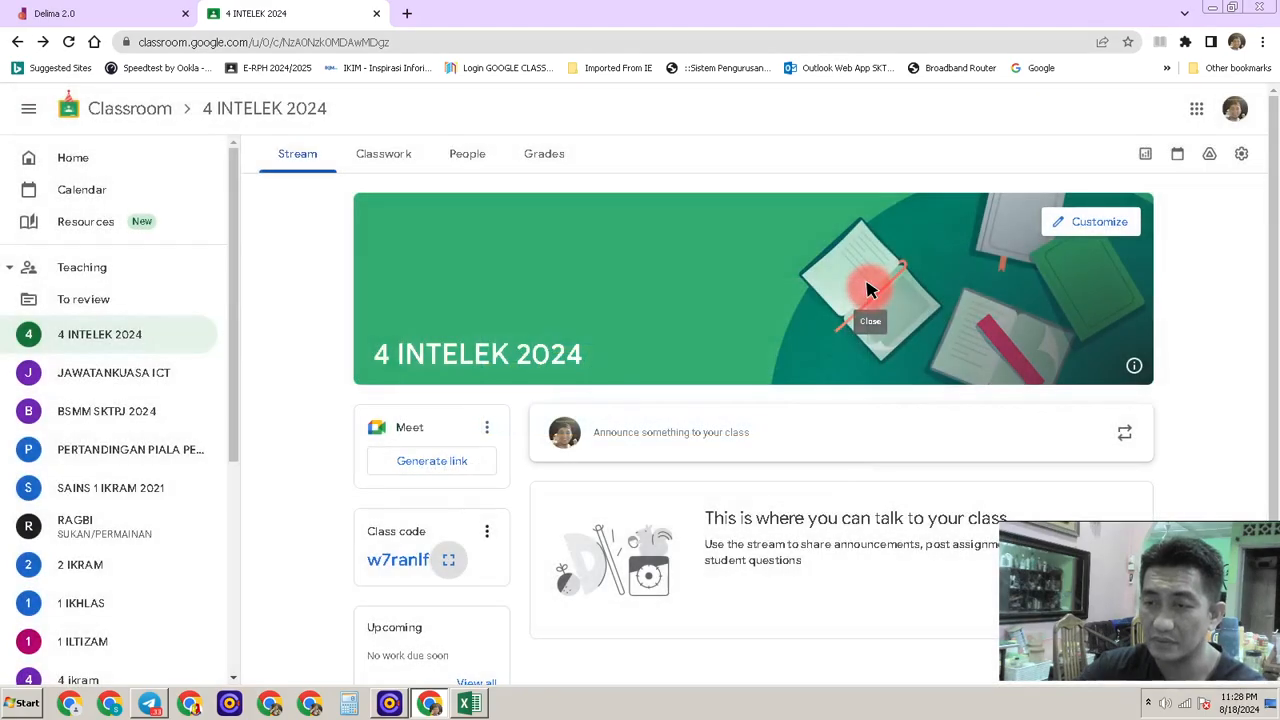
Step: Look through the Classwork and People pages of 4 INTELEK 2024 and return to the Stream page
click(392, 160)
click(466, 151)
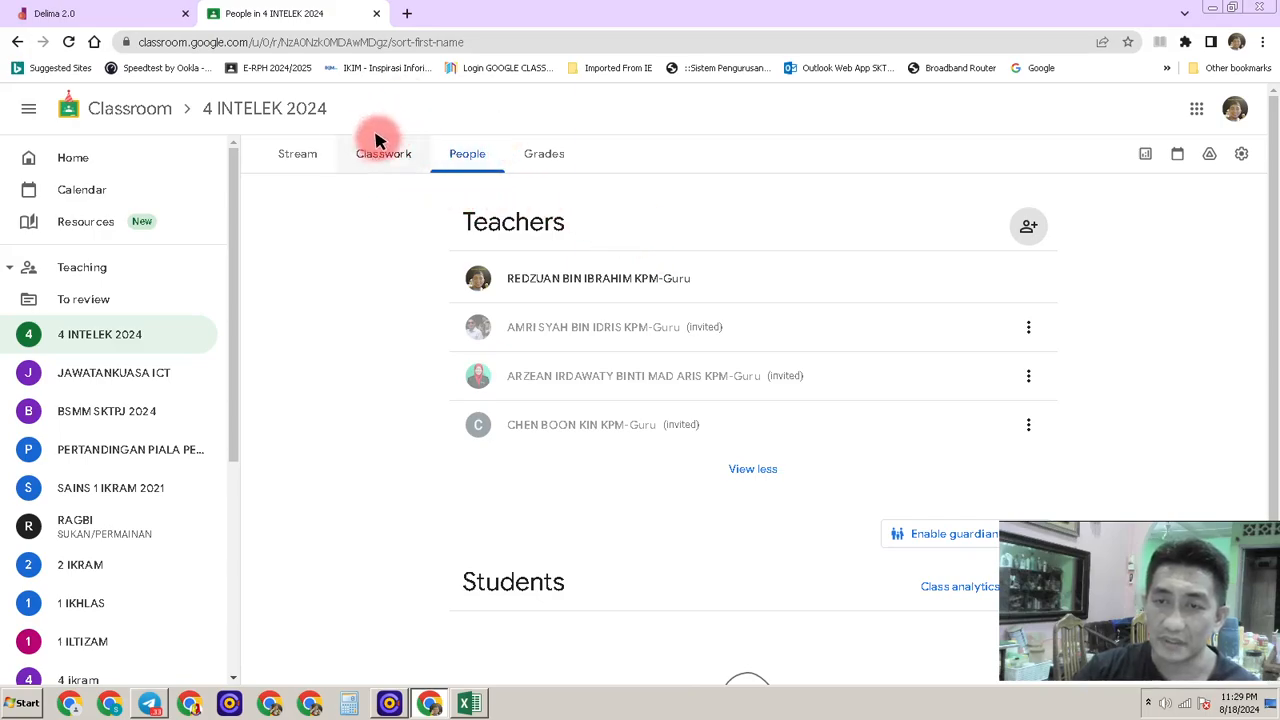
click(298, 153)
click(462, 150)
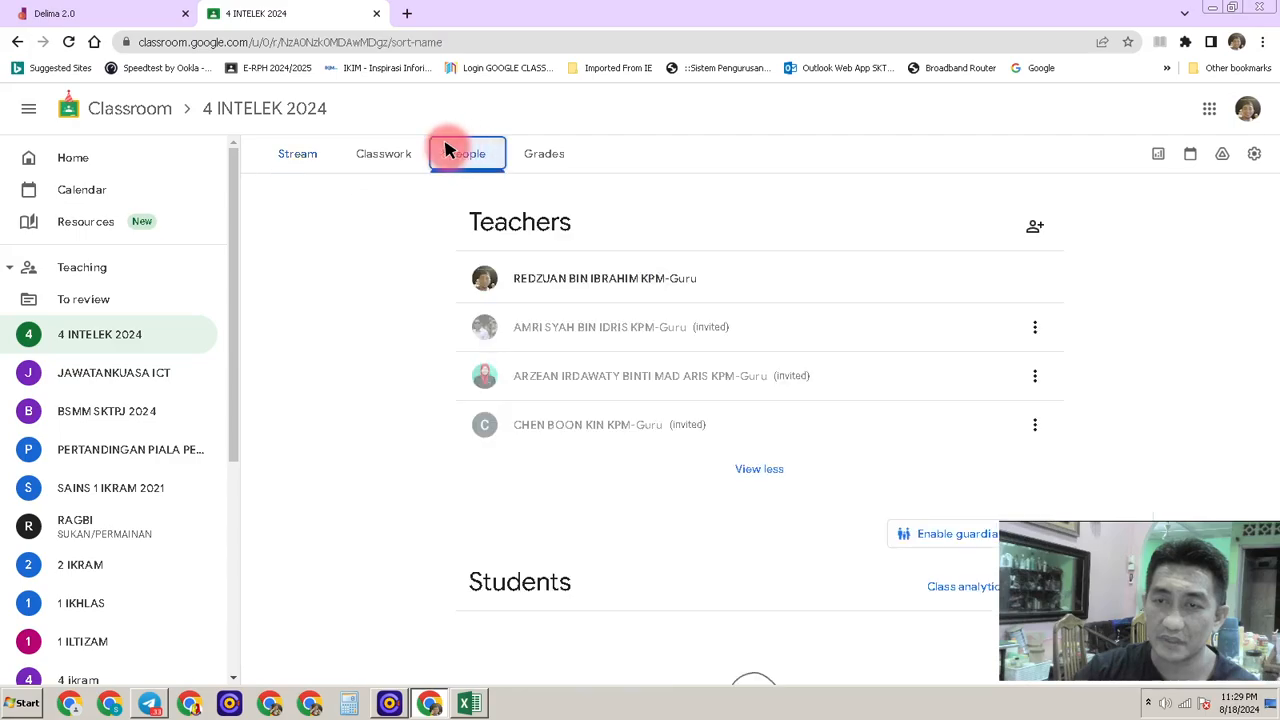
click(288, 150)
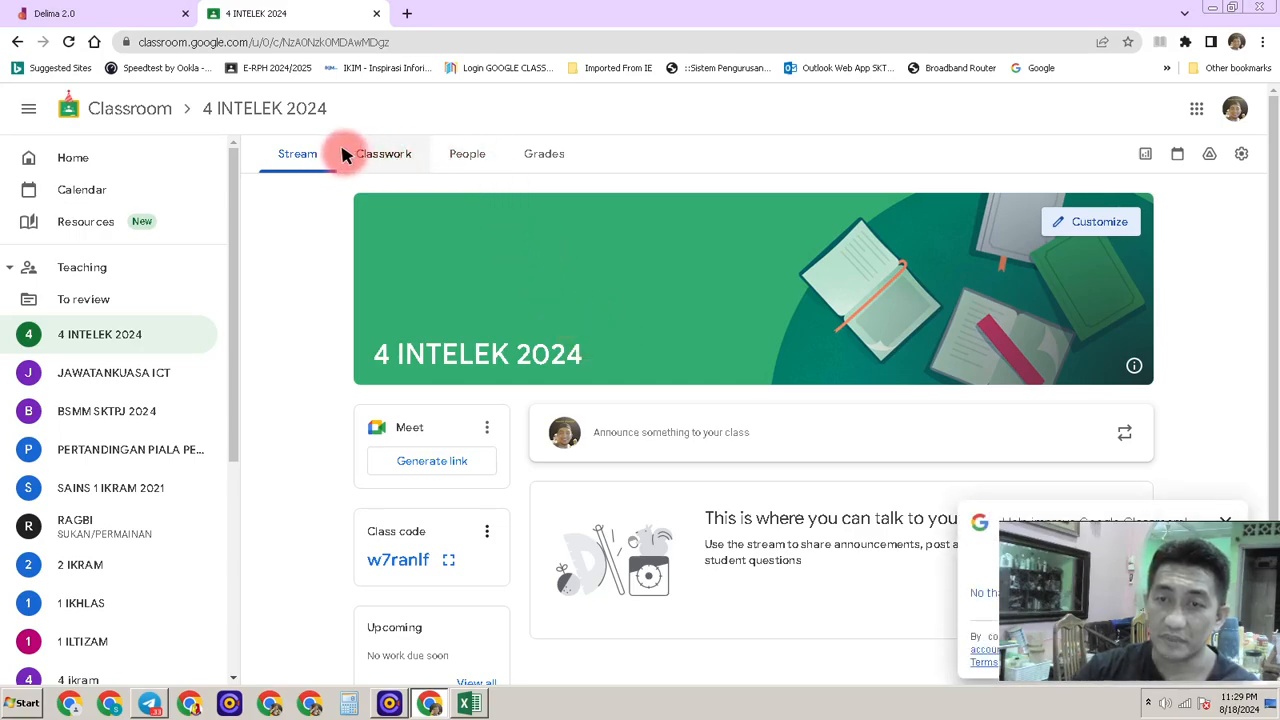
Step: Start a new assignment on the Classwork page of 4 INTELEK 2024
click(300, 157)
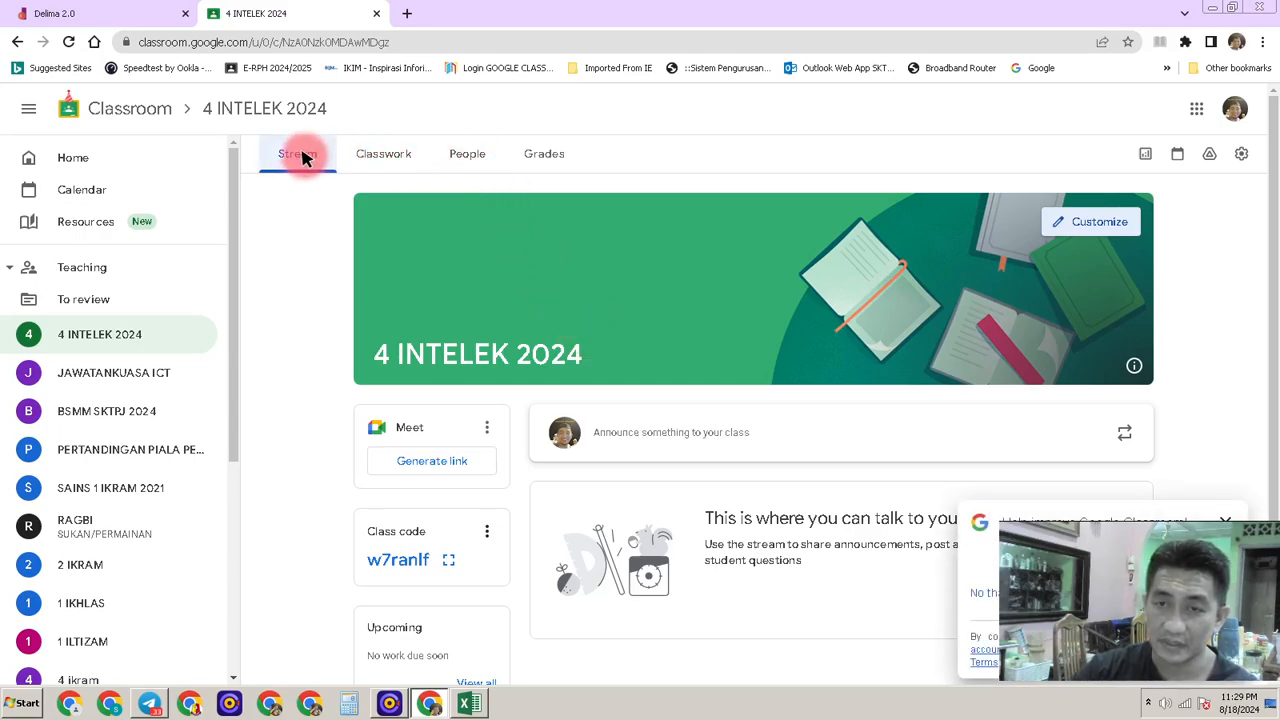
click(384, 151)
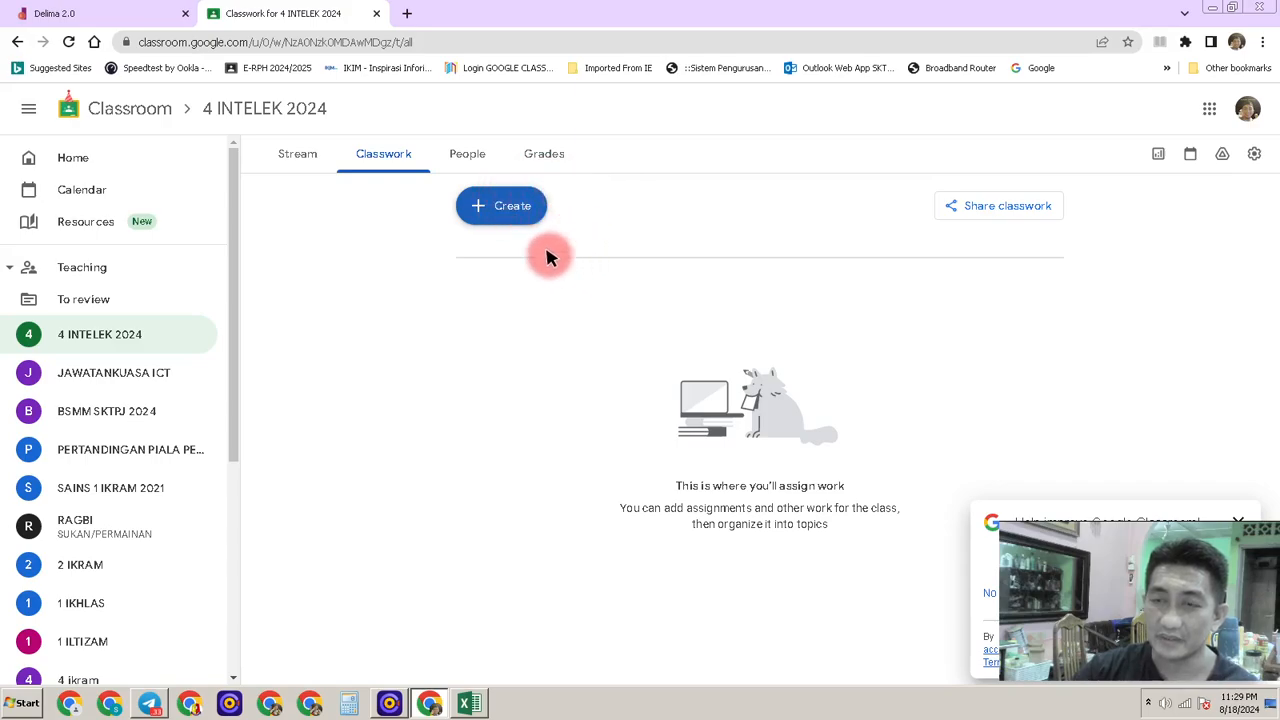
click(507, 208)
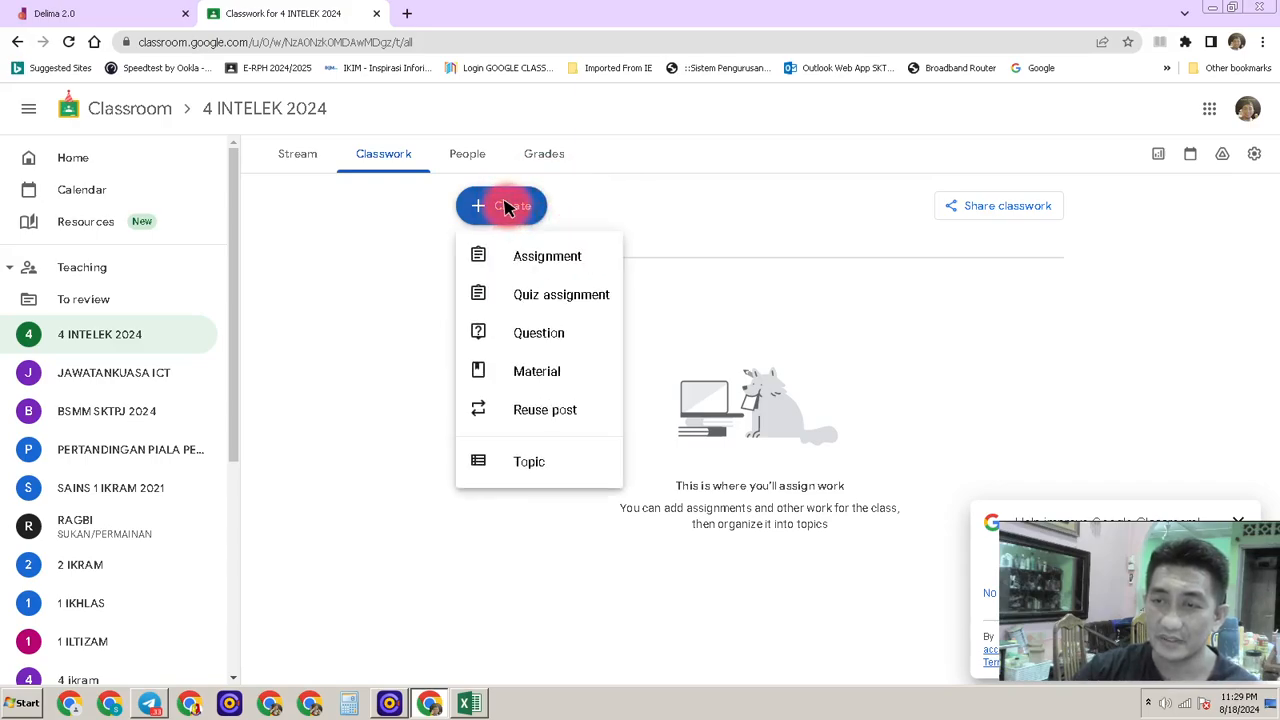
click(525, 258)
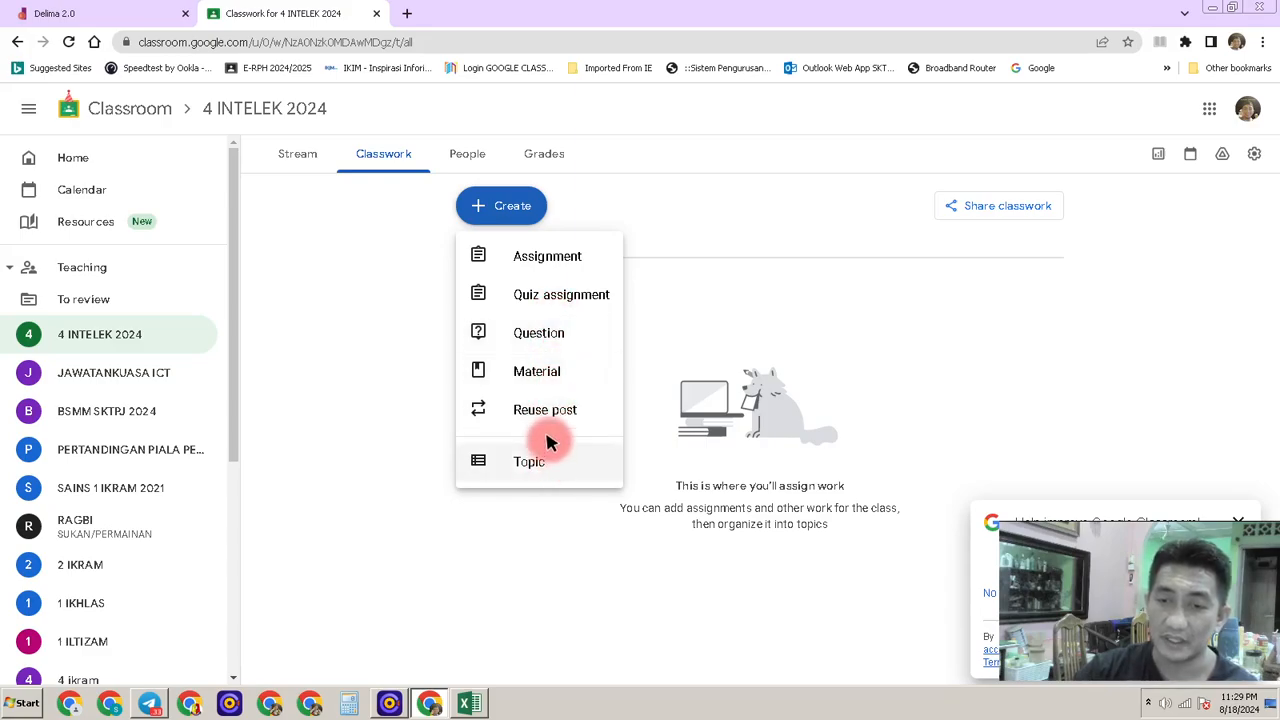
click(558, 257)
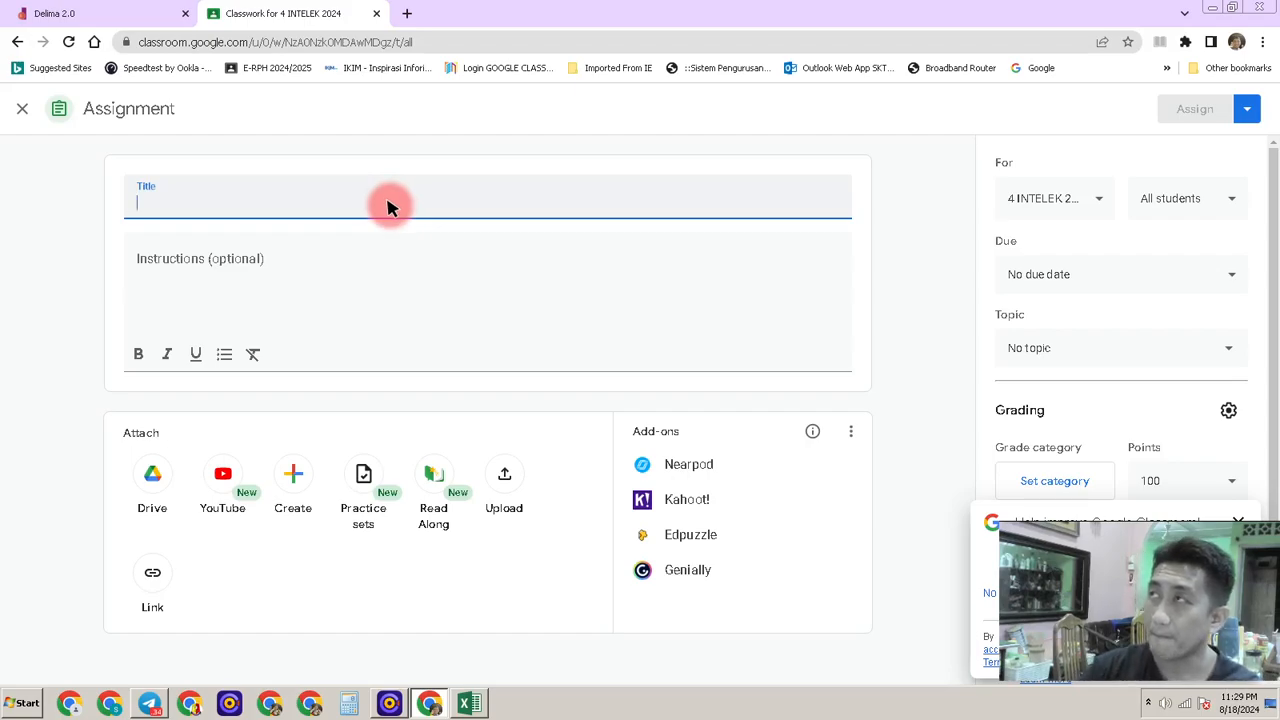
text(PANTULAN)
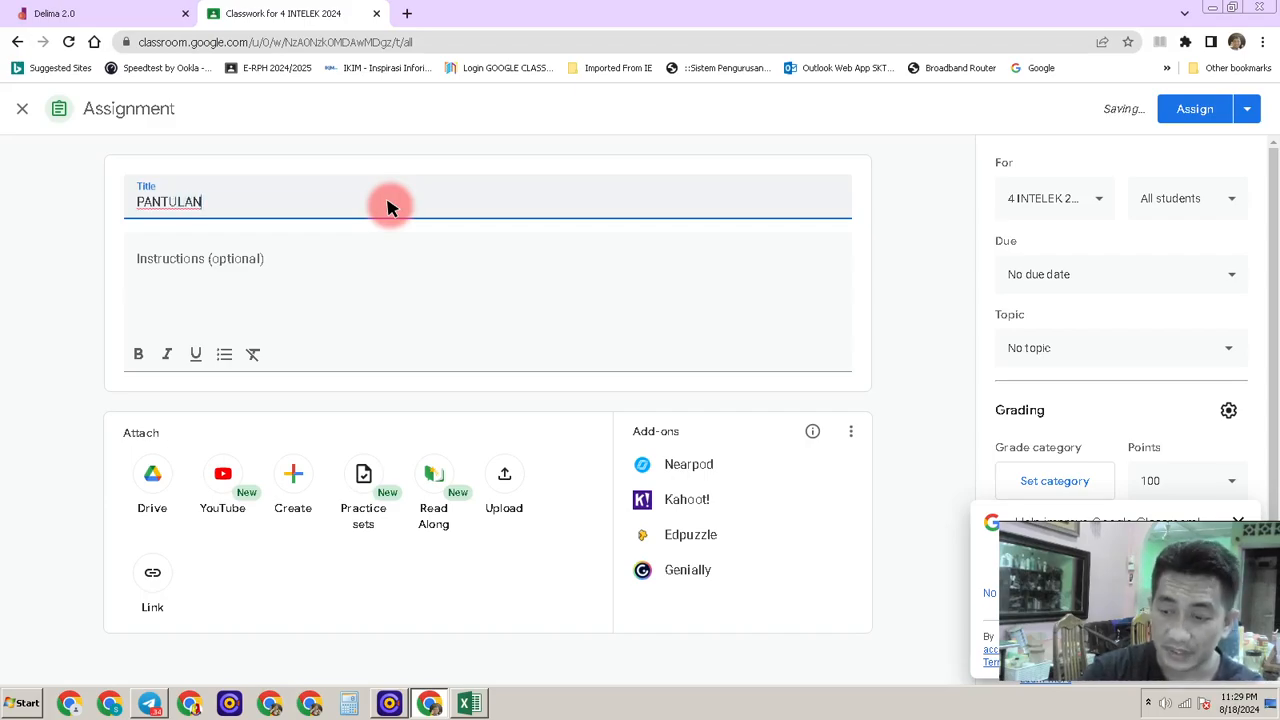
key(BackSpace)
key(BackSpace)
key(BackSpace)
key(BackSpace)
key(BackSpace)
key(BackSpace)
key(BackSpace)
key(BackSpace)
Step: Title the assignment "SAINS (PANTULAN CAHAYA)"
text(SAINS ()
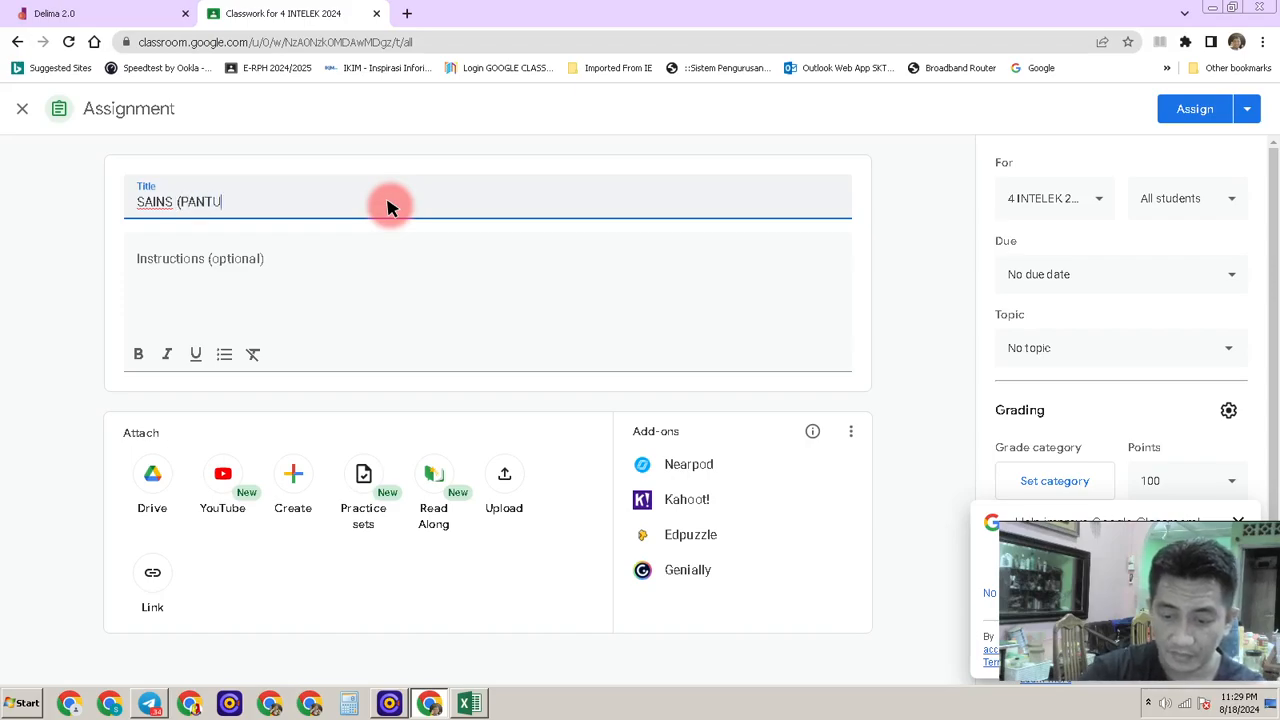
text(AYA)
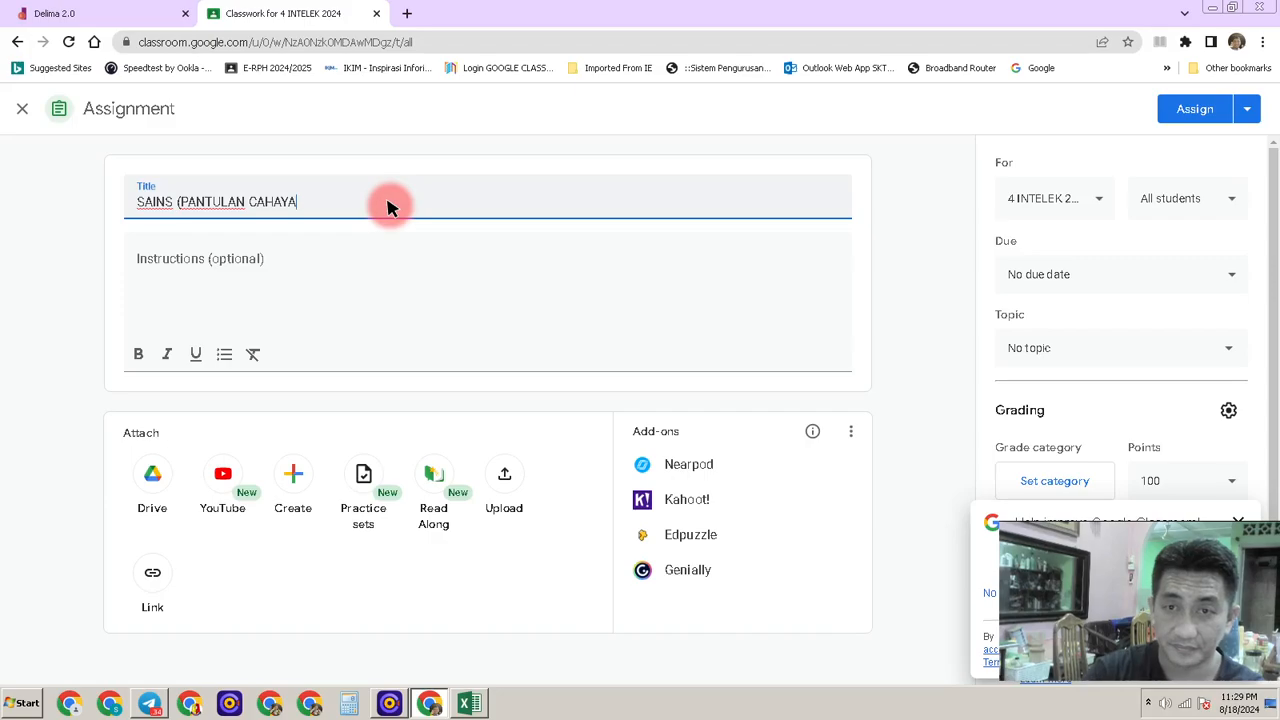
text())
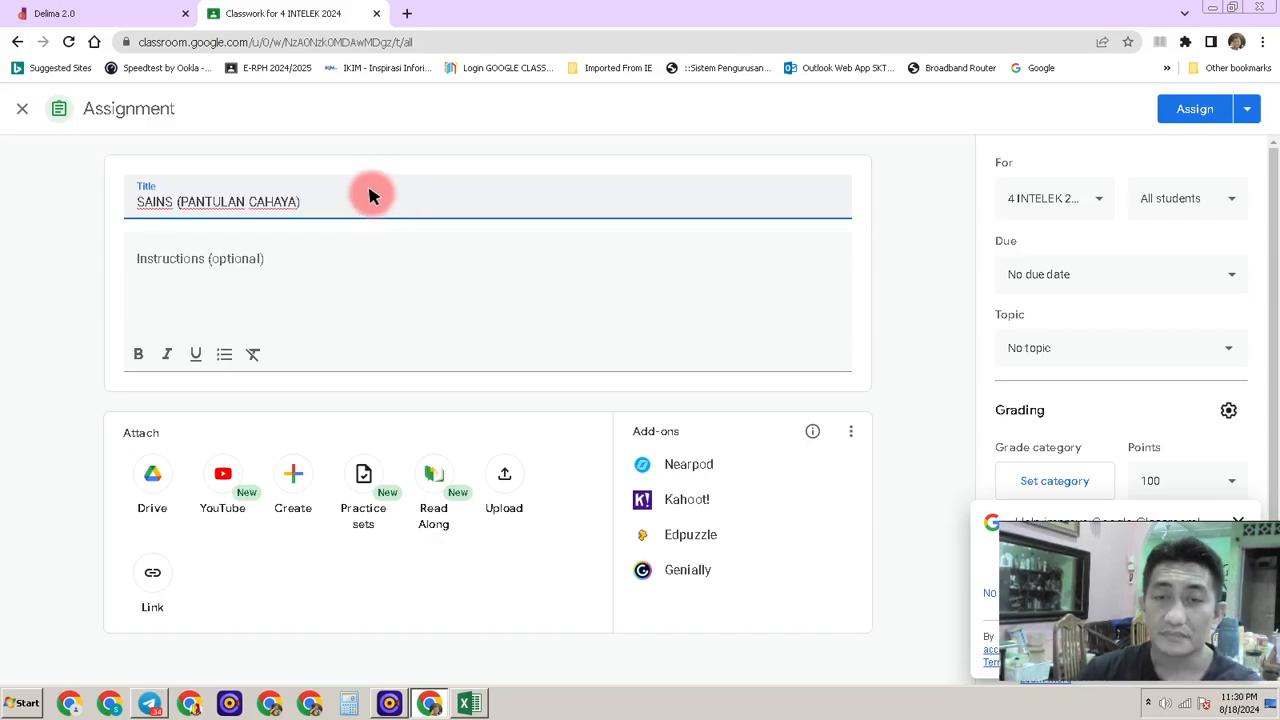
Step: Enter the assignment instructions "Sila lihat video panduan dan jawab soalan di bawah"
click(368, 256)
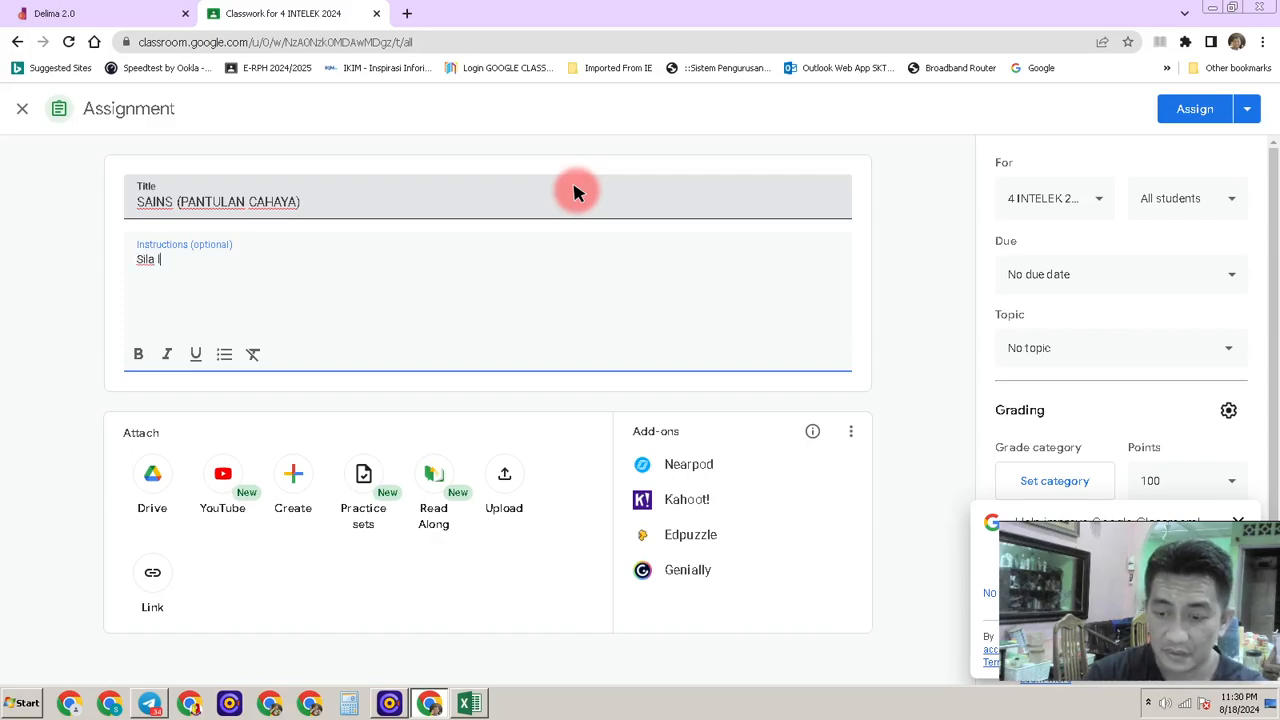
text(ihat vid)
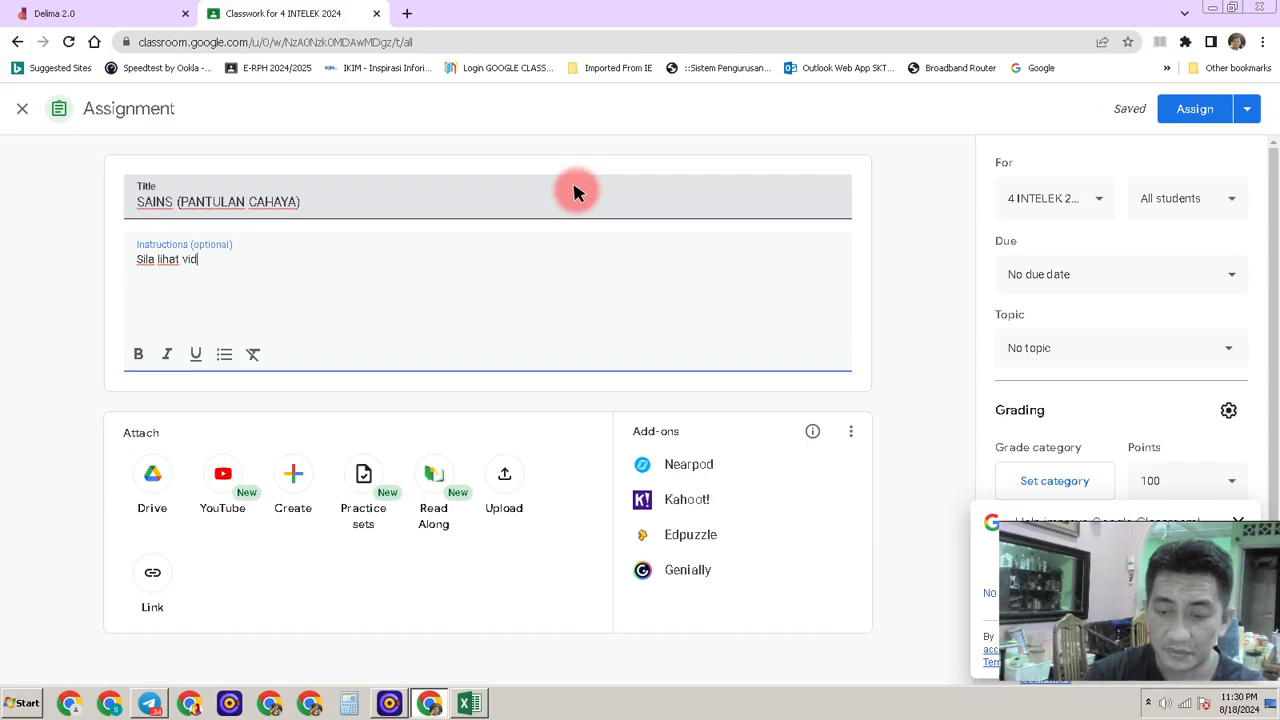
text(eo pand)
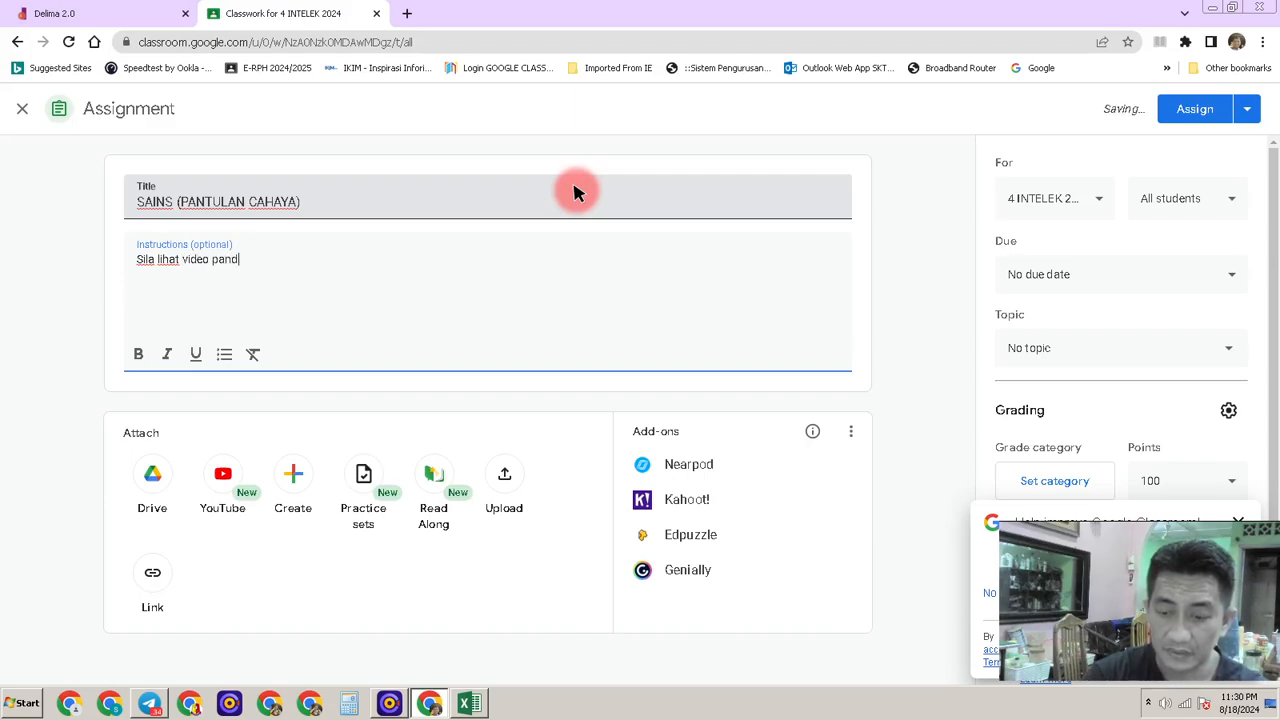
text(uan dan)
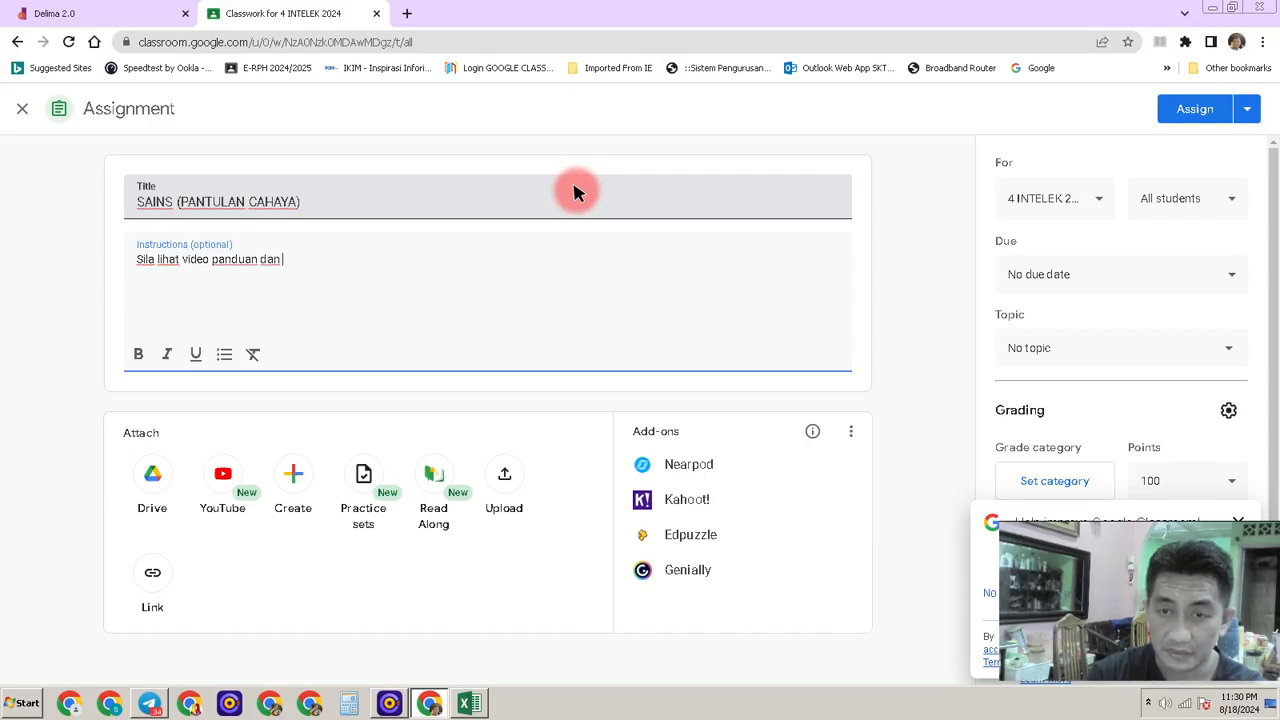
text( jaw)
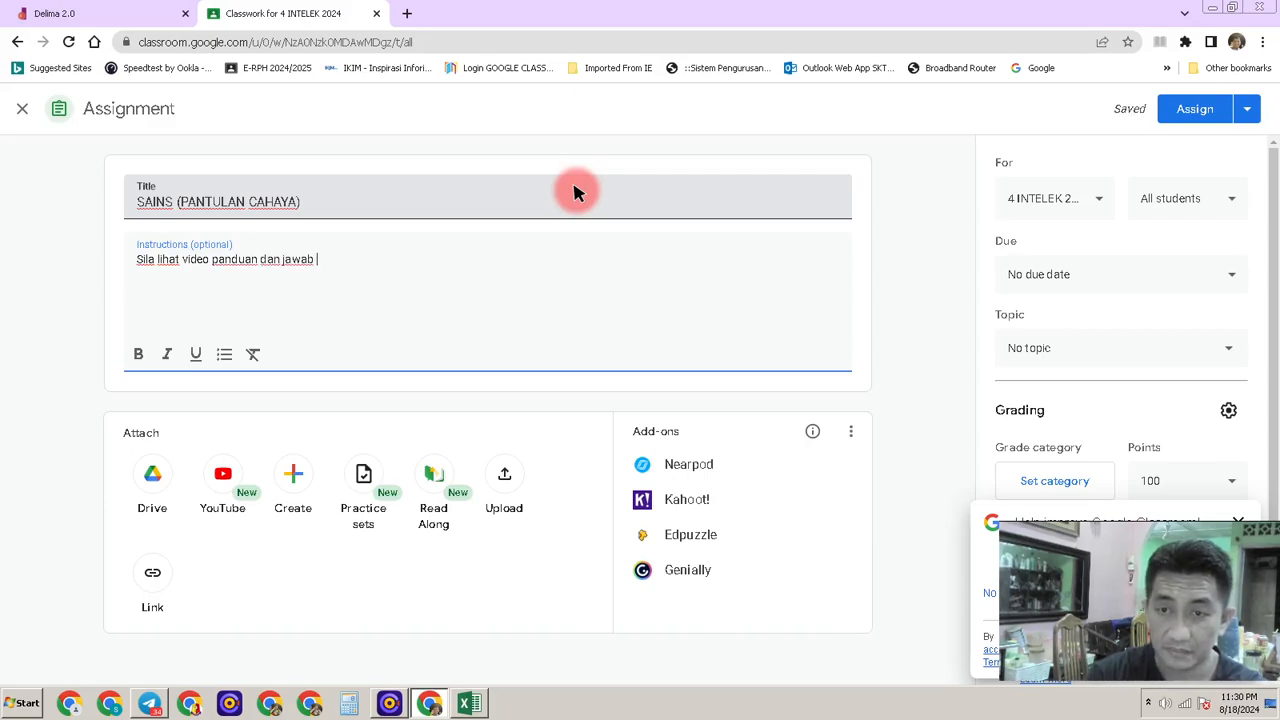
text(ab )
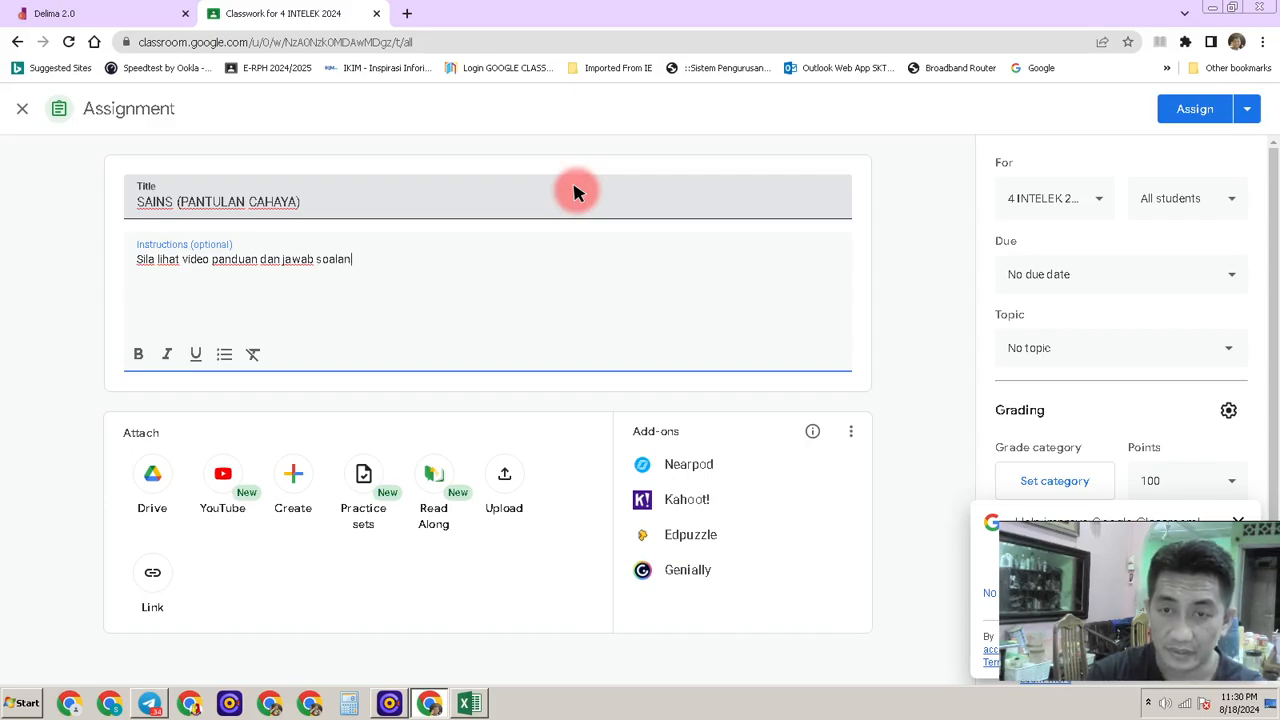
text(soalan di bawah)
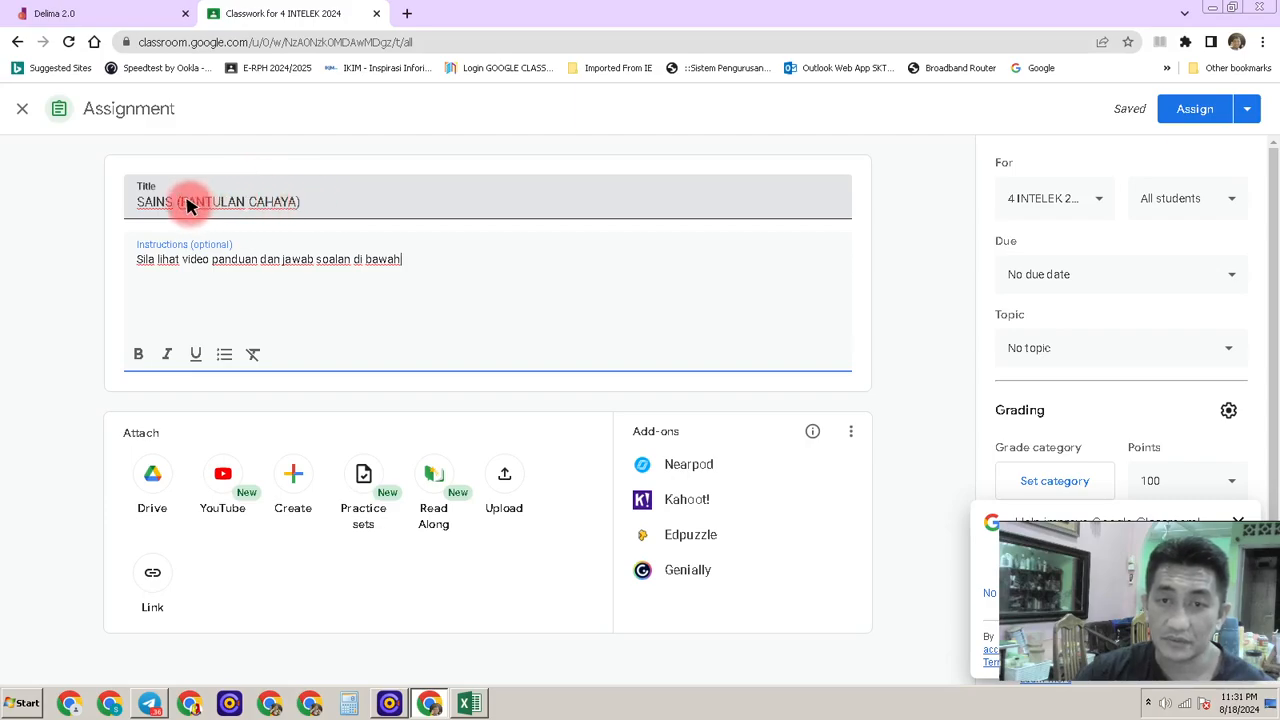
Step: Search YouTube from the assignment's attachments for "sains tahun 4 pantualan cahaya"
click(220, 476)
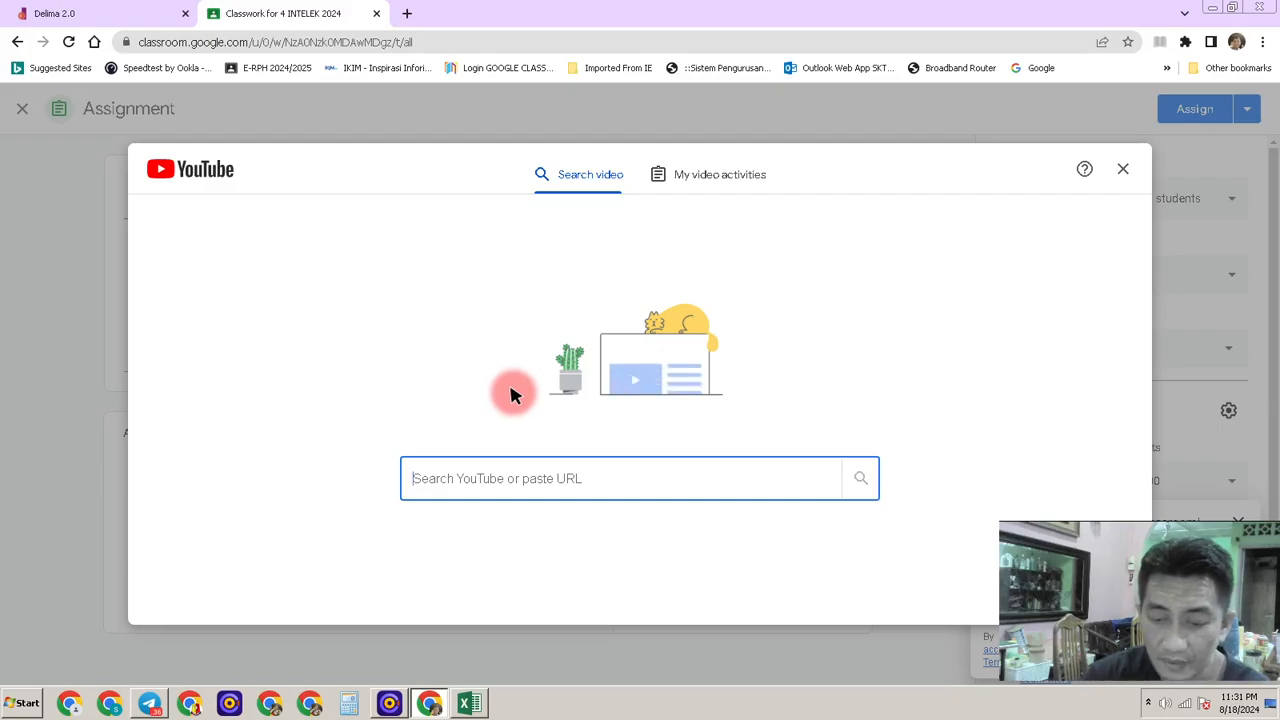
text(sains tahun 4 pan)
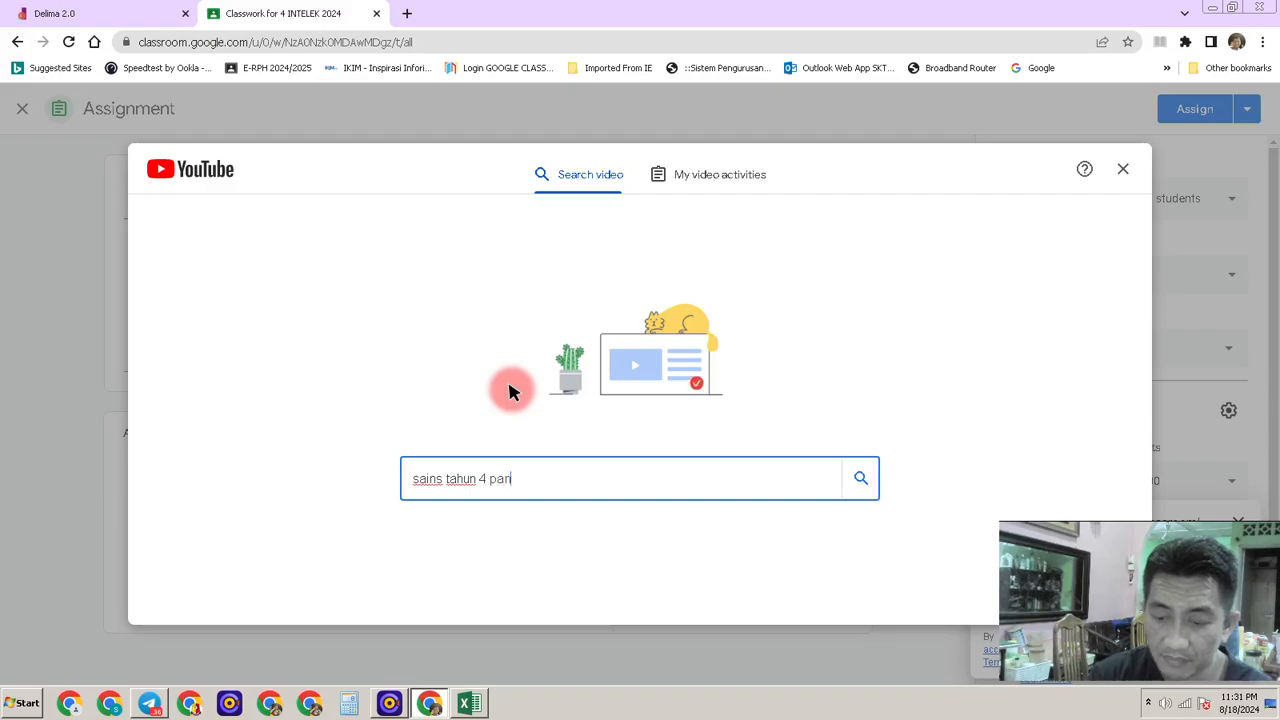
text(tualan cahaya)
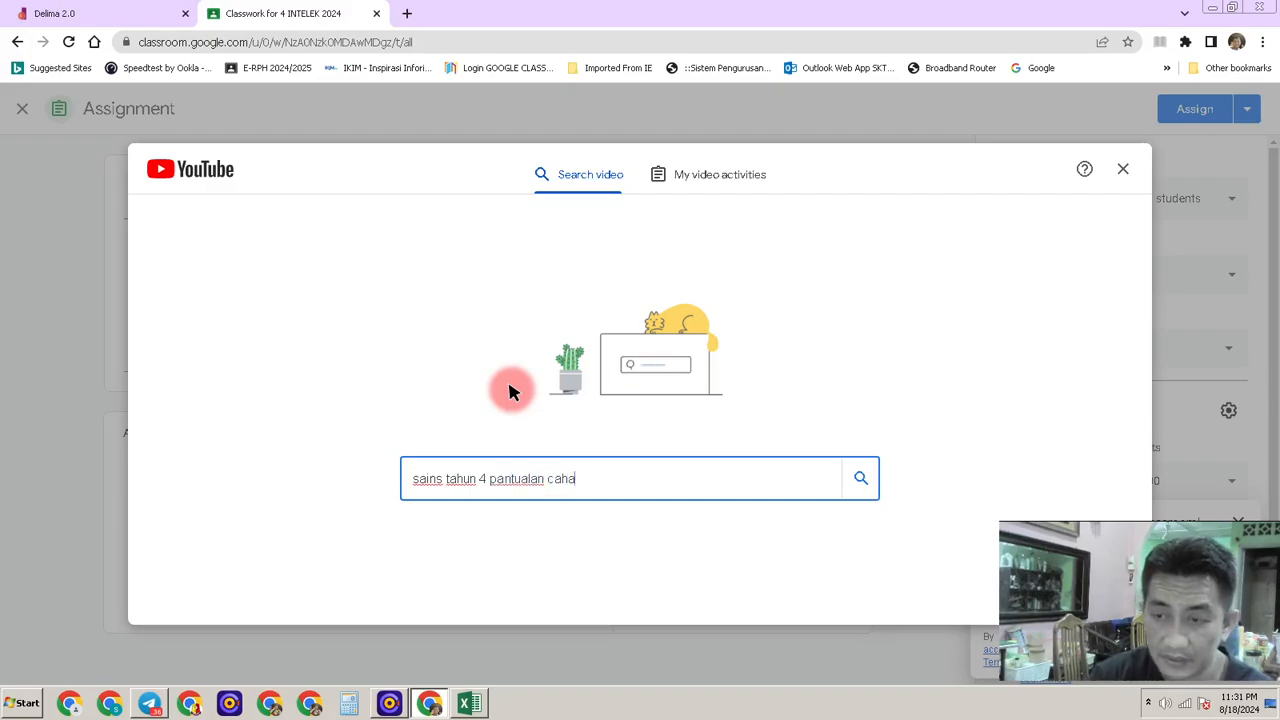
click(857, 481)
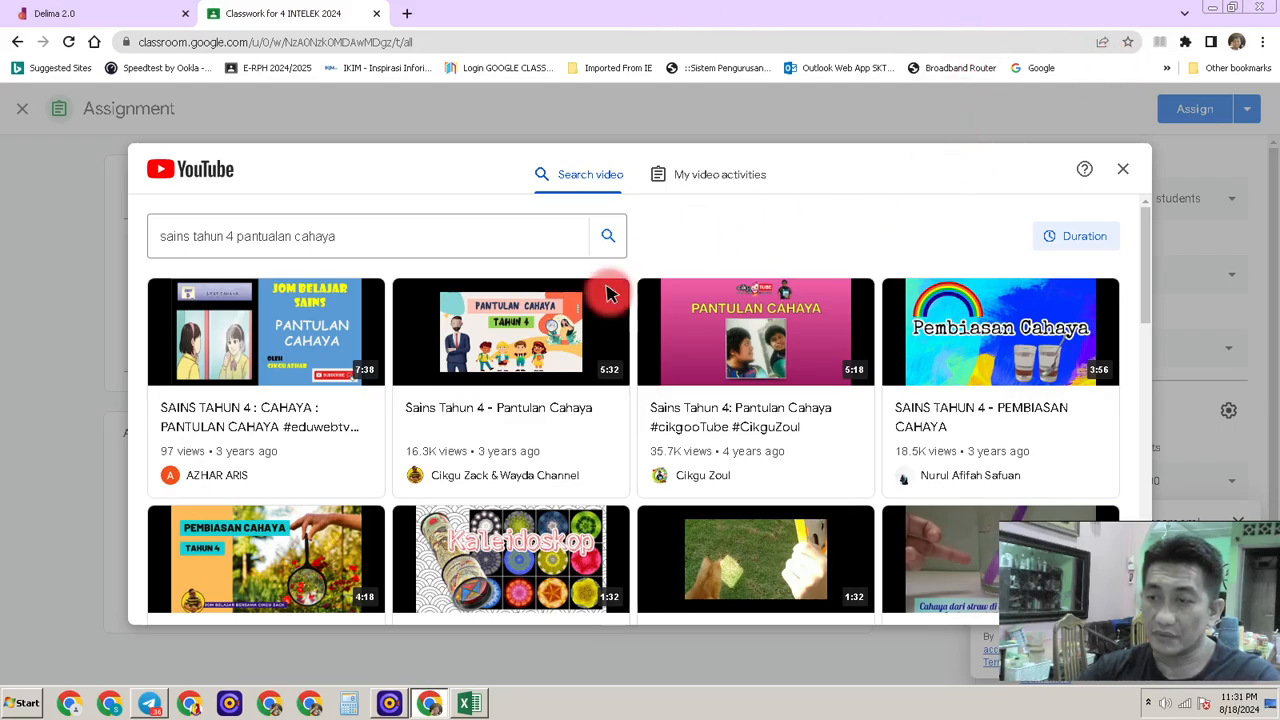
Step: Open the video "Sains Tahun 4: Pantulan Cahaya #cikgooTube" and attach it to the assignment without adding questions
click(735, 350)
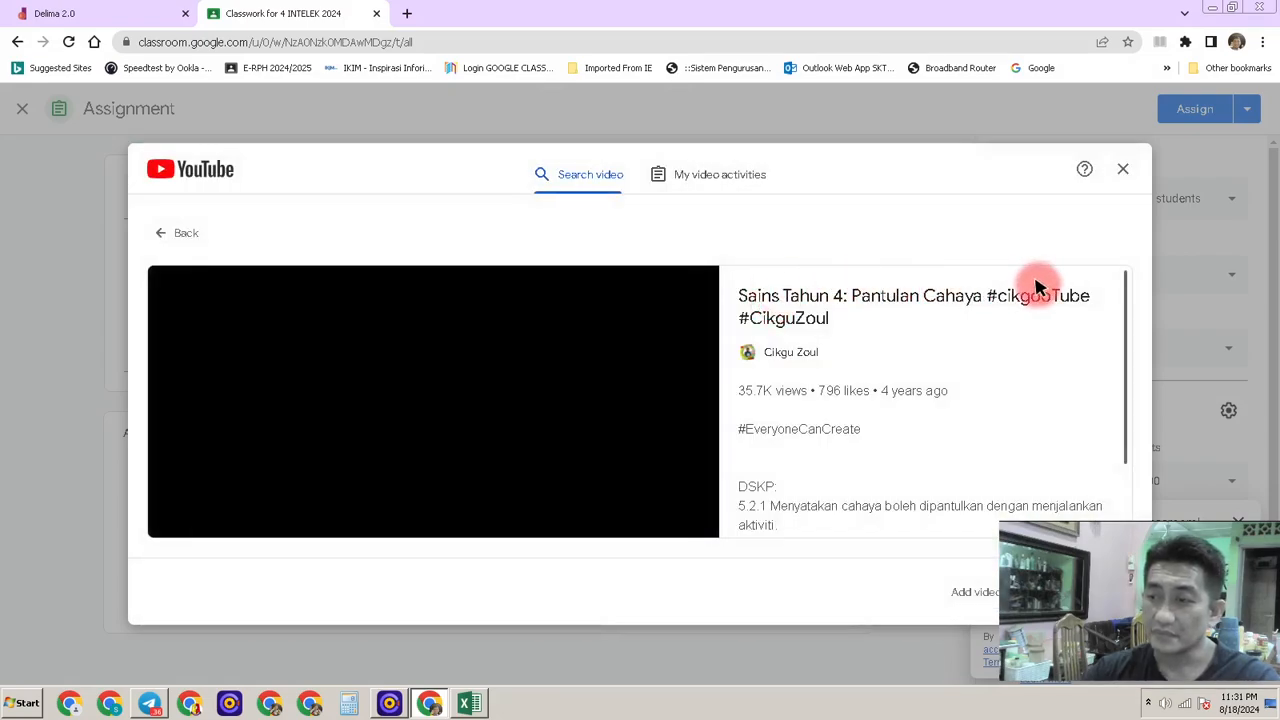
drag(727, 157, 581, 110)
drag(432, 158, 341, 119)
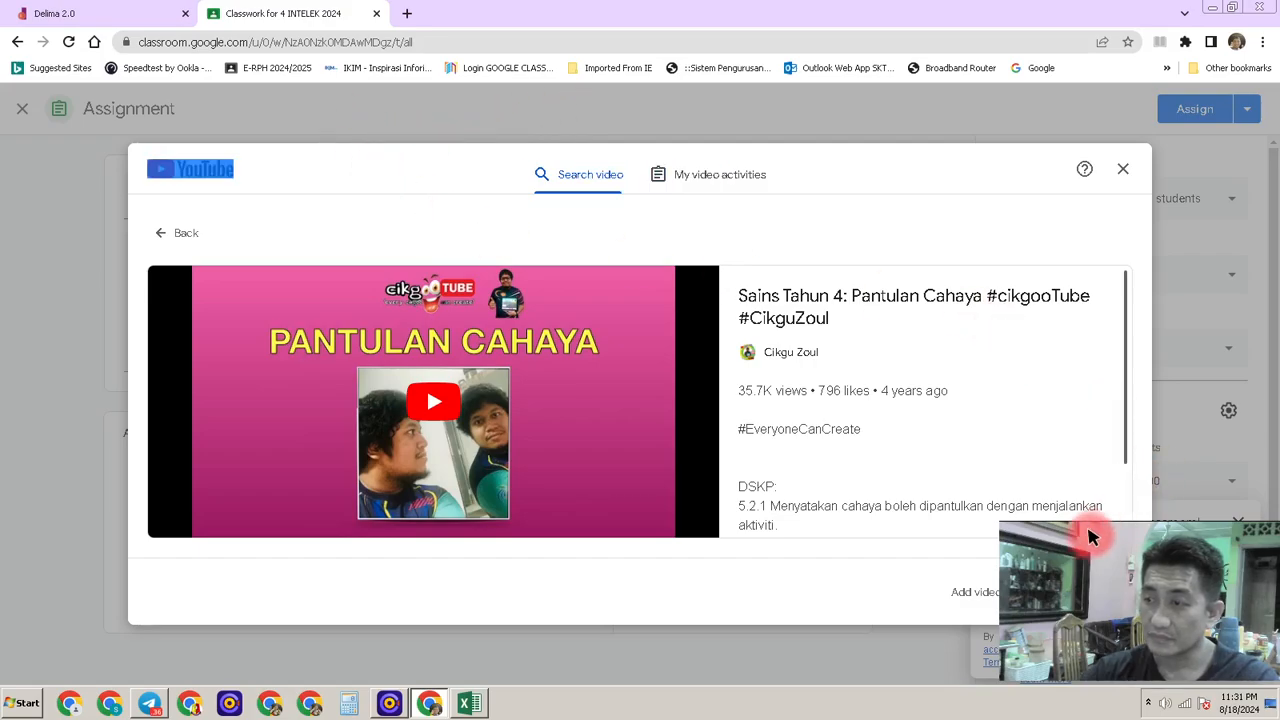
drag(1105, 537, 1170, 395)
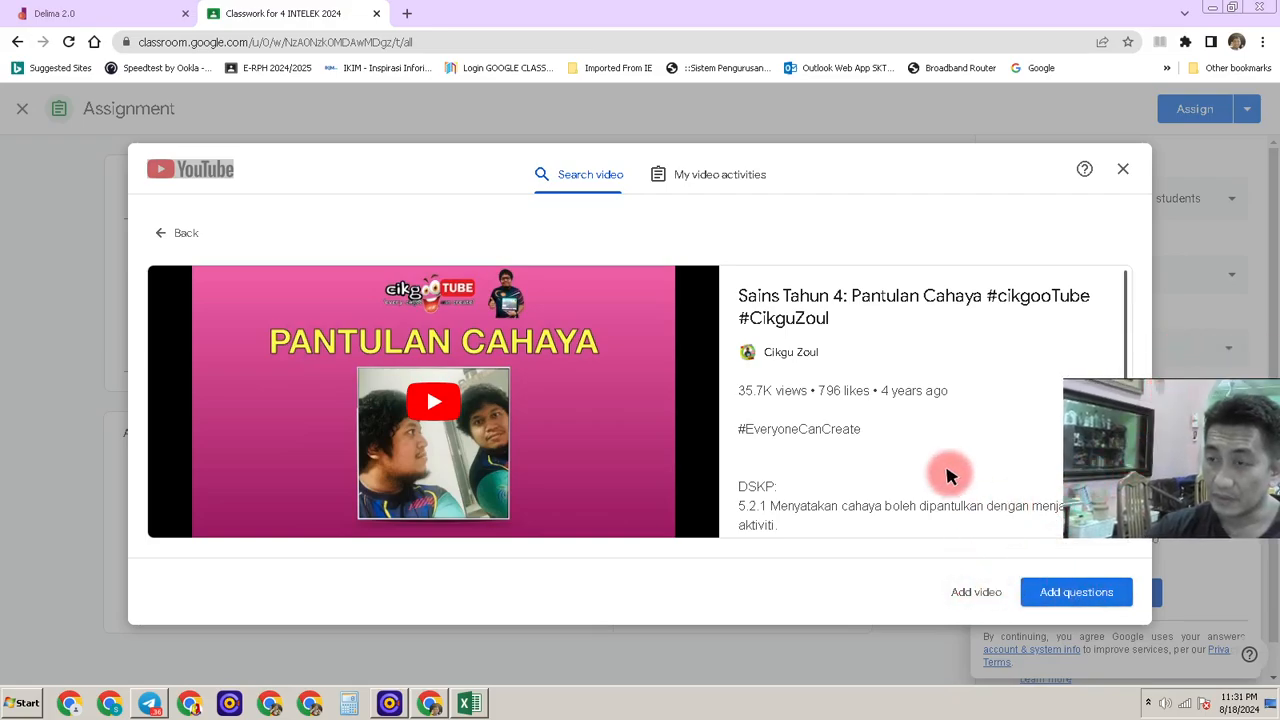
click(976, 592)
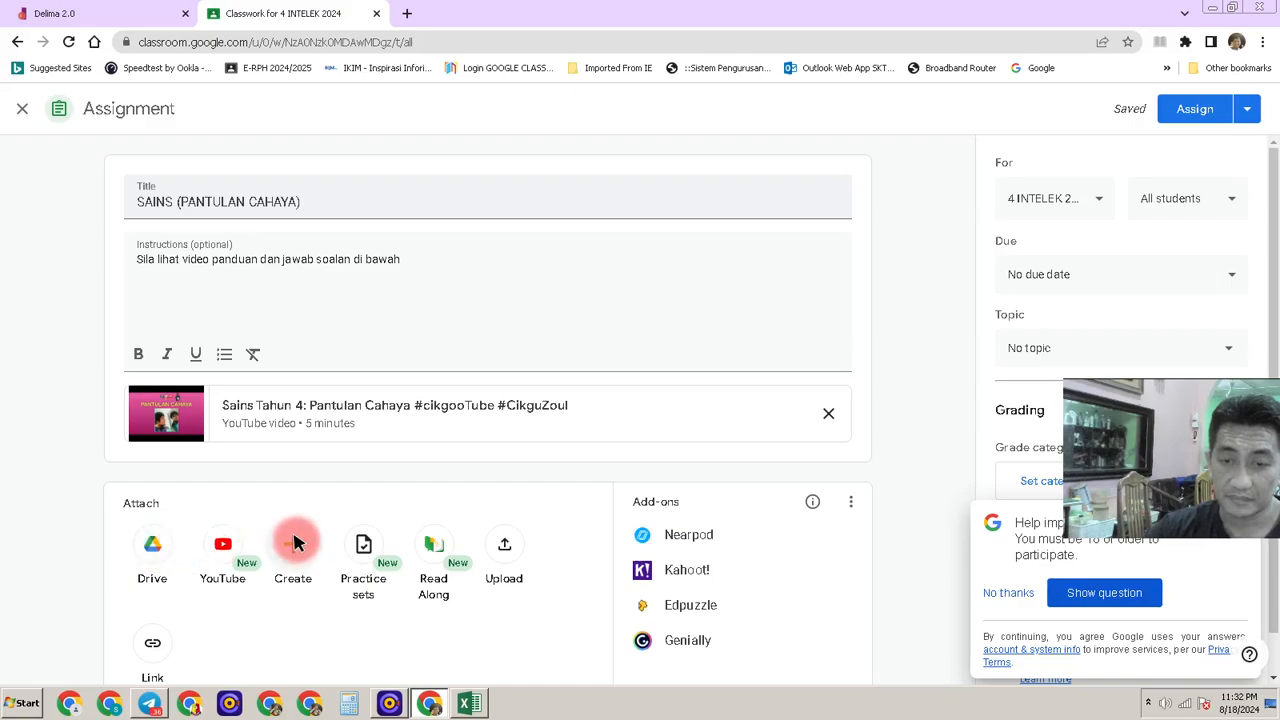
Step: Look through the Google Drive file sources Upload, My Drive, Starred, Shared with me and Recent, and close the picker without attaching anything
click(152, 543)
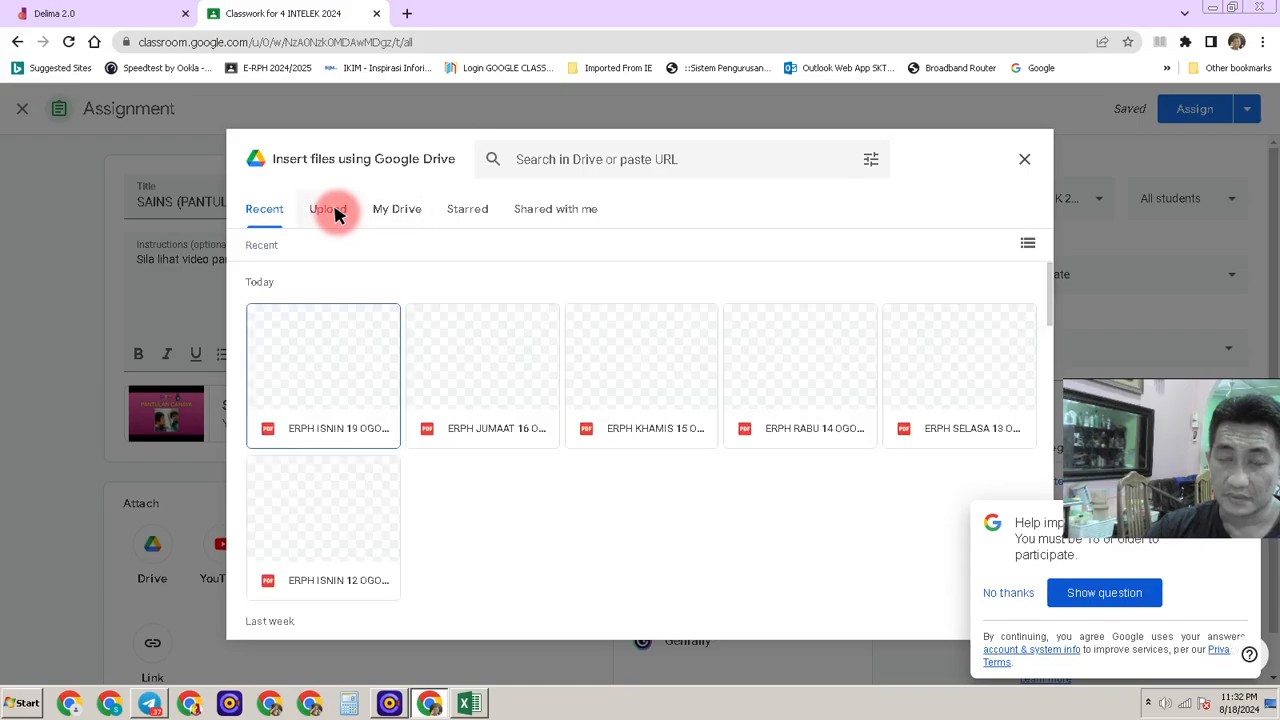
click(332, 211)
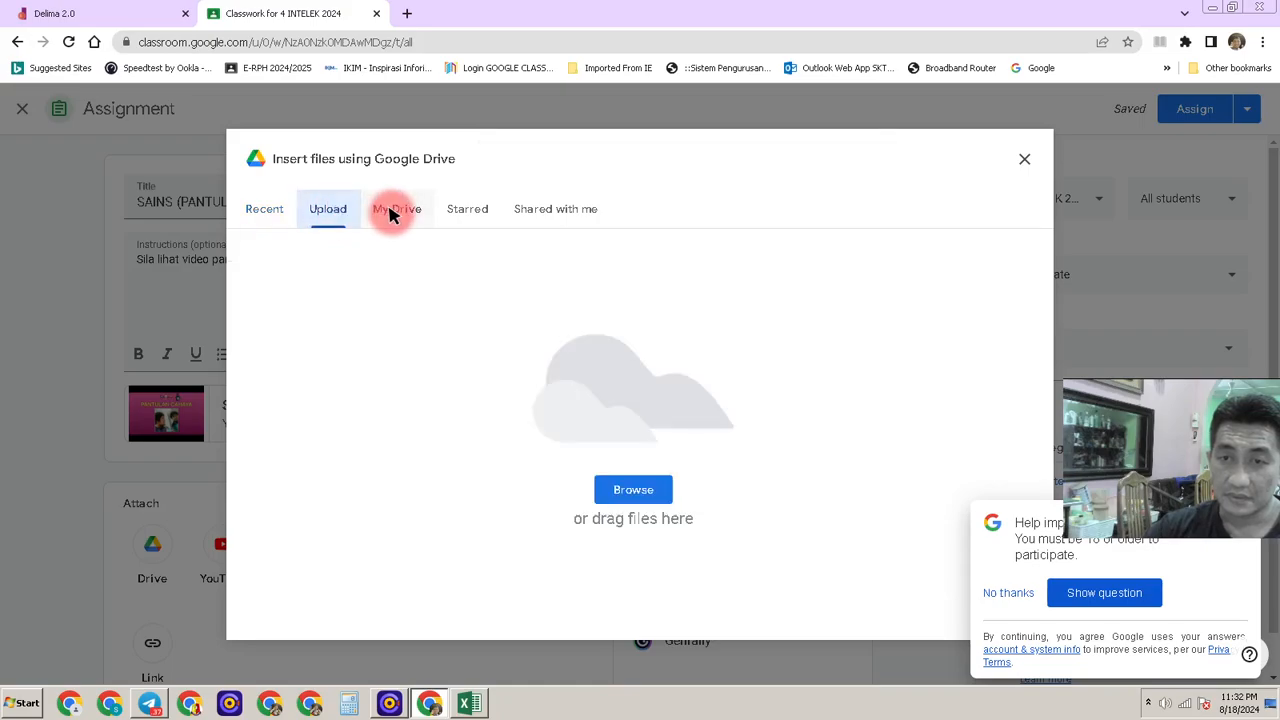
click(394, 211)
click(463, 209)
click(554, 209)
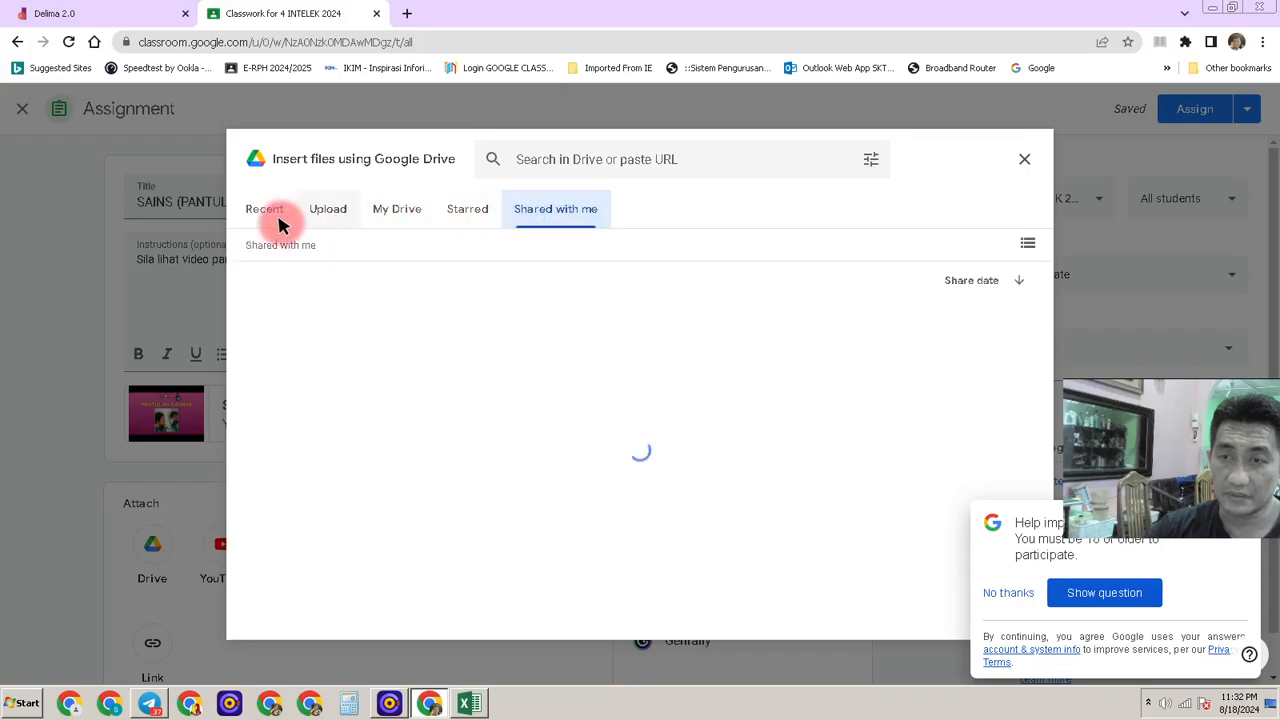
click(265, 210)
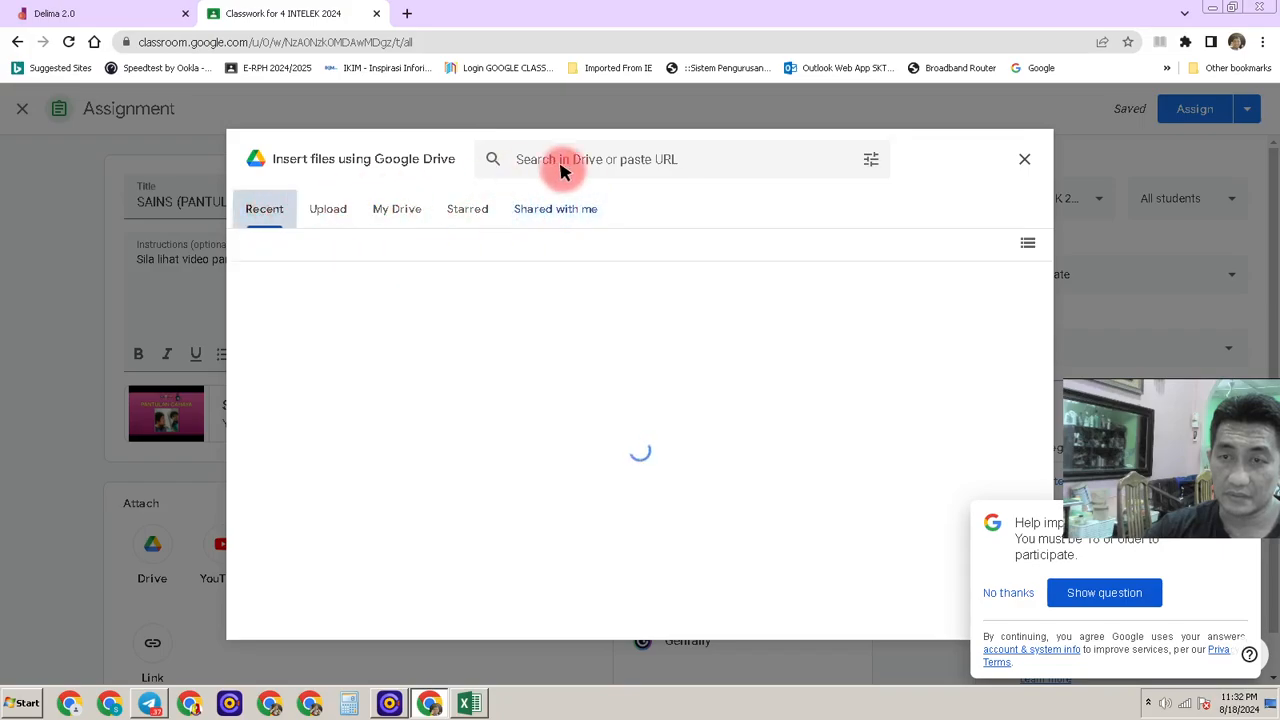
click(1021, 157)
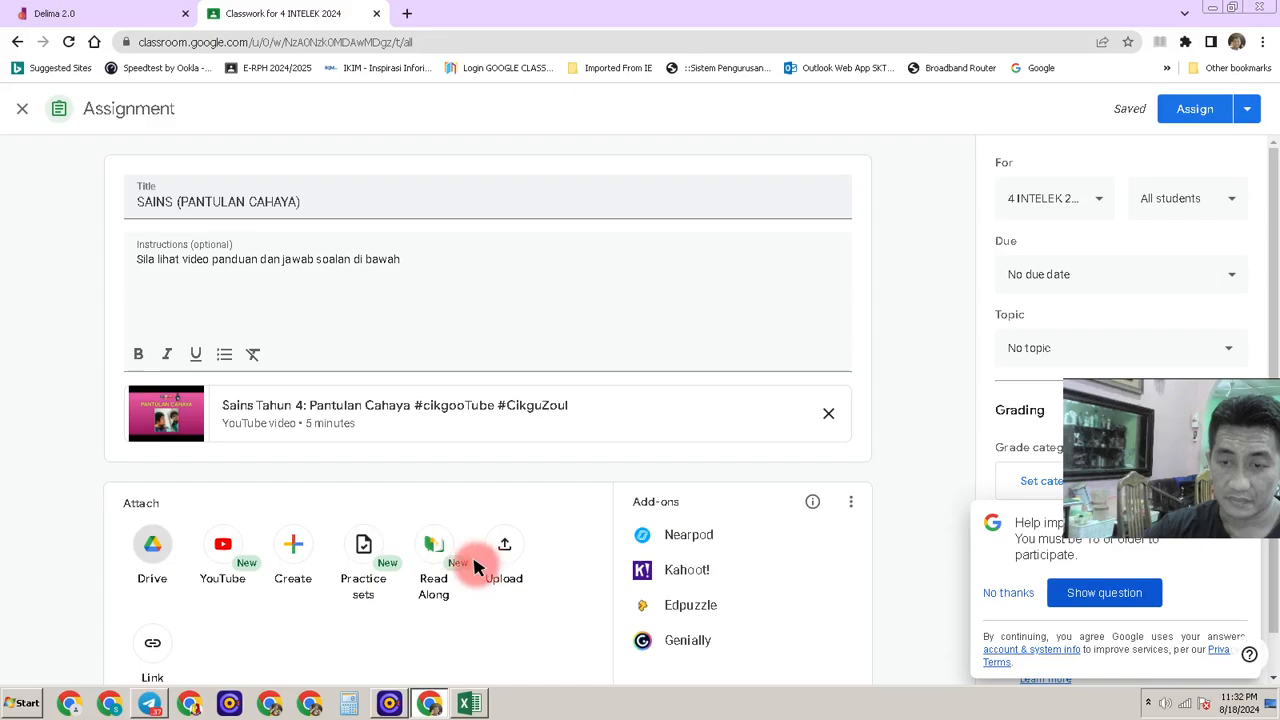
Step: Create a blank Google Forms attachment for the assignment and open the form for editing
click(306, 543)
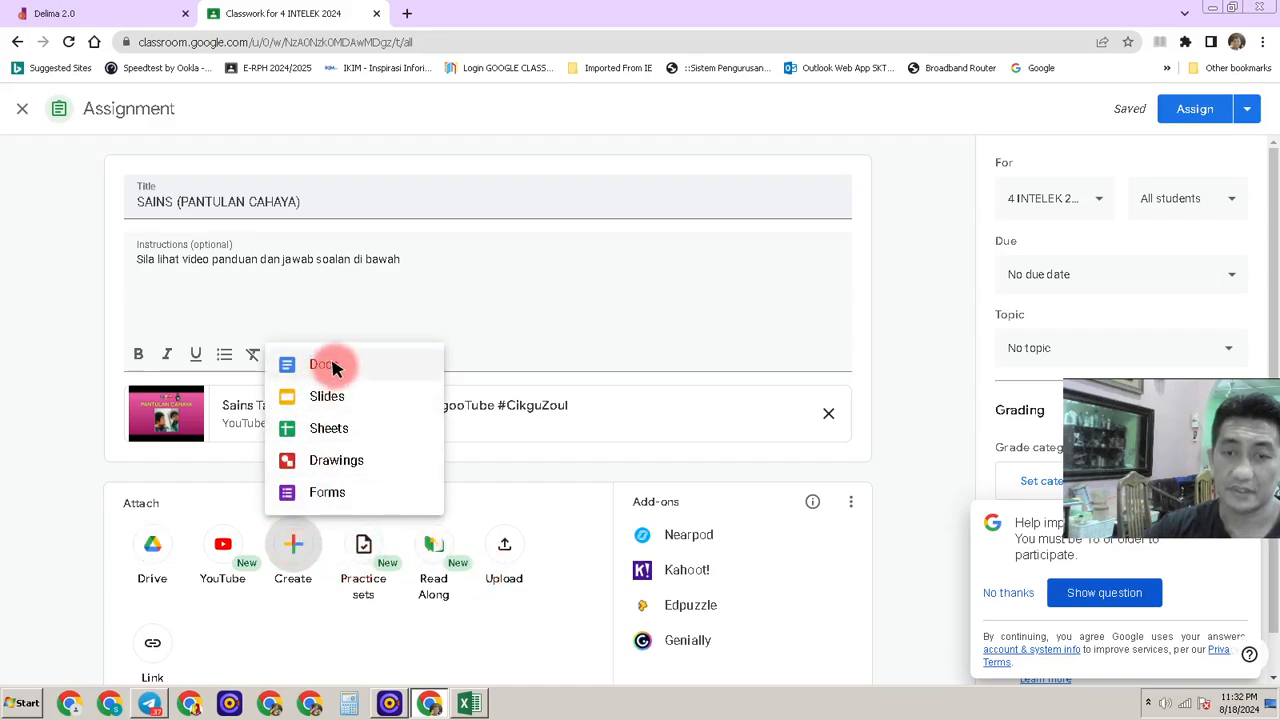
click(507, 320)
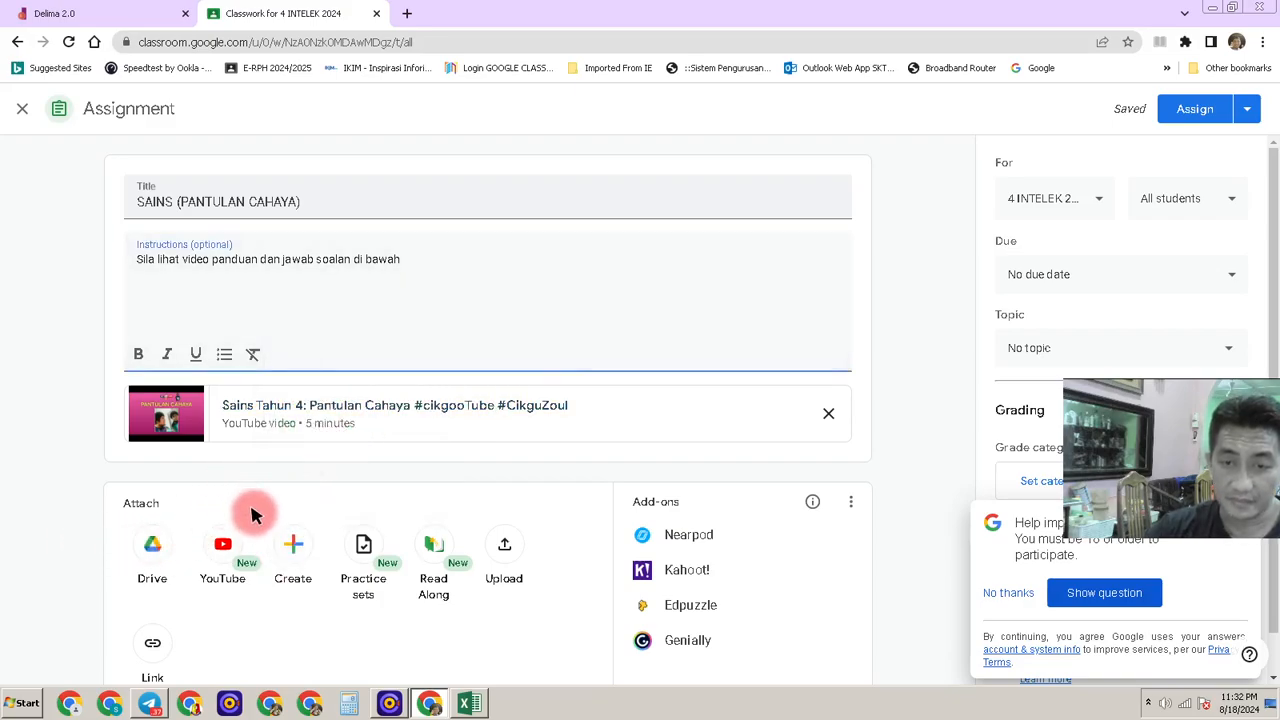
click(290, 541)
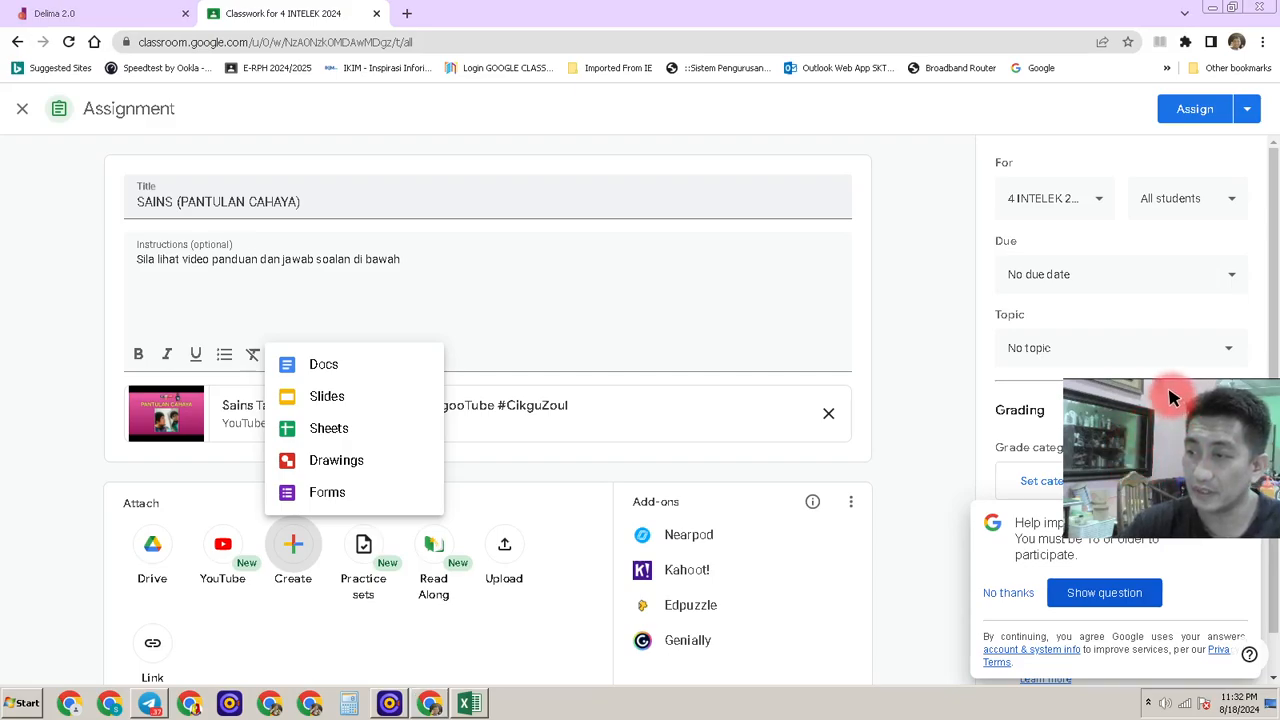
drag(1171, 394, 1102, 541)
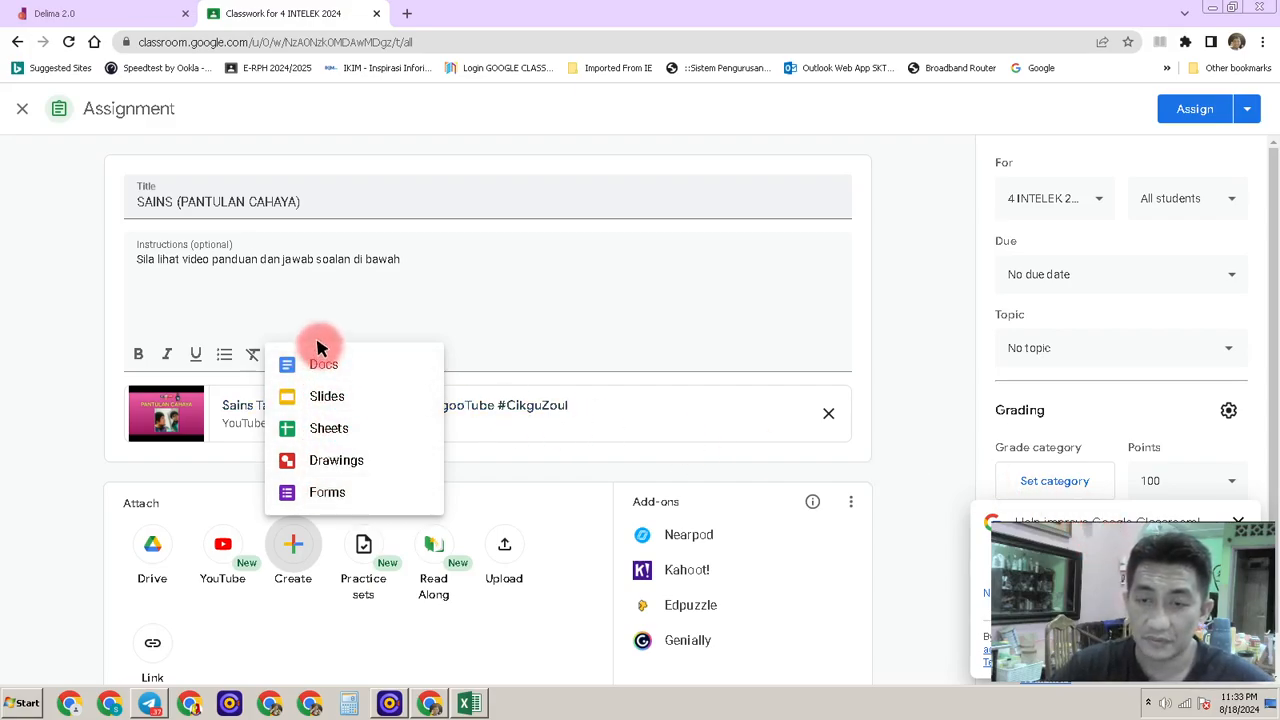
click(325, 490)
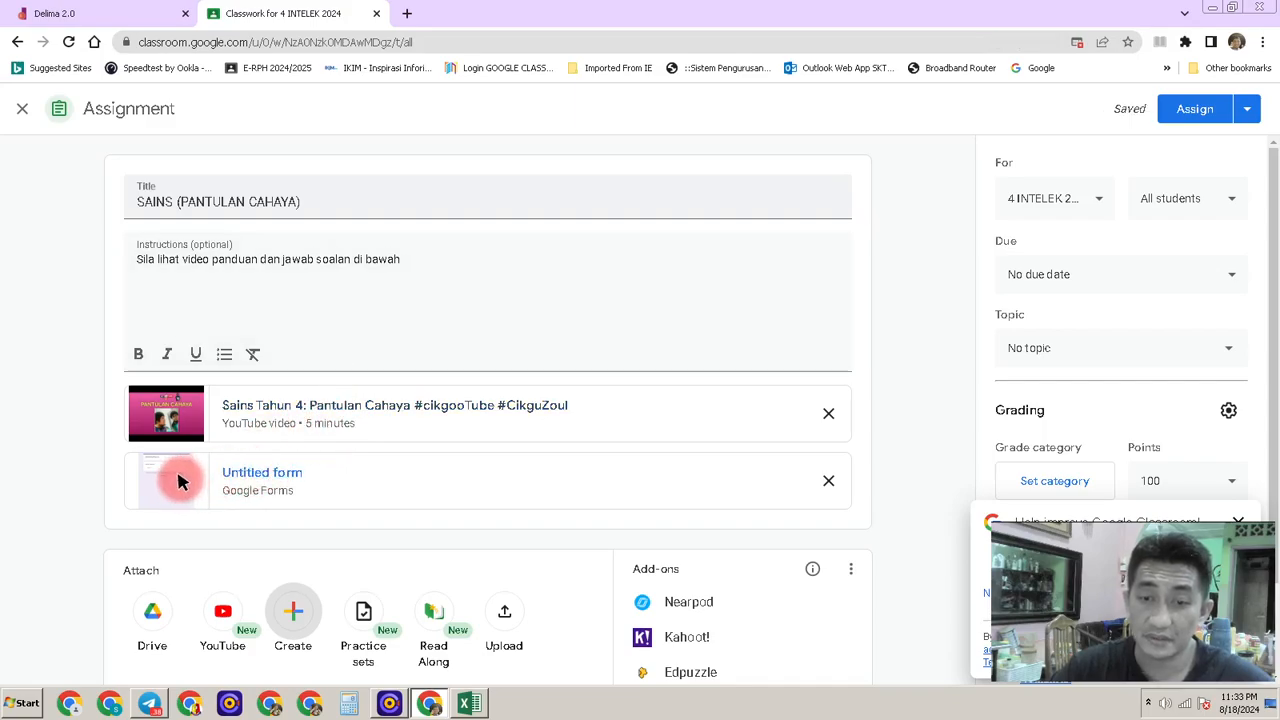
click(249, 472)
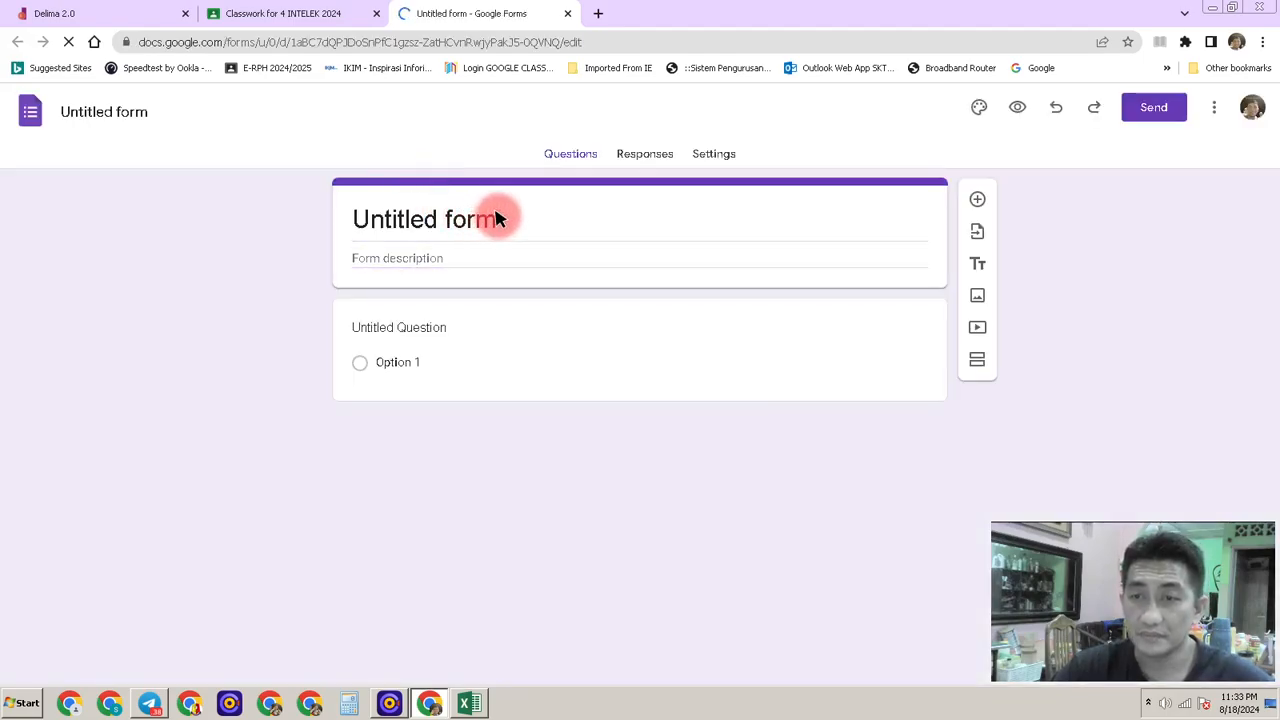
Step: Title the form PANTULAN CAHAYA
click(515, 215)
drag(523, 214, 352, 200)
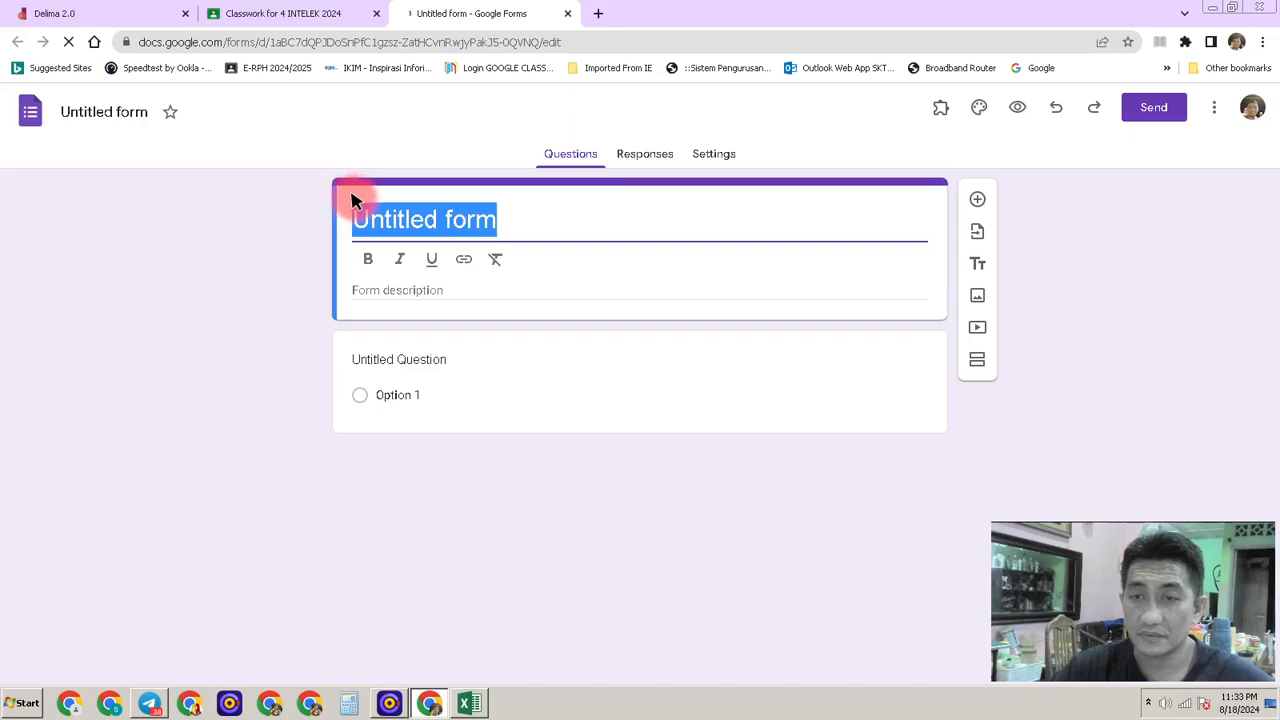
text(PANTULAN CAHAYA)
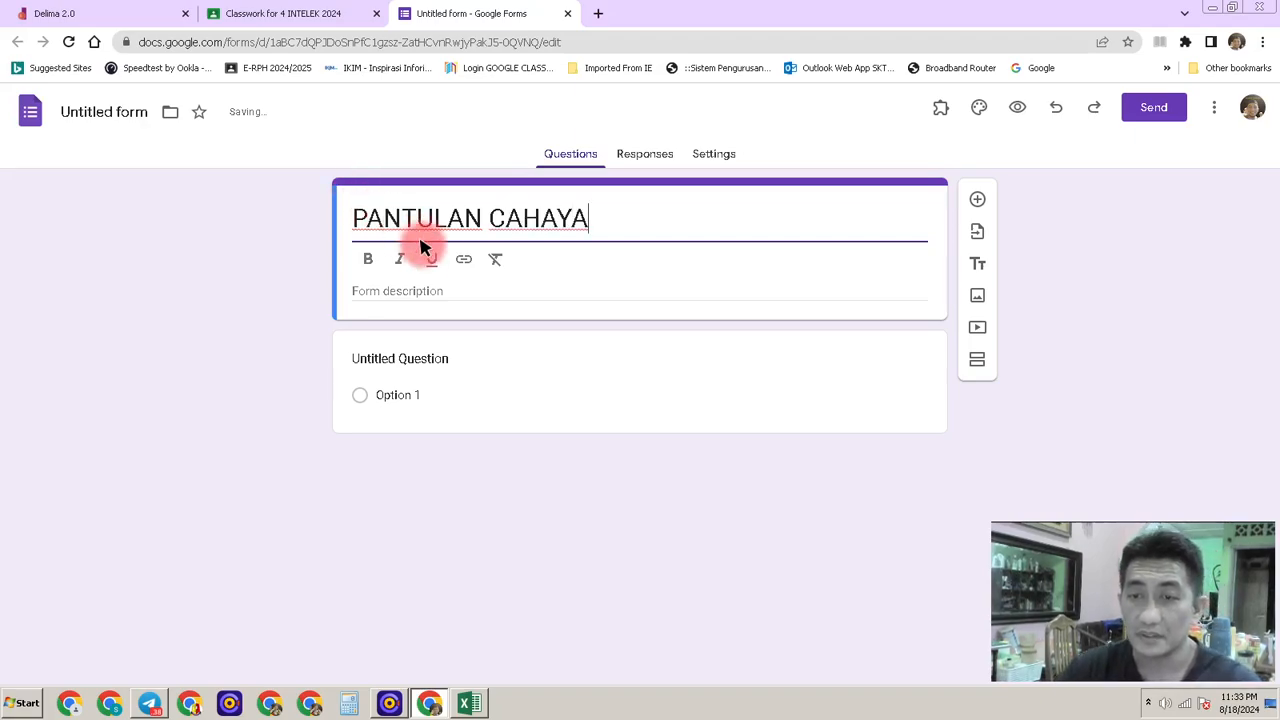
Step: Write the first question as "Berikan maksud pantulan cahaya?" and keep its type as Multiple choice
click(434, 358)
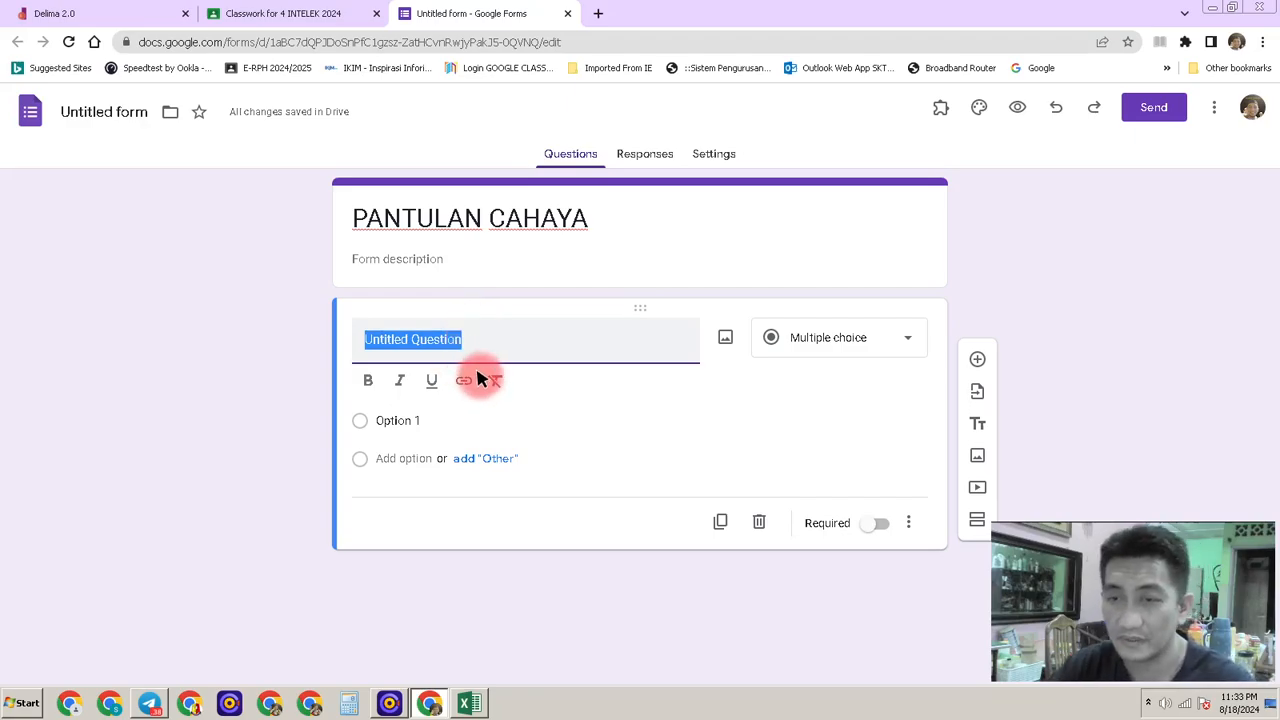
click(506, 278)
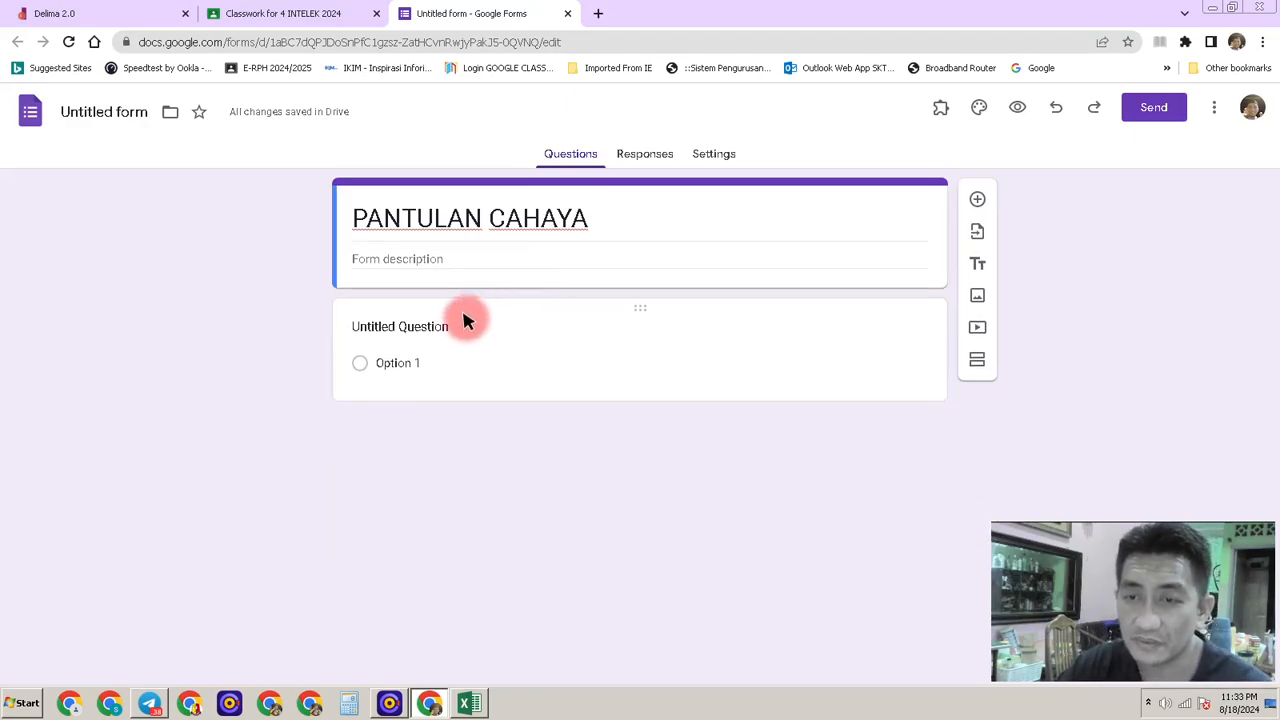
click(438, 323)
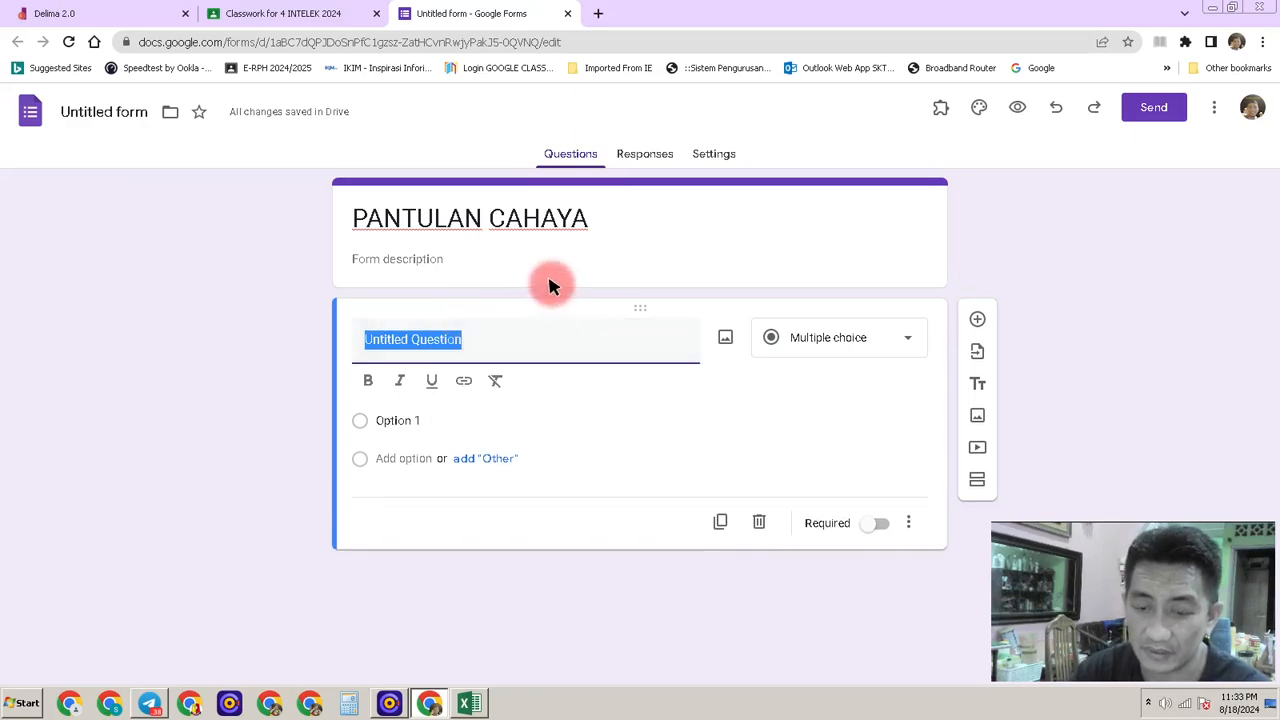
text(b)
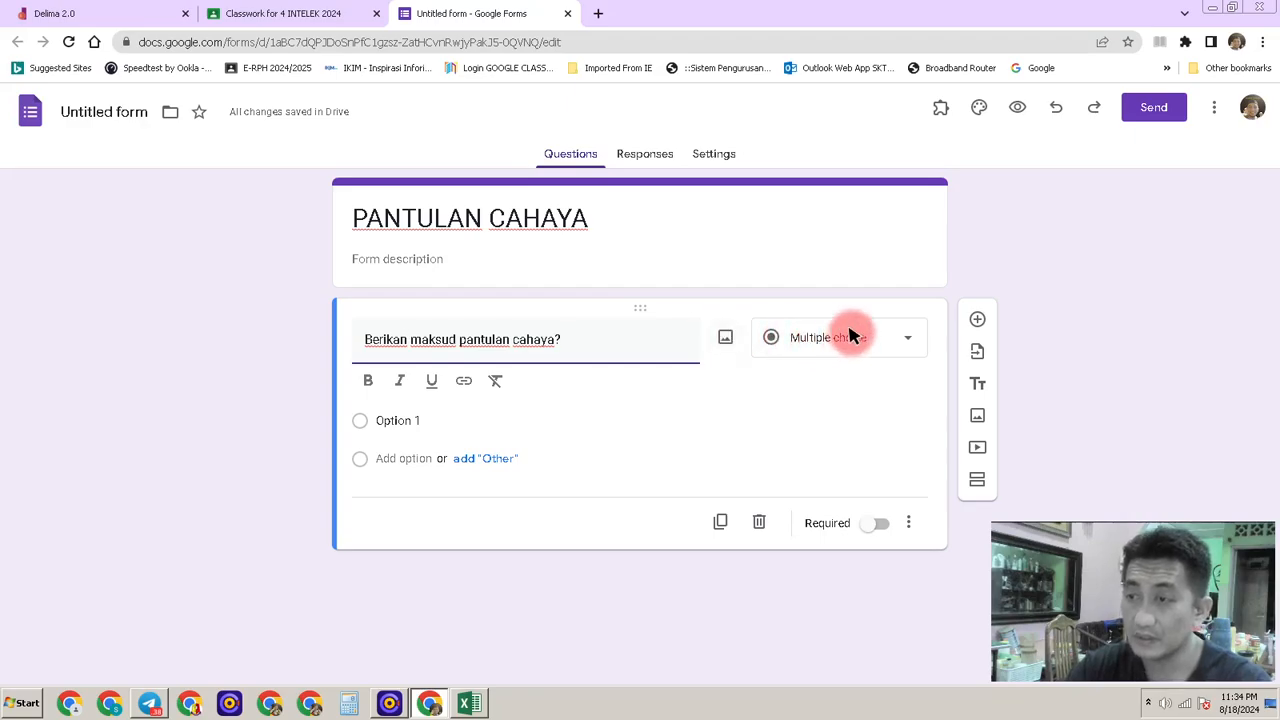
click(901, 340)
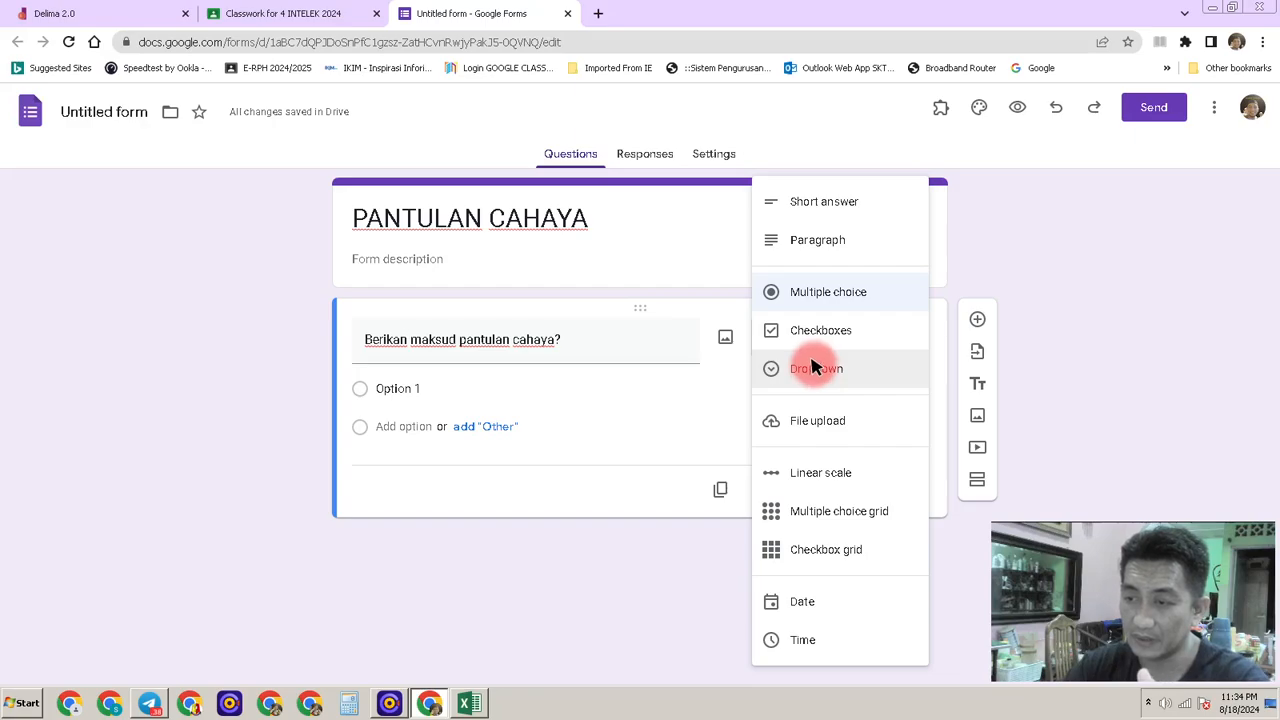
click(837, 292)
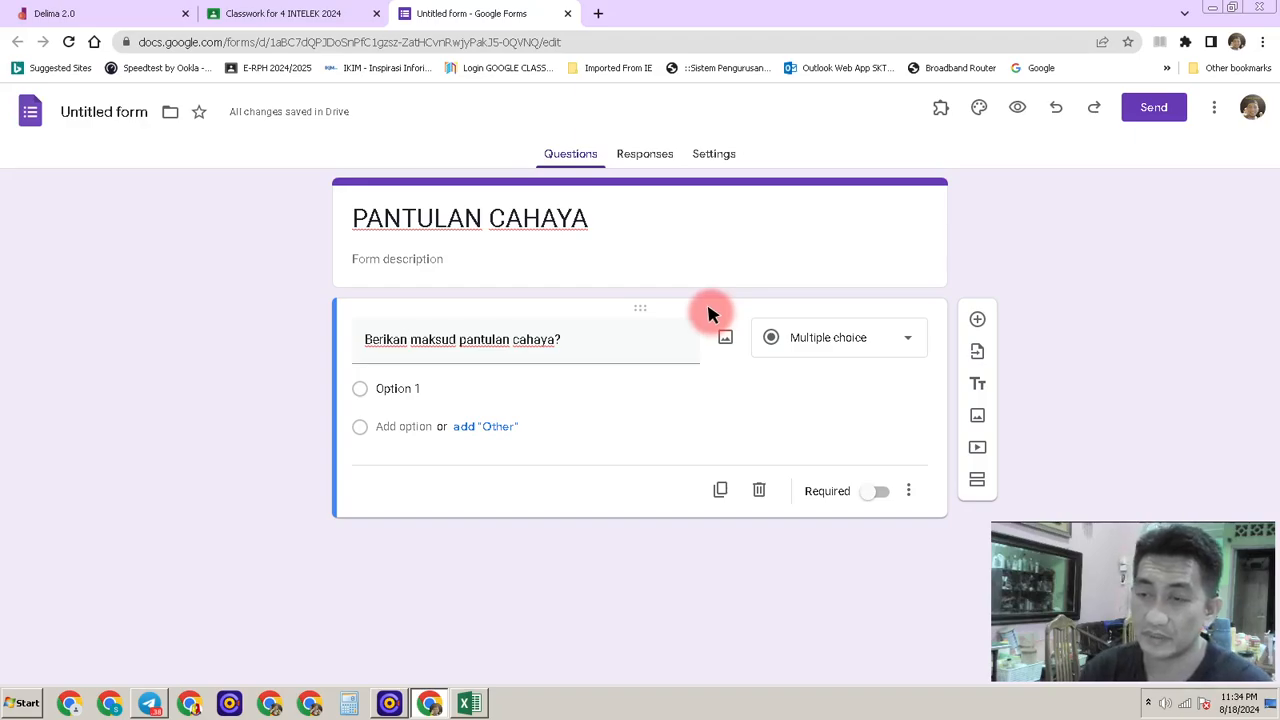
Step: Give the first question four answer options: a, b, c and d
click(423, 390)
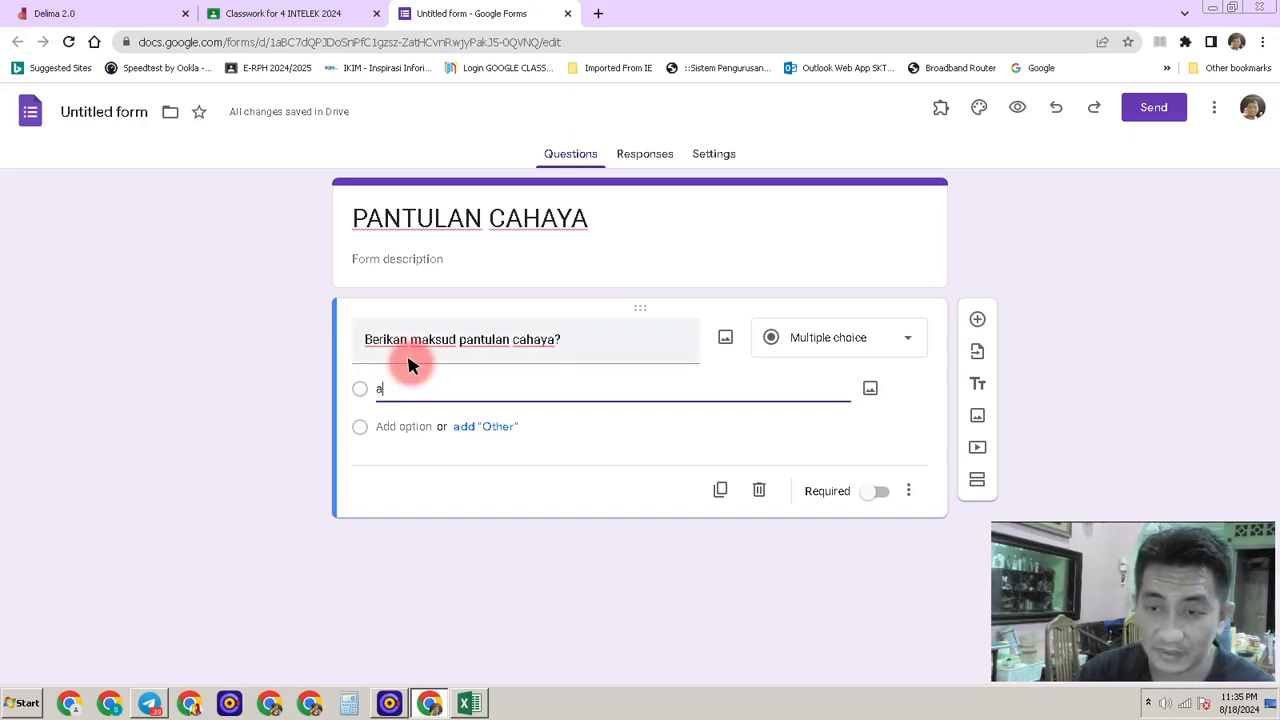
click(412, 426)
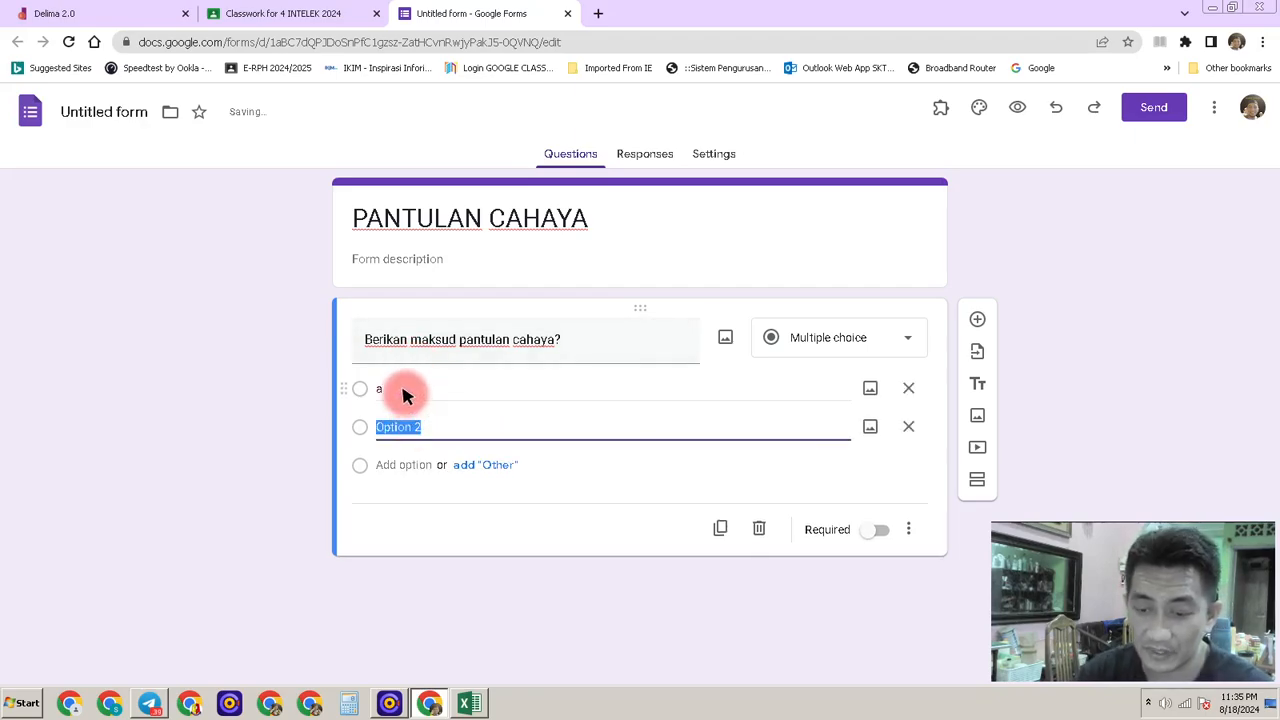
text(b)
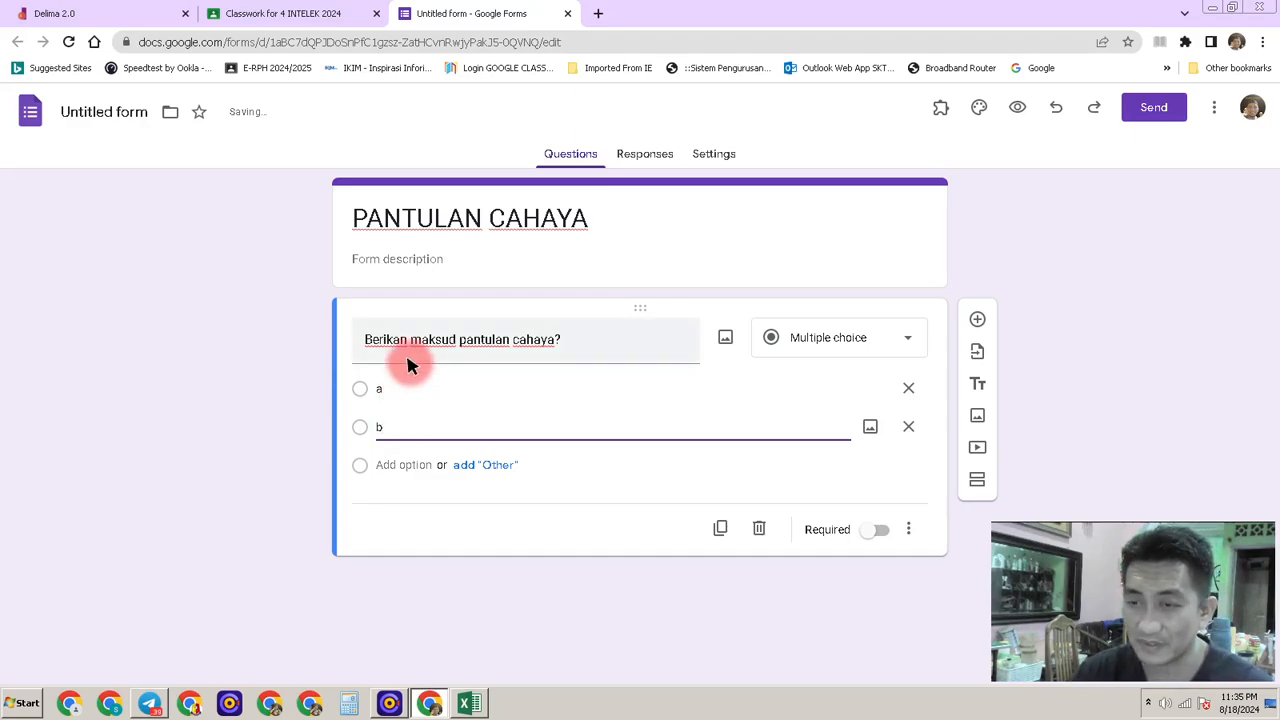
click(396, 464)
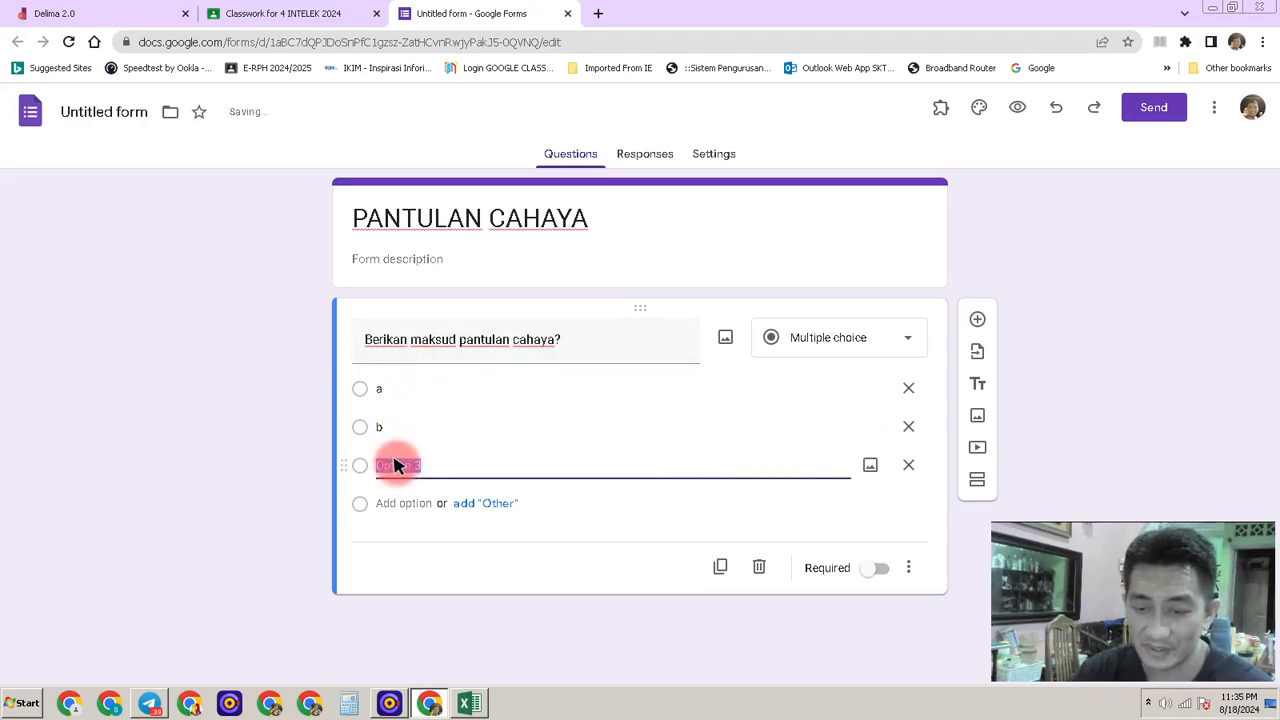
text(c)
click(398, 502)
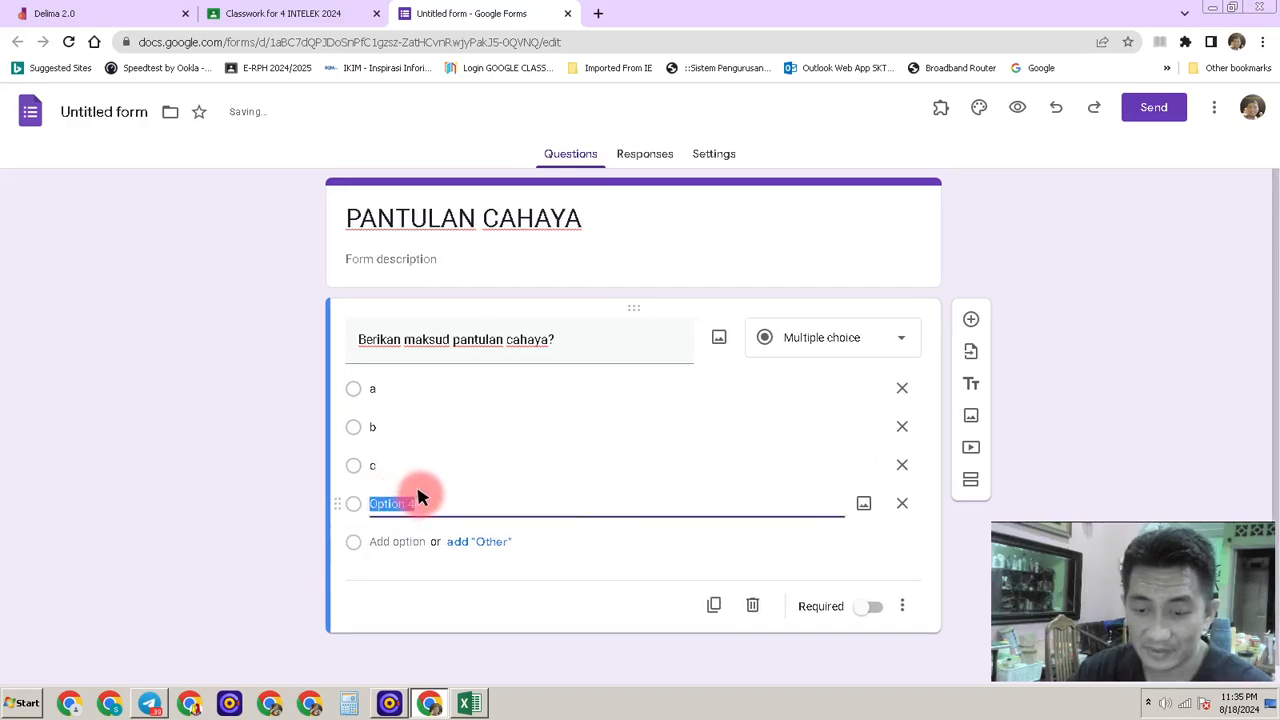
text(d)
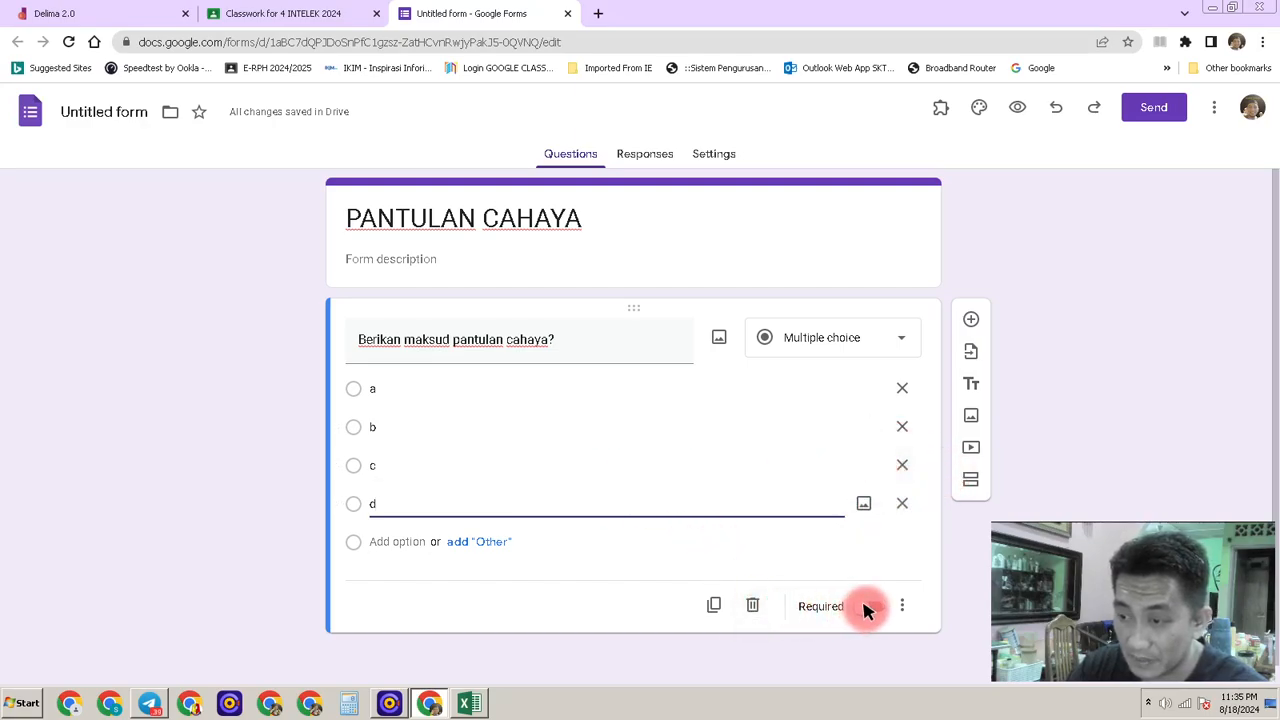
click(350, 390)
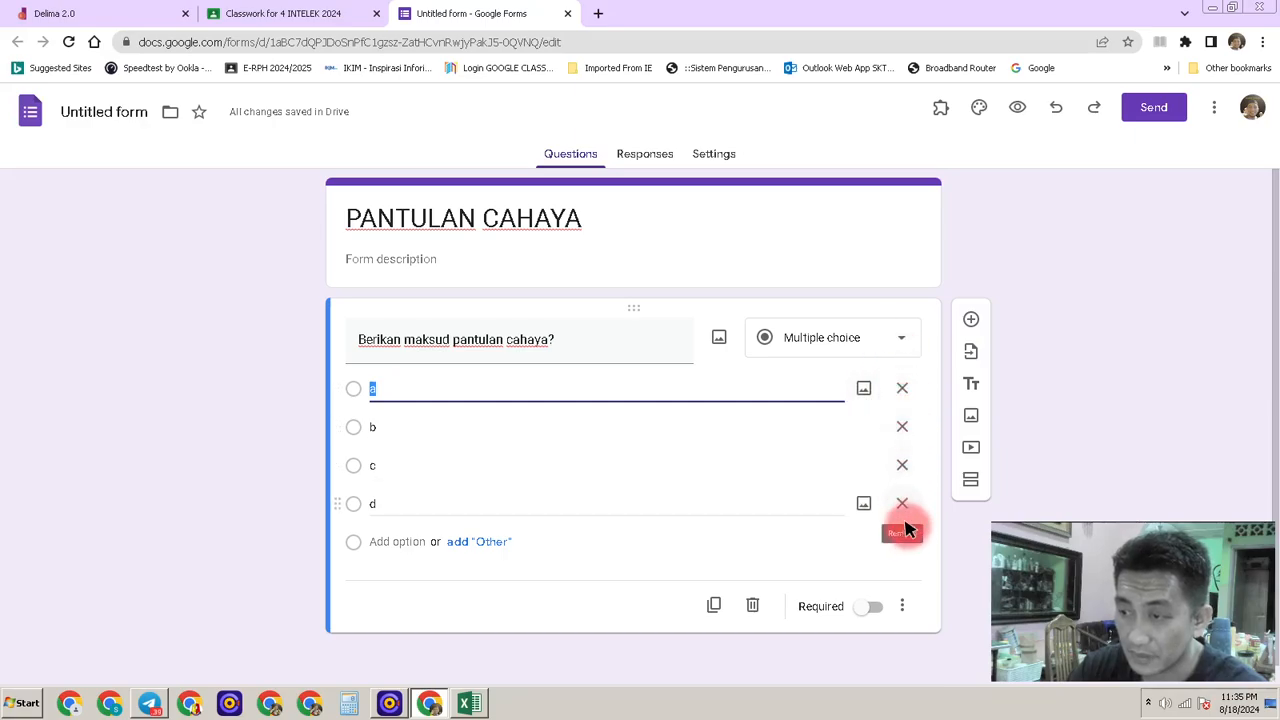
click(903, 607)
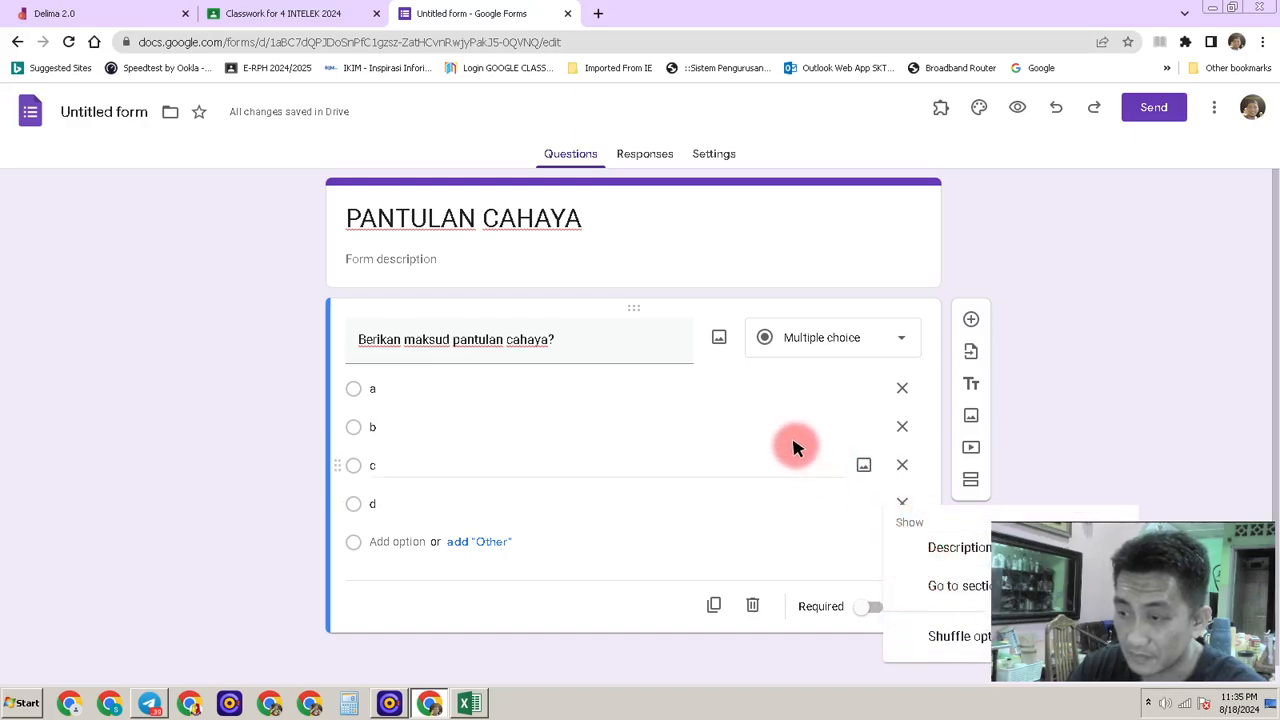
click(428, 572)
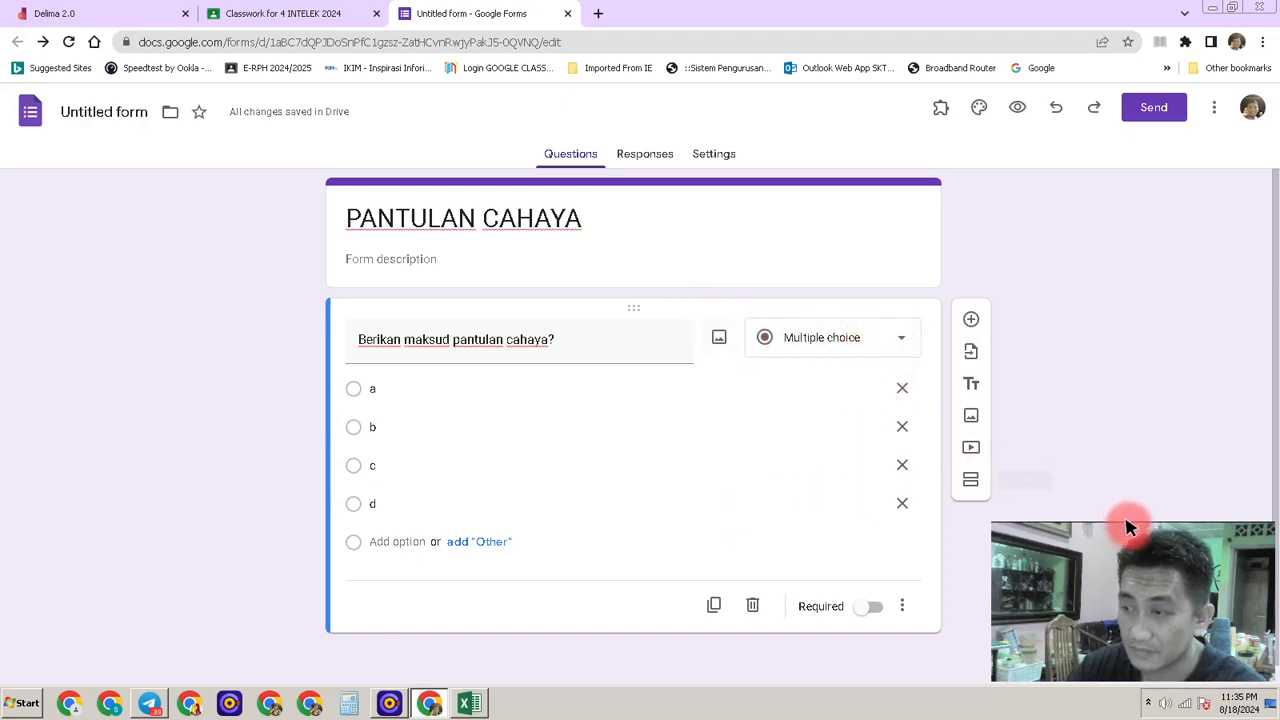
drag(1128, 528, 1150, 400)
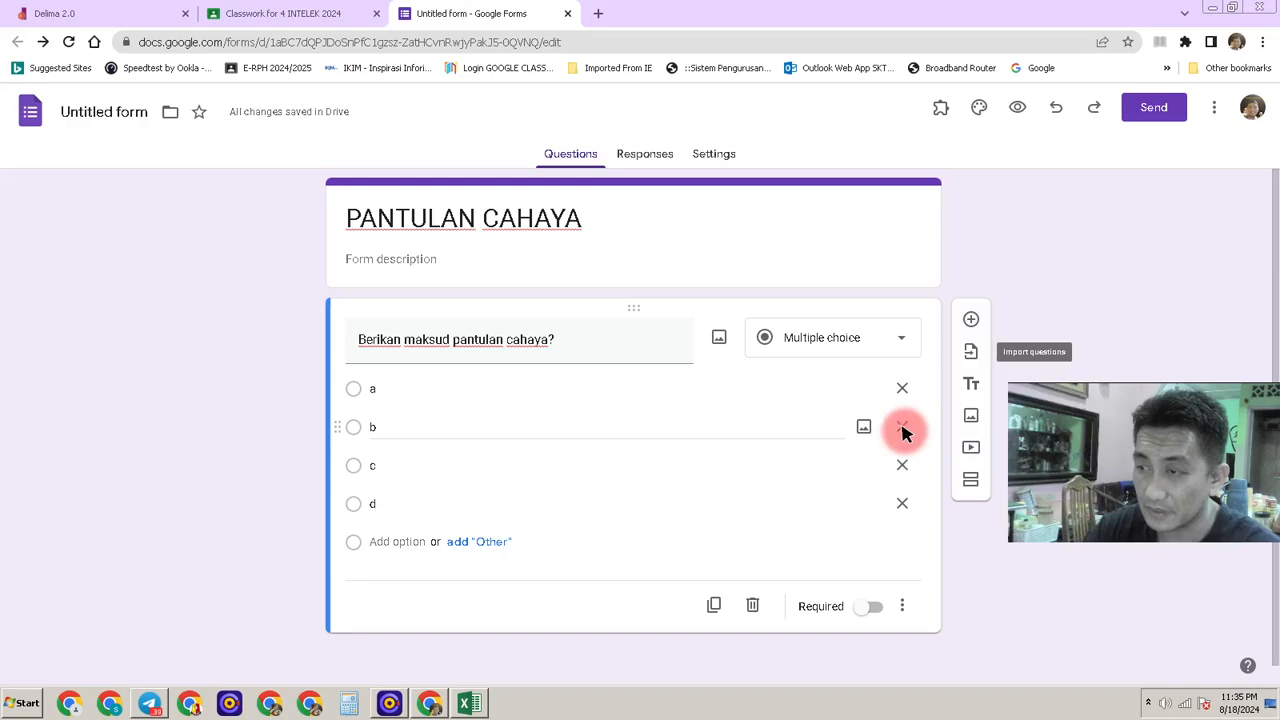
Step: Make the light reflection question required and add a blank second question below it
click(873, 605)
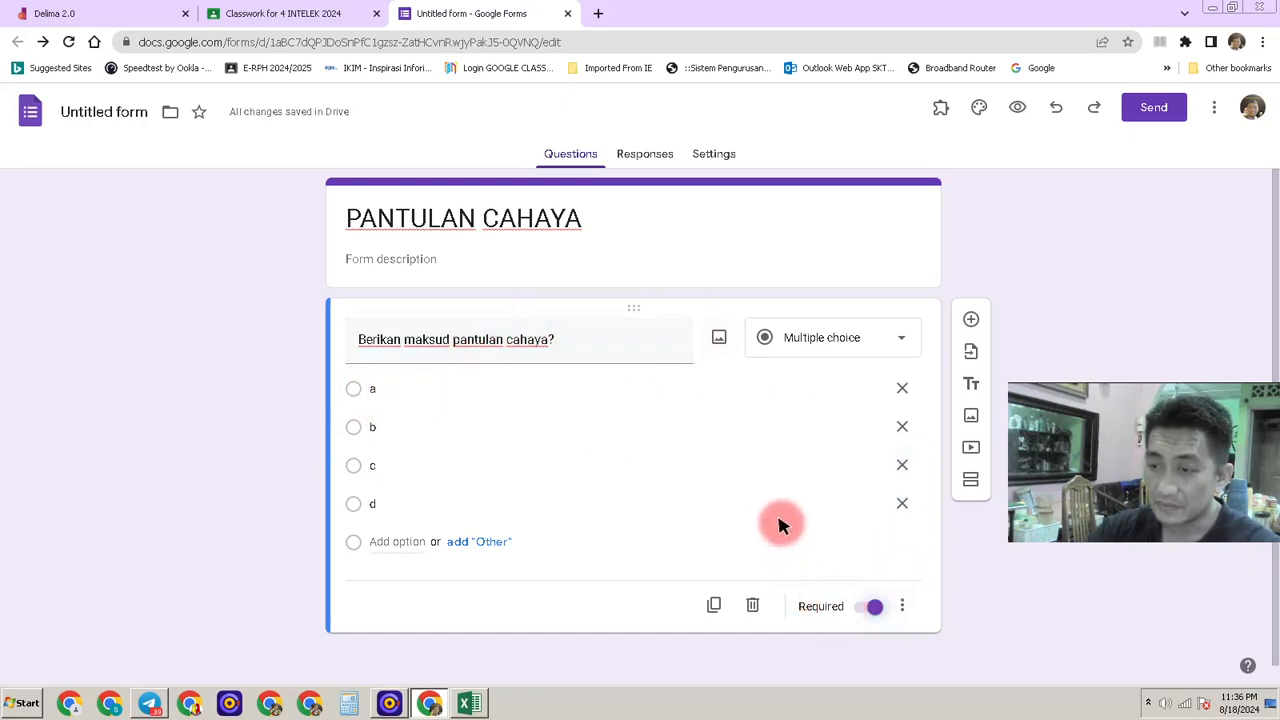
scroll(779, 522, down, 1)
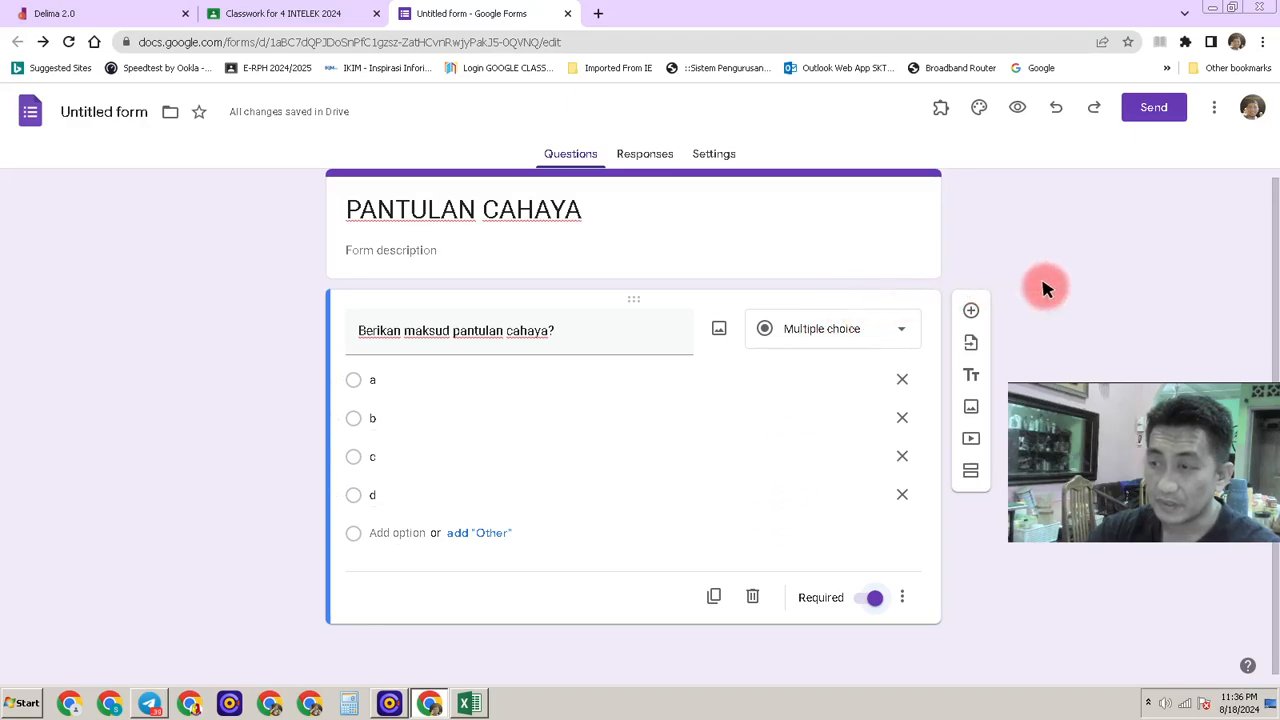
click(354, 415)
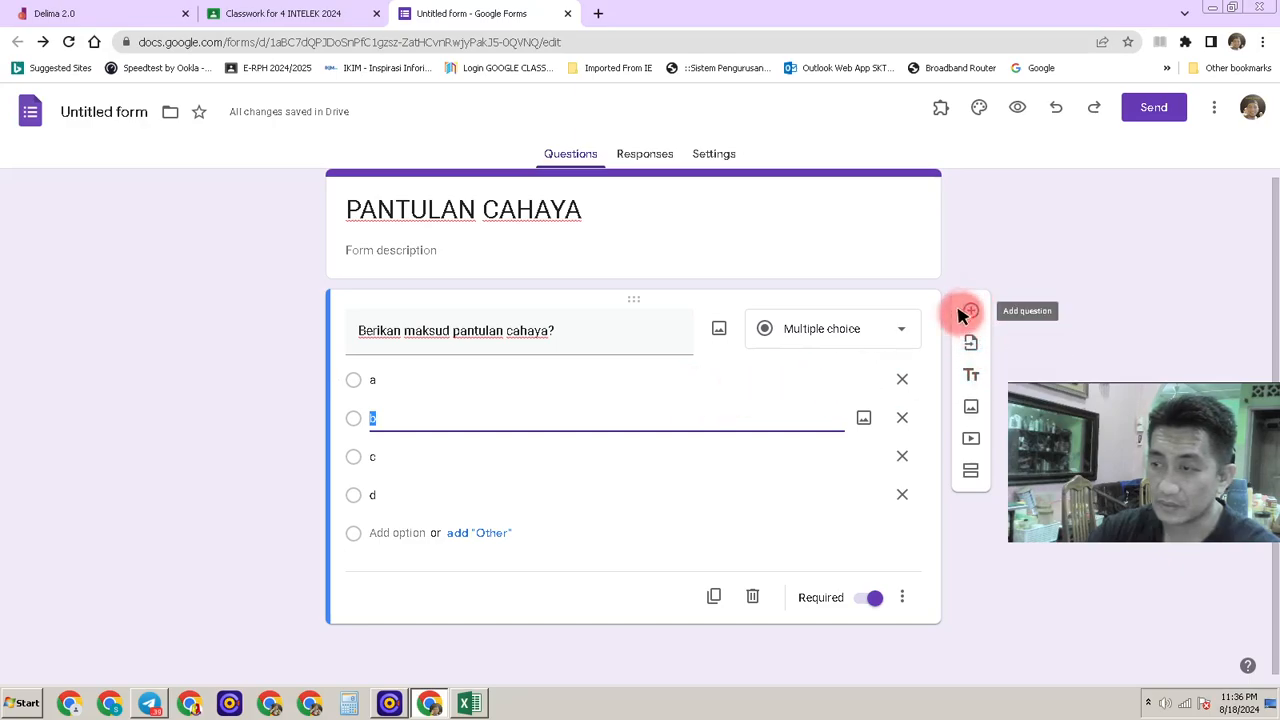
click(484, 558)
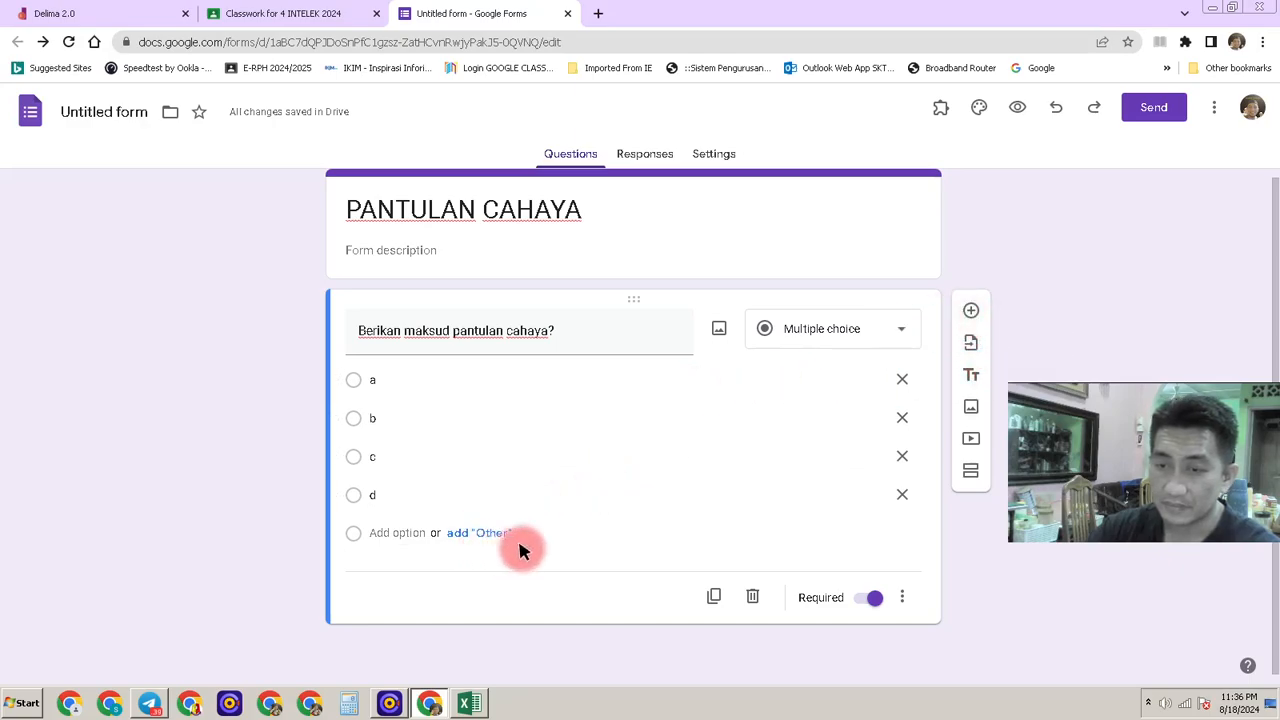
click(968, 313)
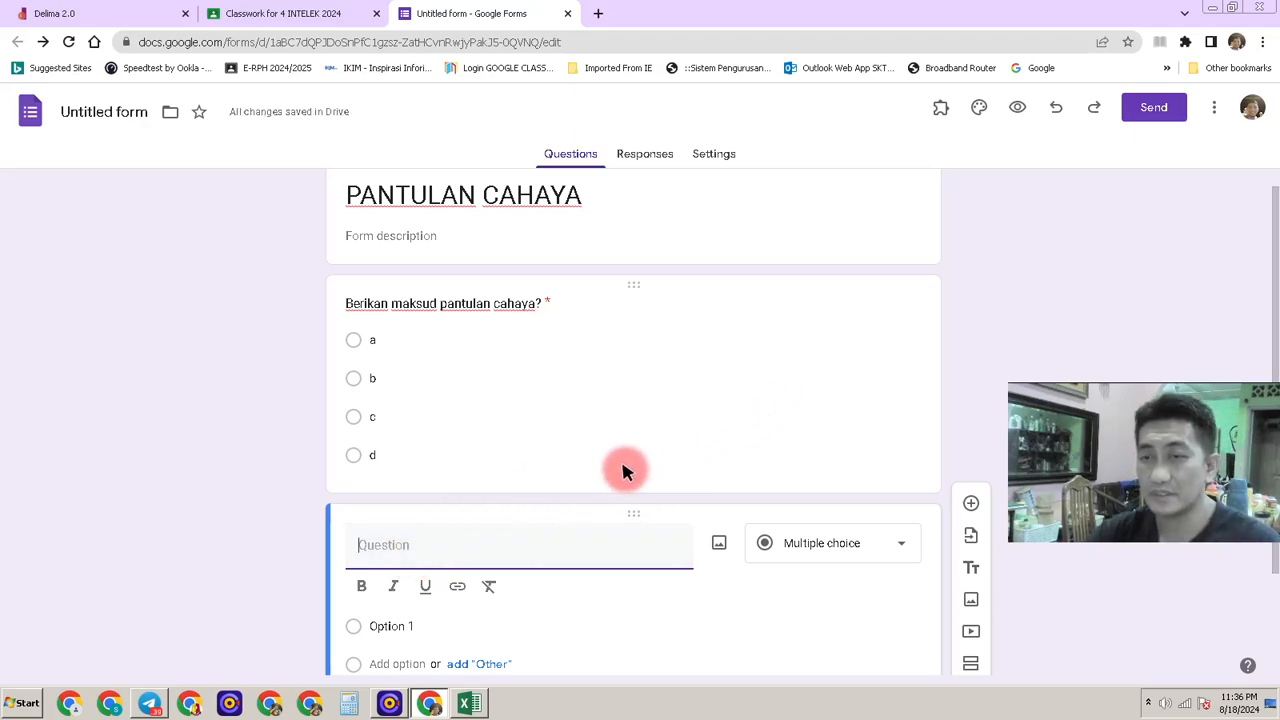
scroll(514, 337, up, 1)
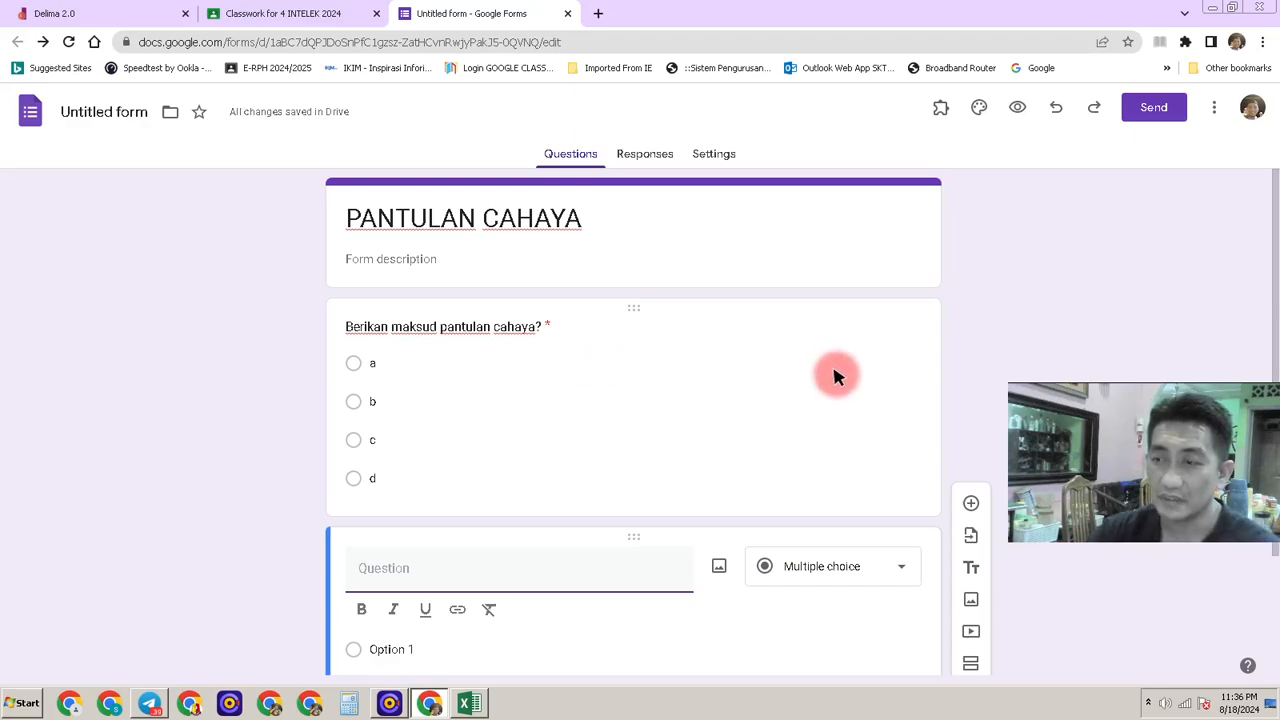
Step: Look through the first question's answer options and its additional settings for description, section branching and option order
click(474, 405)
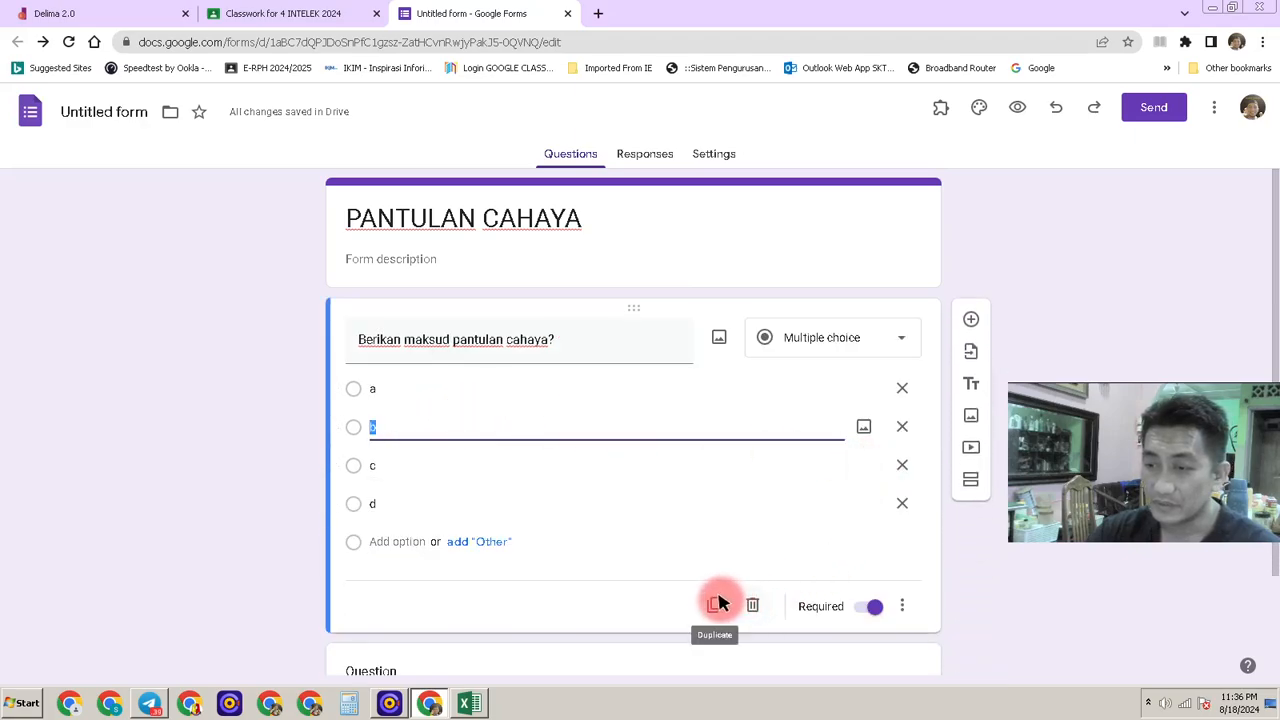
click(880, 607)
click(901, 606)
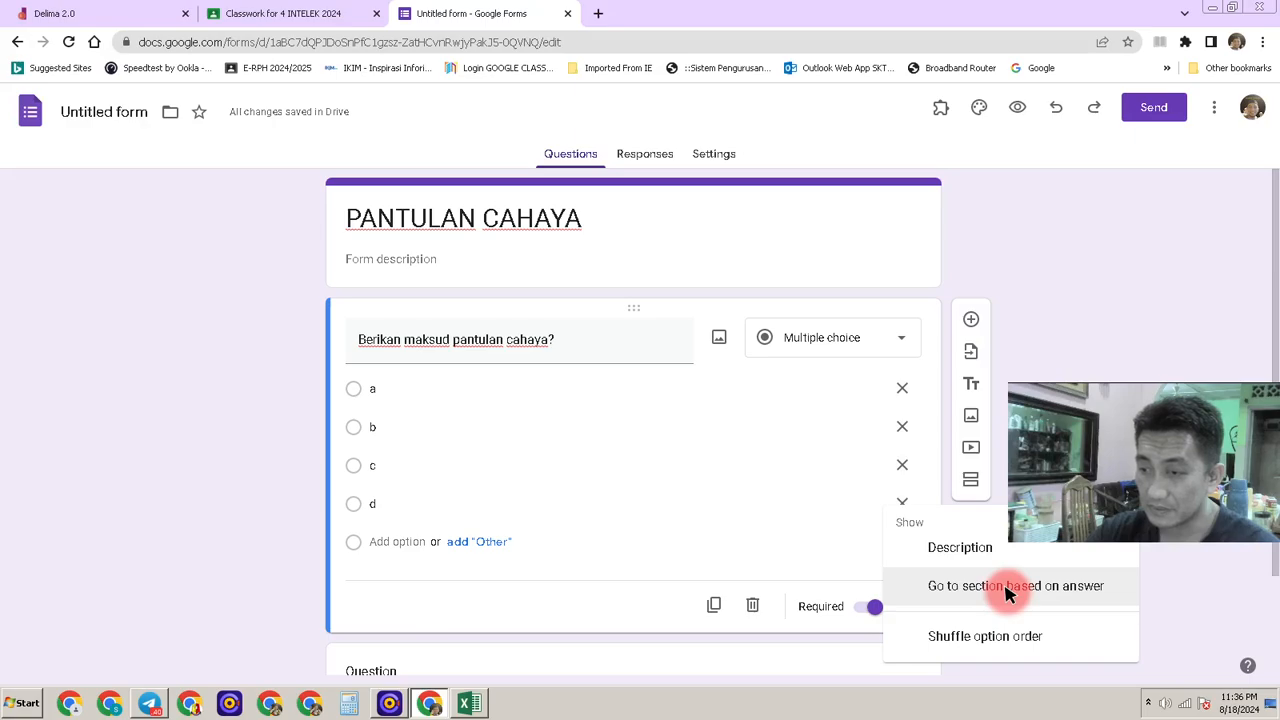
click(609, 392)
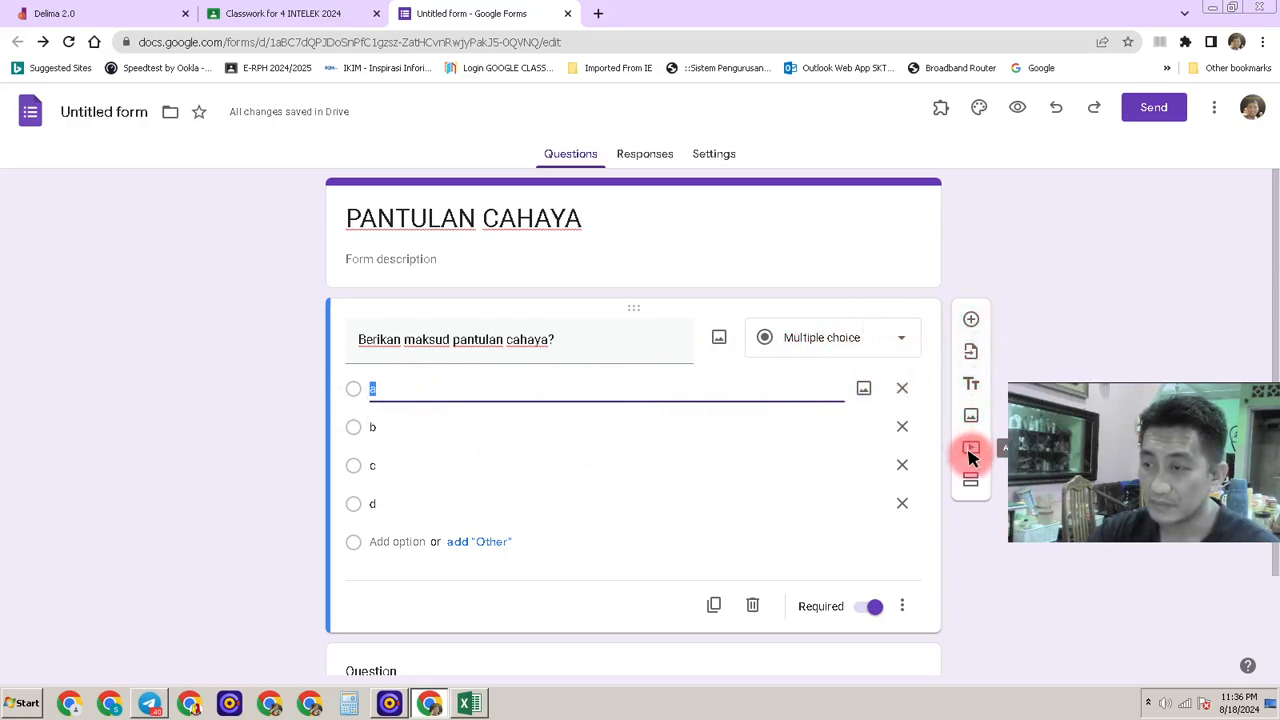
drag(1095, 395, 1114, 288)
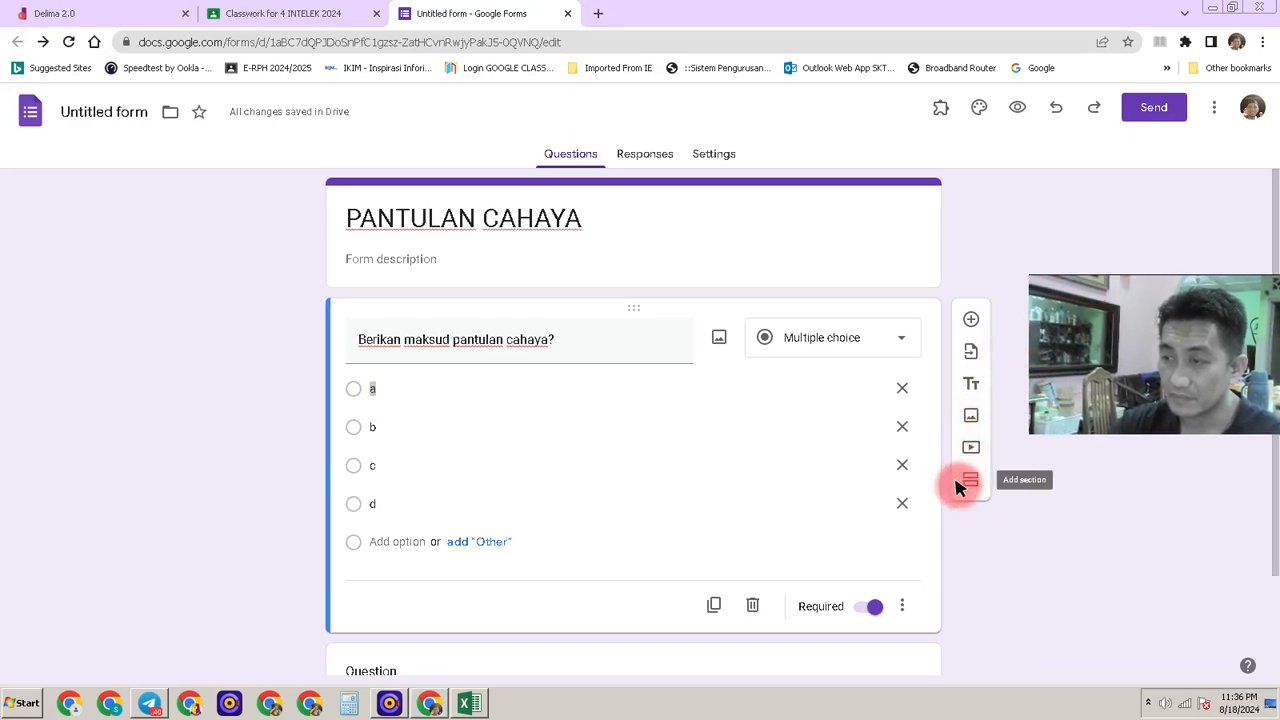
click(366, 388)
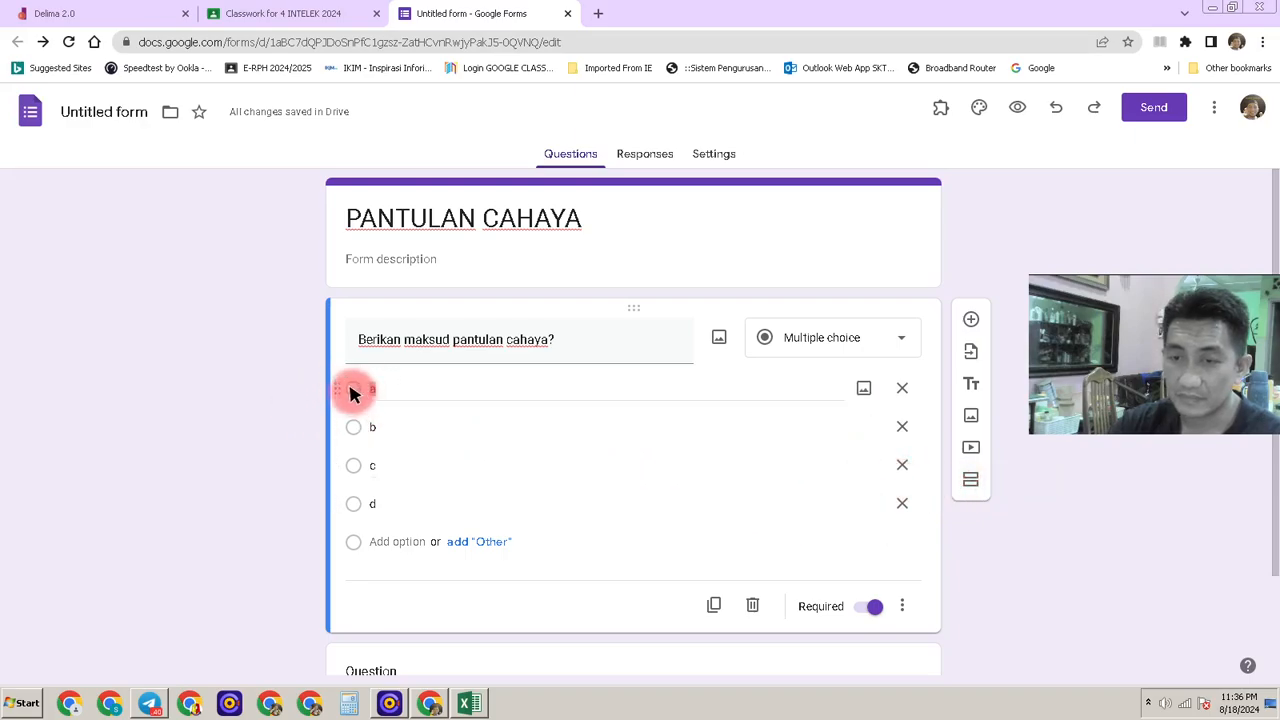
click(368, 463)
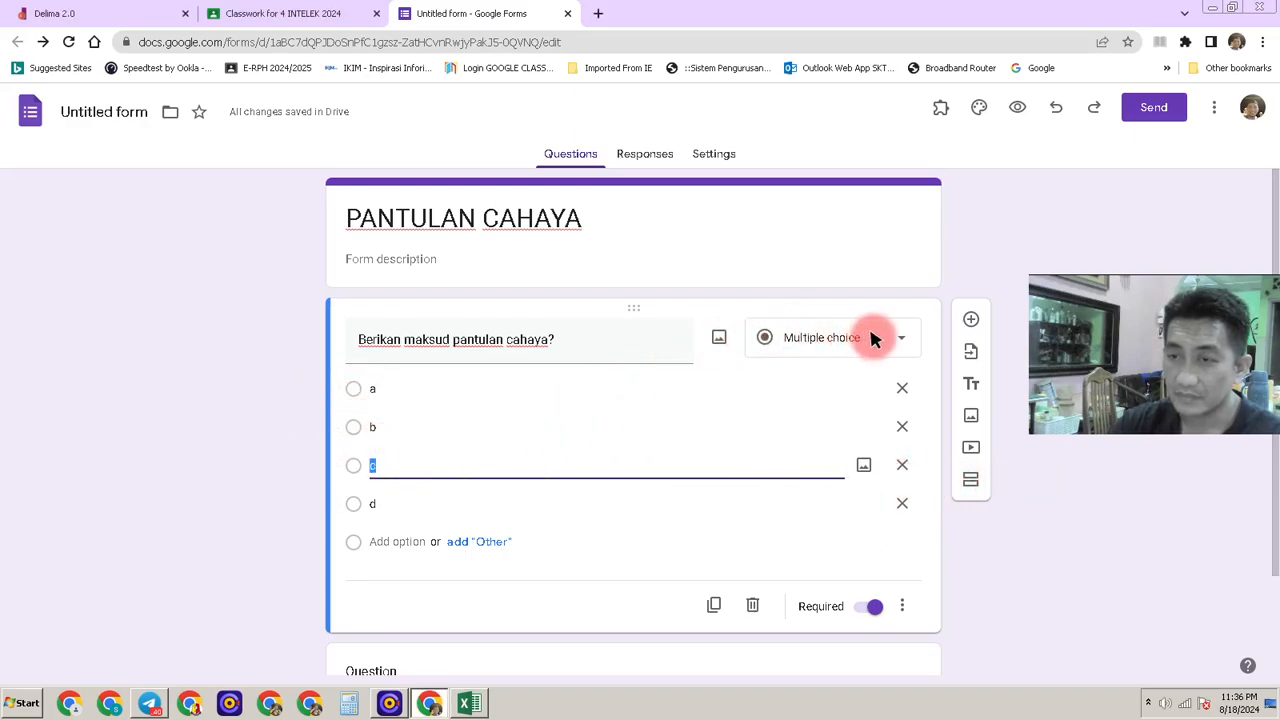
Step: Show a description field on the first question and enable going to a section based on the answer
scroll(630, 468, down, 2)
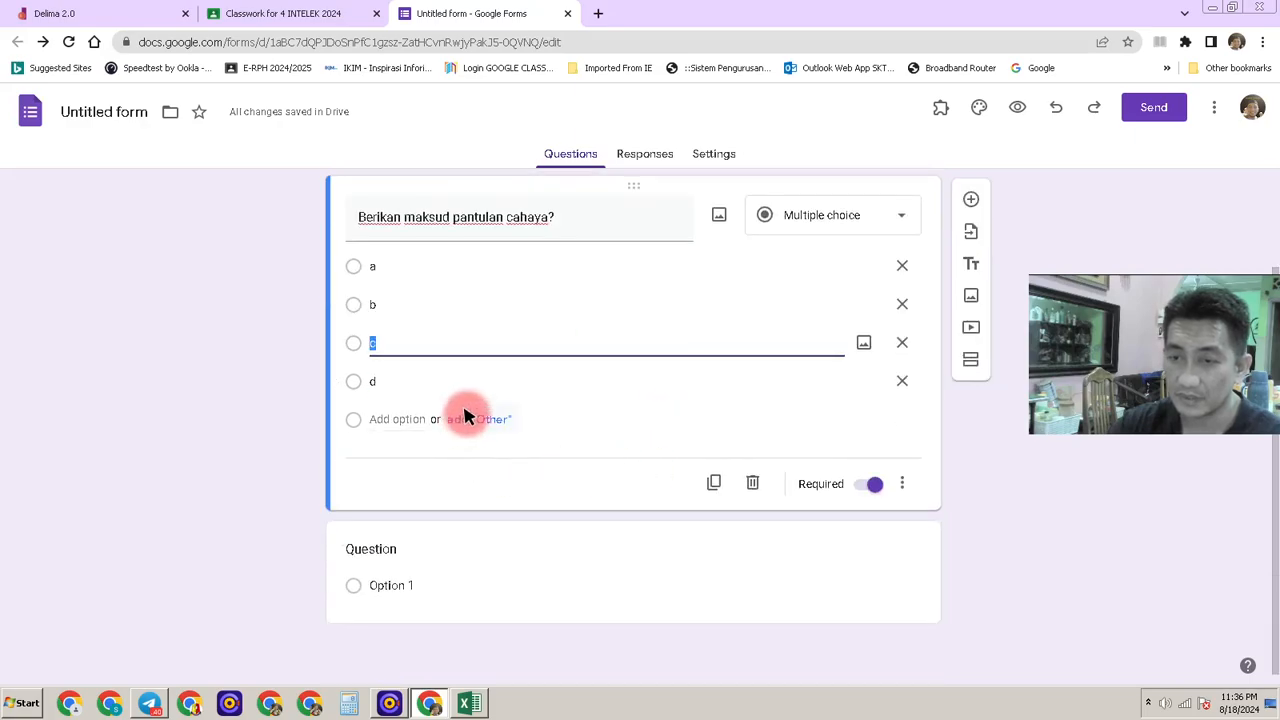
click(912, 484)
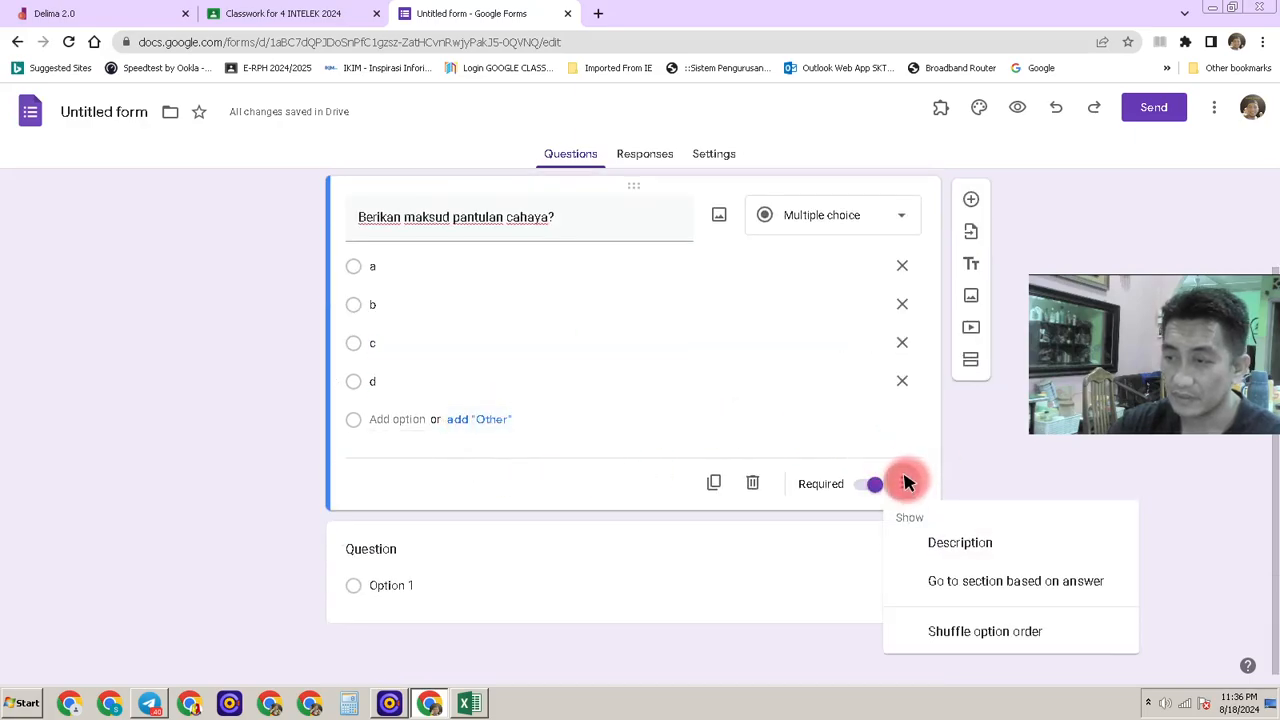
click(948, 541)
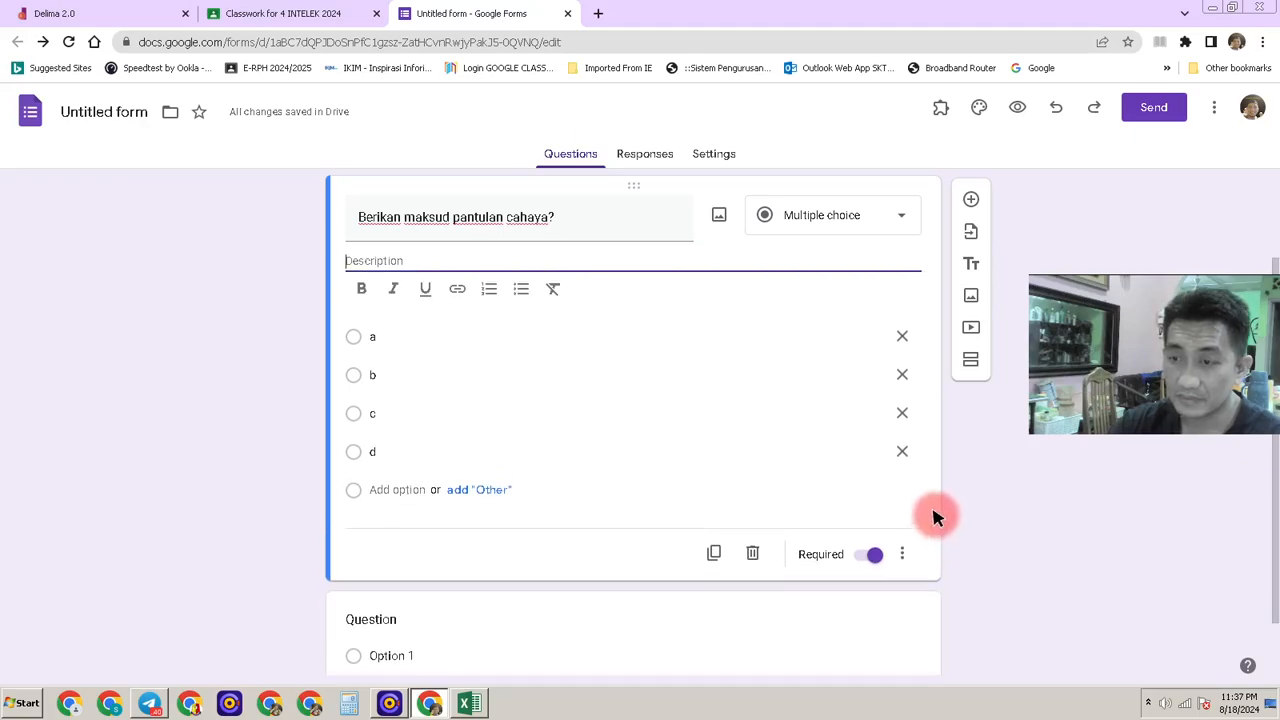
click(903, 554)
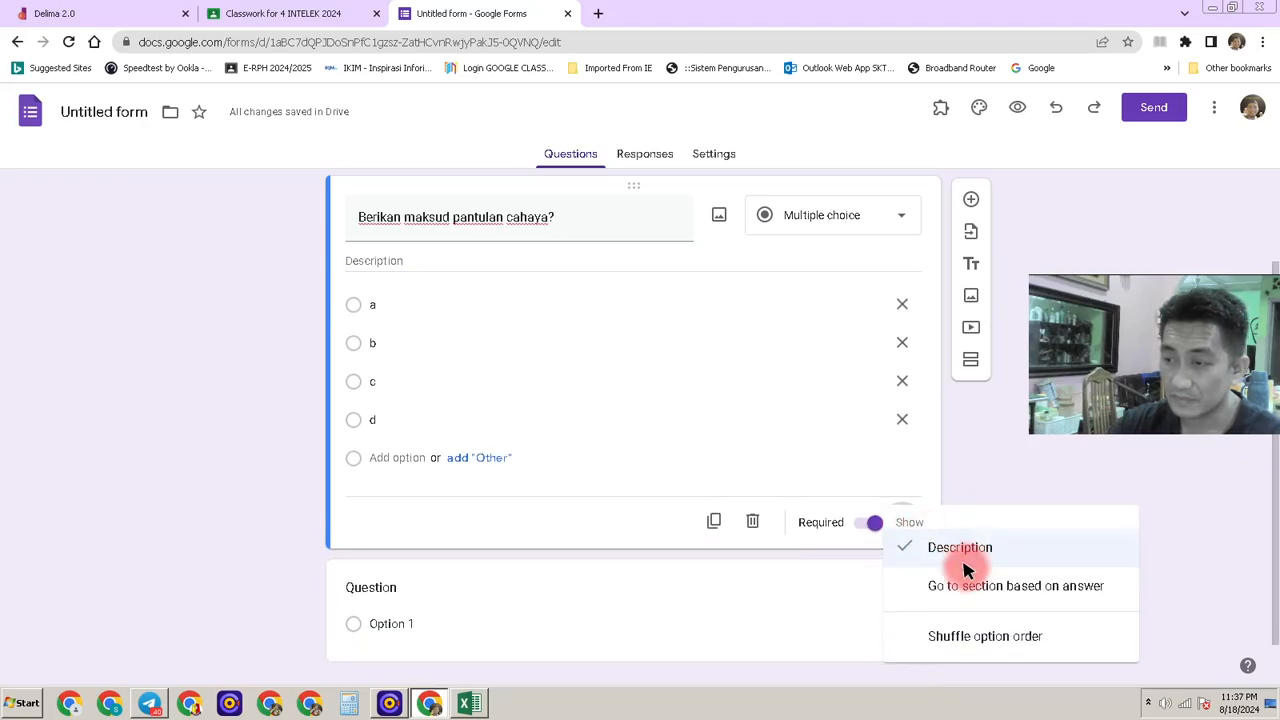
click(963, 585)
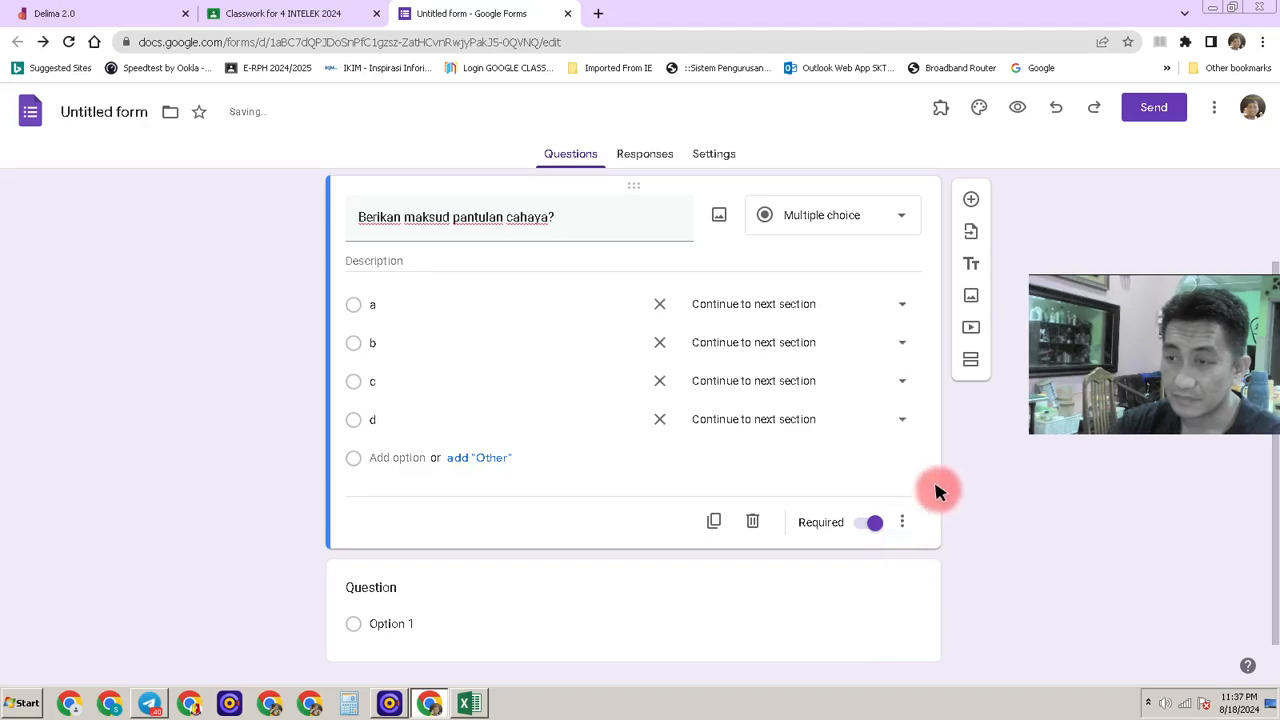
Step: Change the blank second question's type to Short answer
click(900, 381)
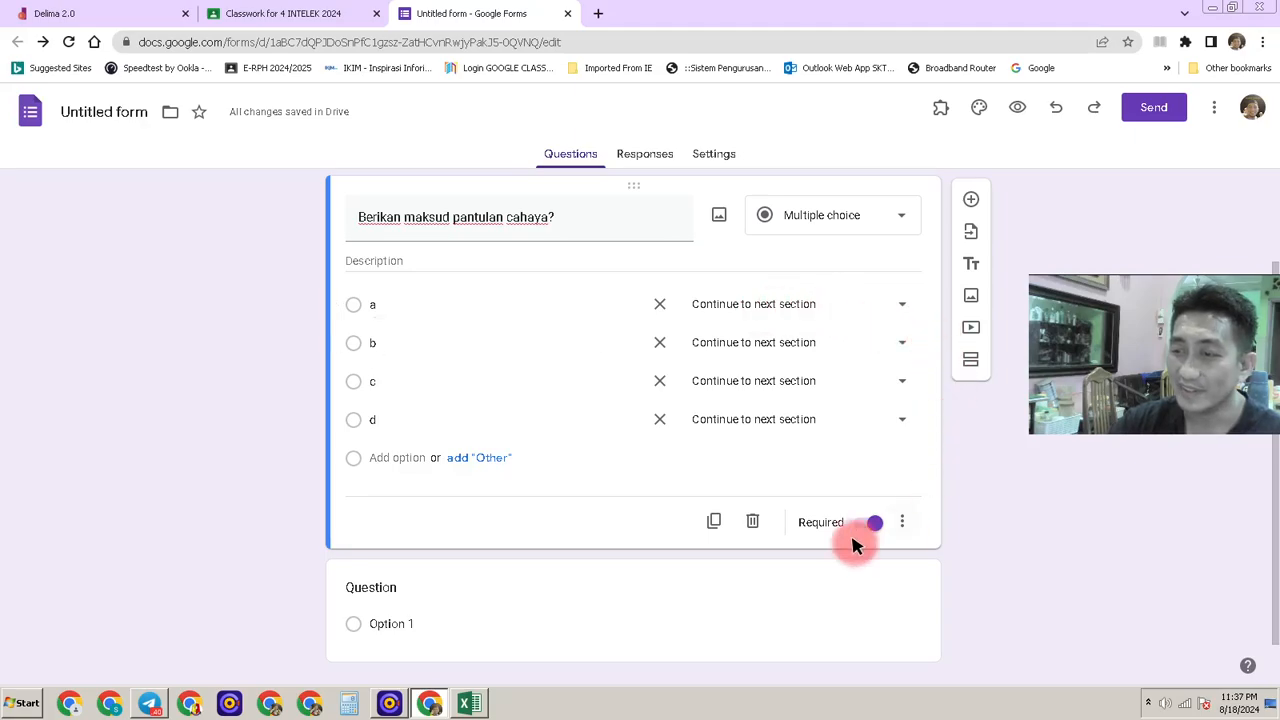
scroll(690, 535, down, 1)
click(453, 568)
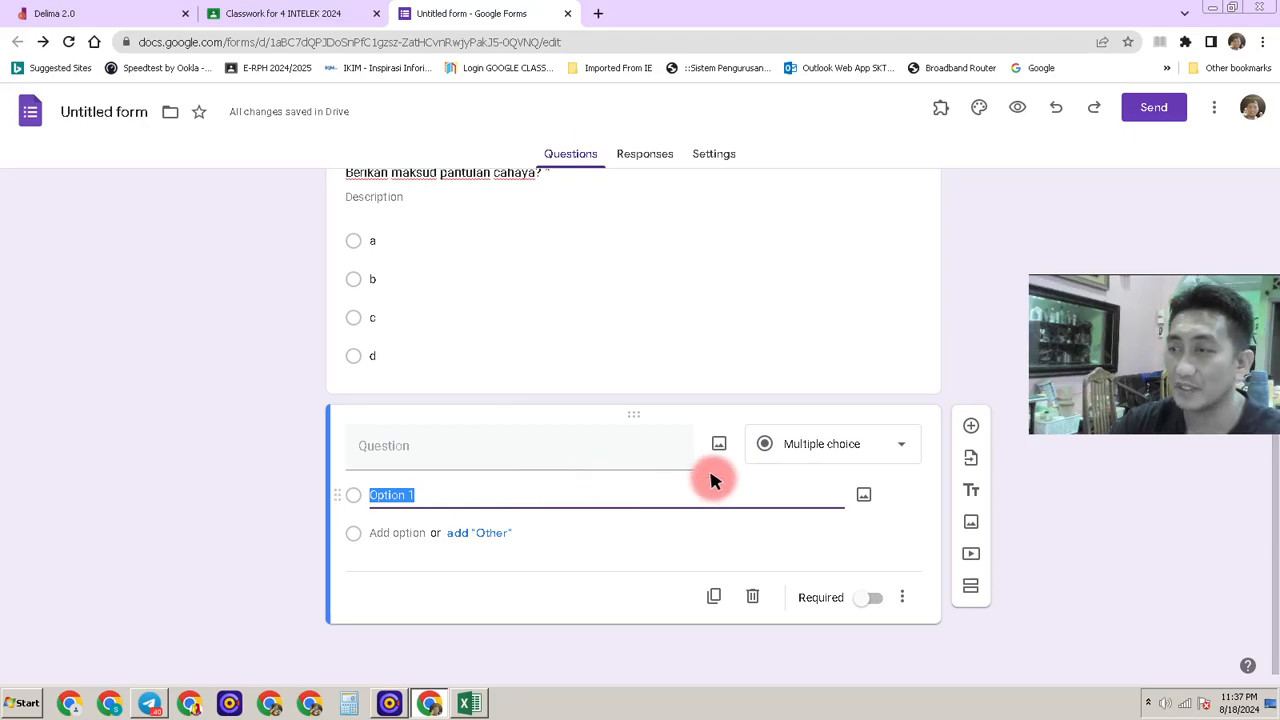
scroll(709, 480, up, 2)
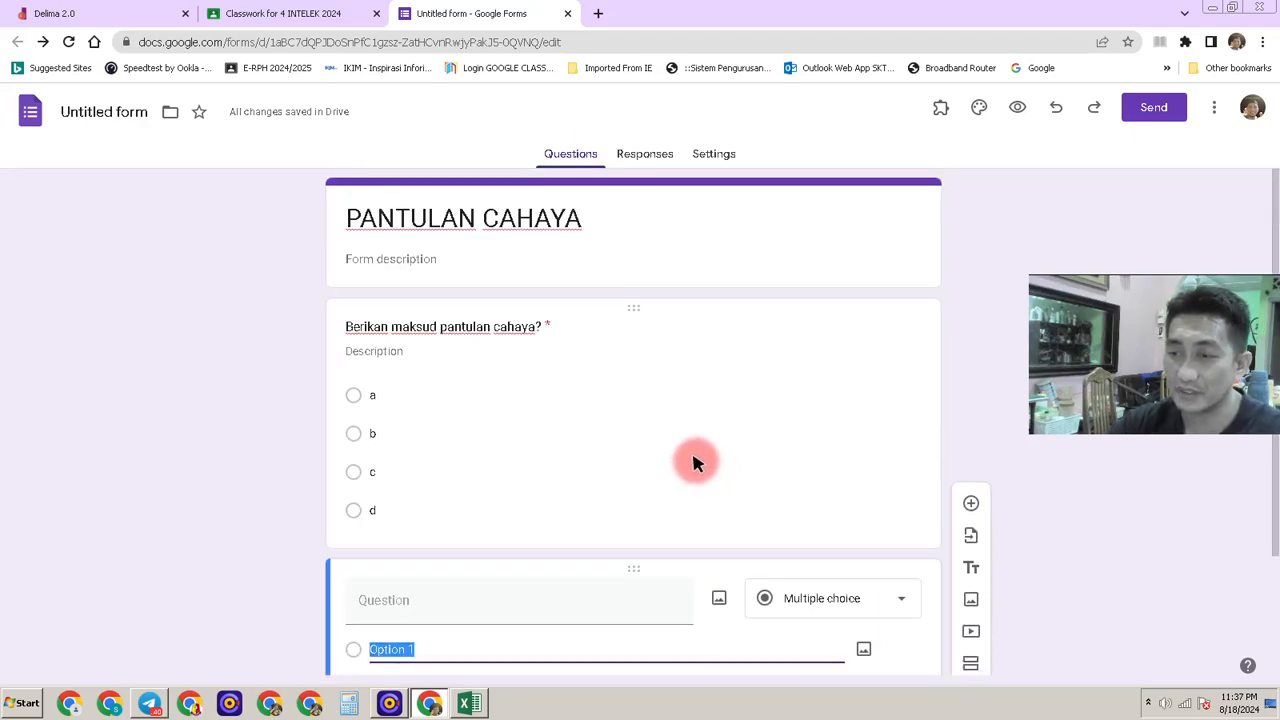
scroll(690, 474, down, 2)
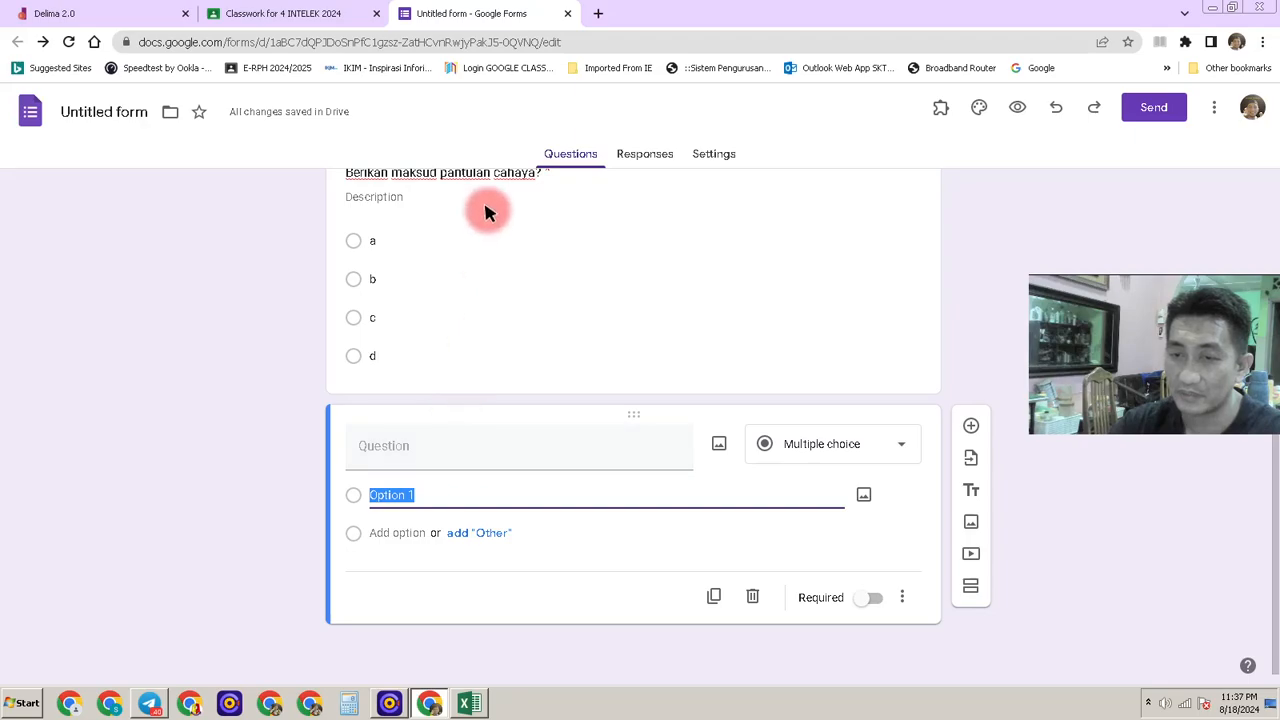
click(866, 441)
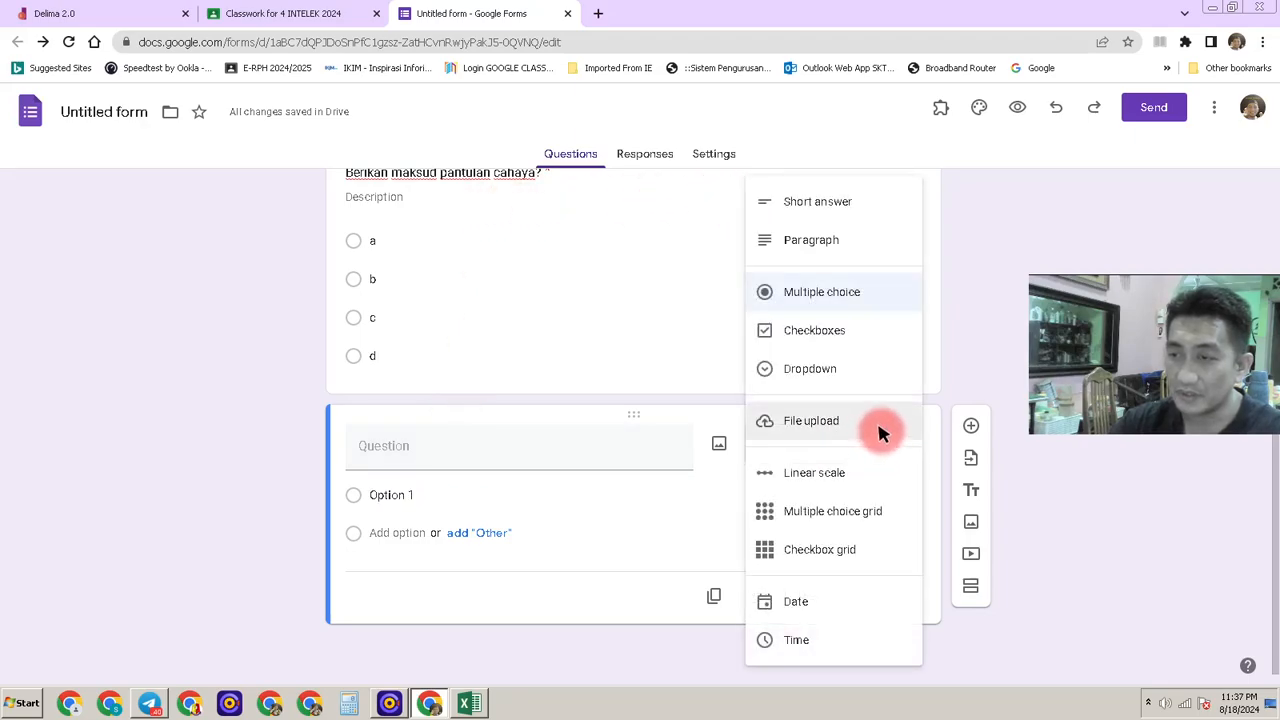
click(826, 204)
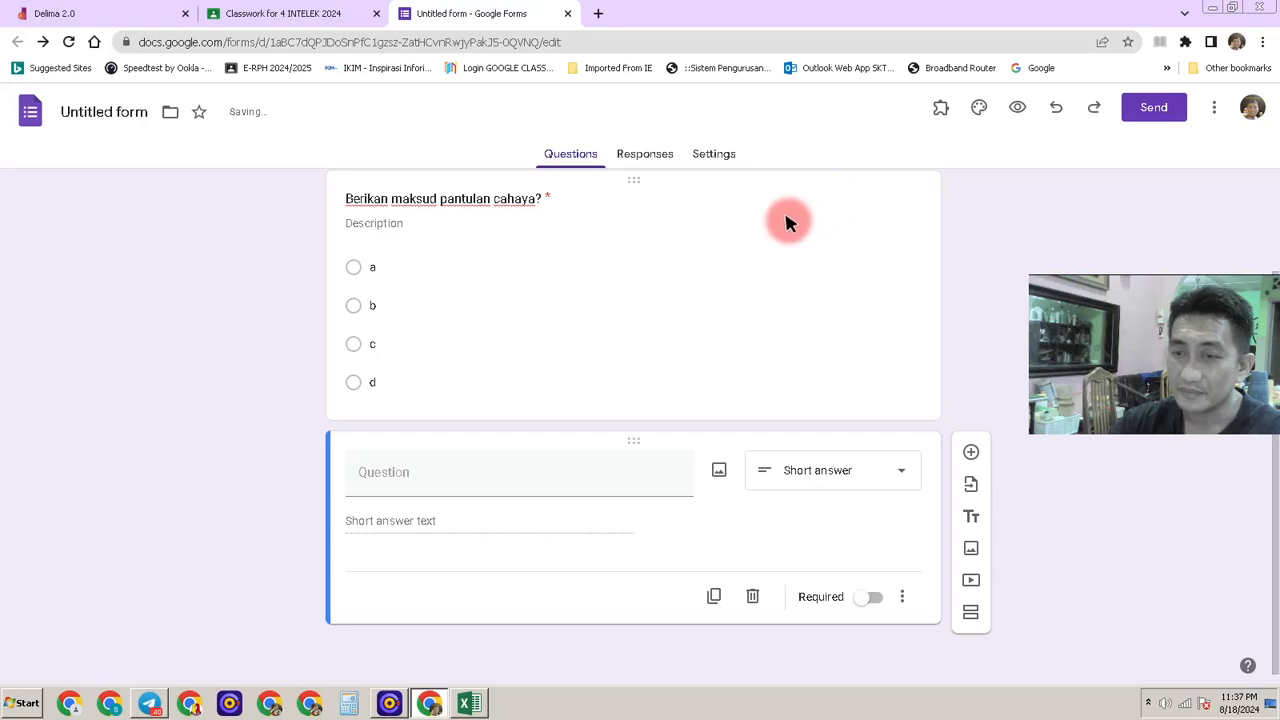
Step: Enter "terangkan dengan lengkap maksud pantulan cahaya?" as the second question and make it required
click(450, 475)
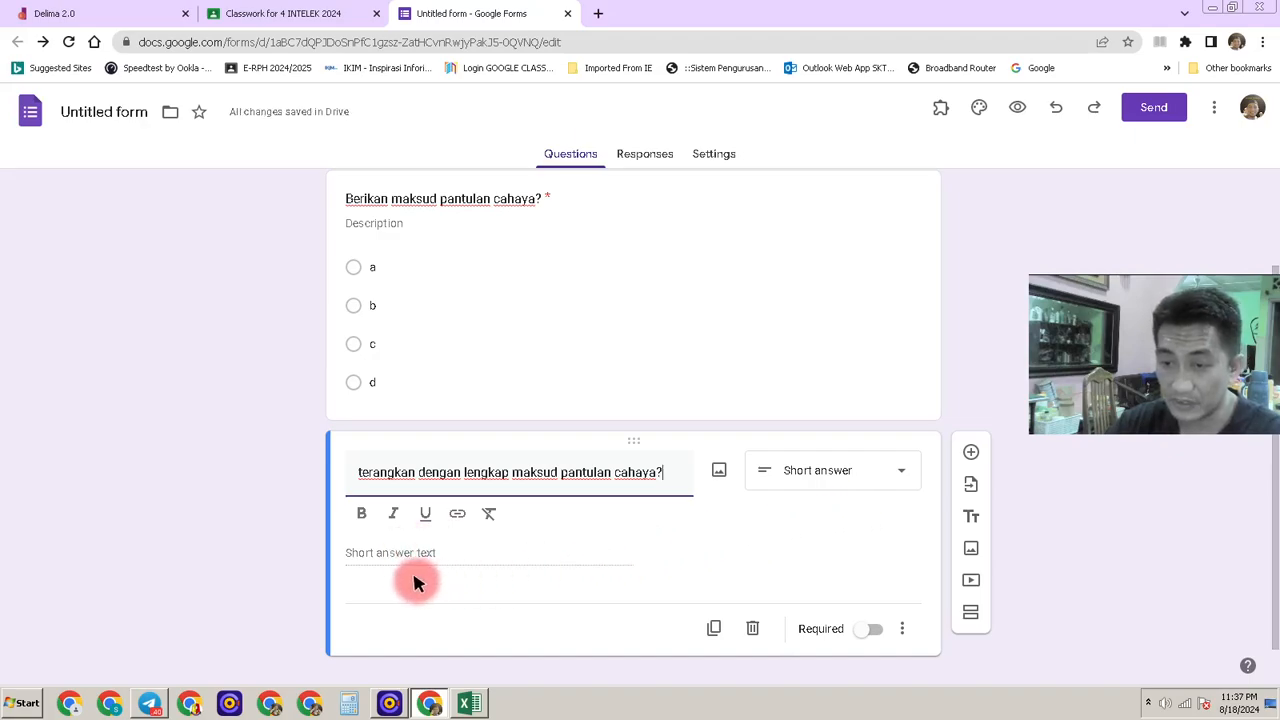
click(872, 633)
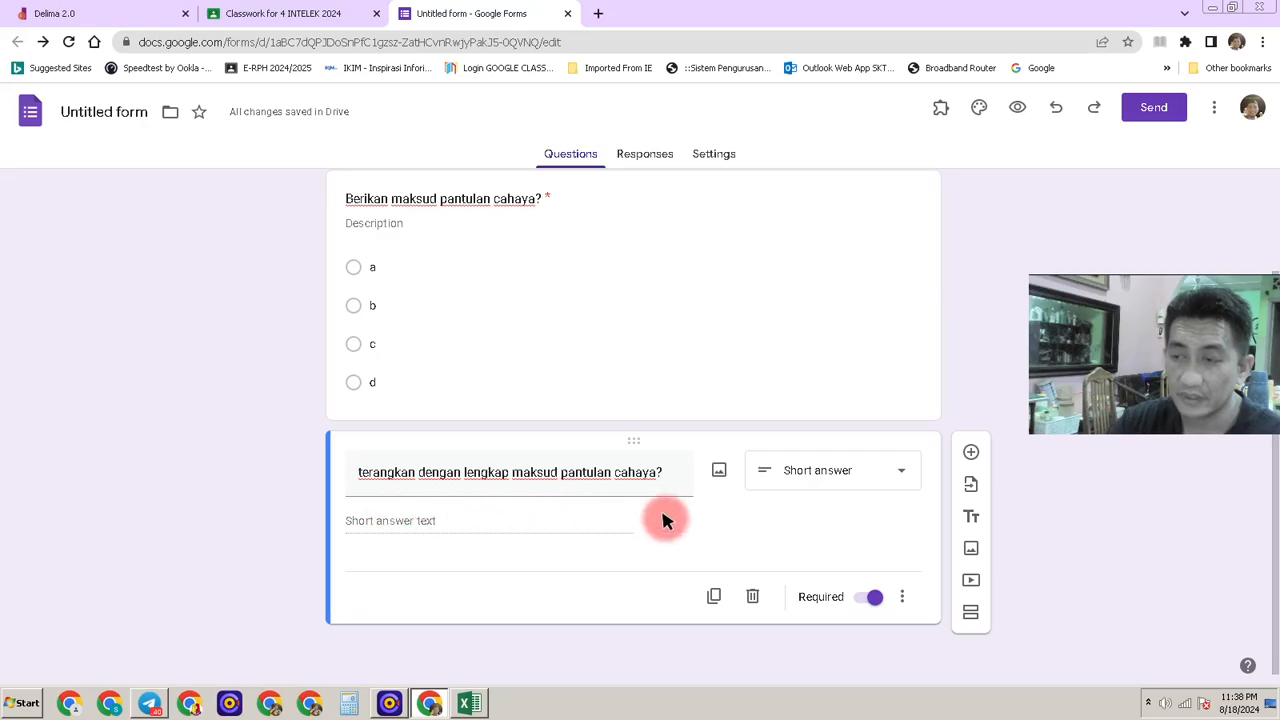
scroll(960, 485, up, 2)
scroll(895, 465, down, 2)
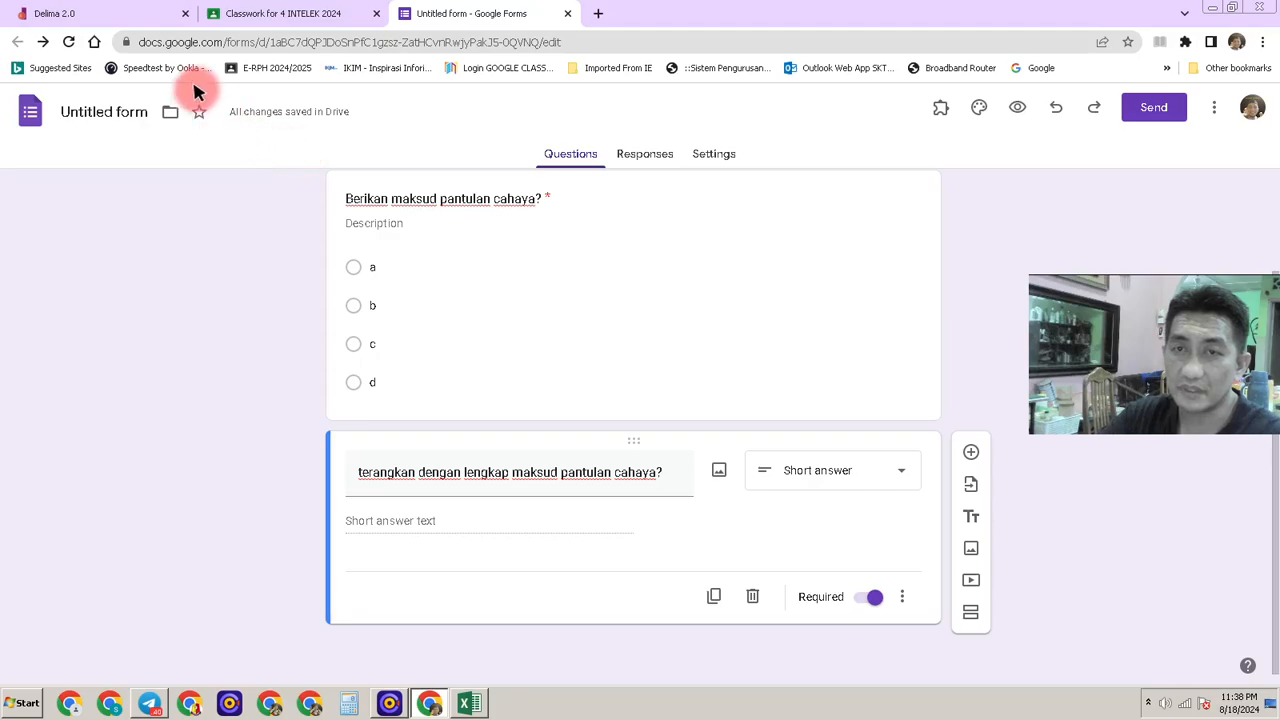
Step: Check the form's name in the Classroom assignment and rename the untitled form file to PANTULAN CAHAYA
click(263, 13)
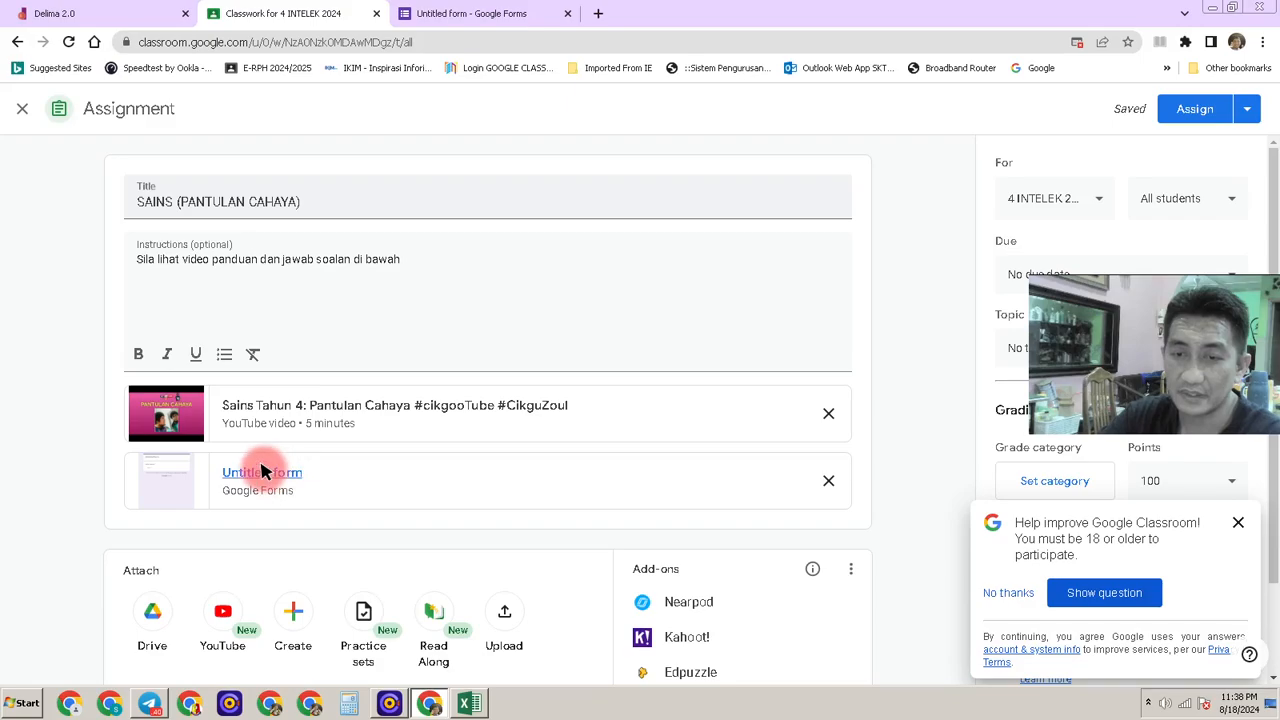
click(465, 14)
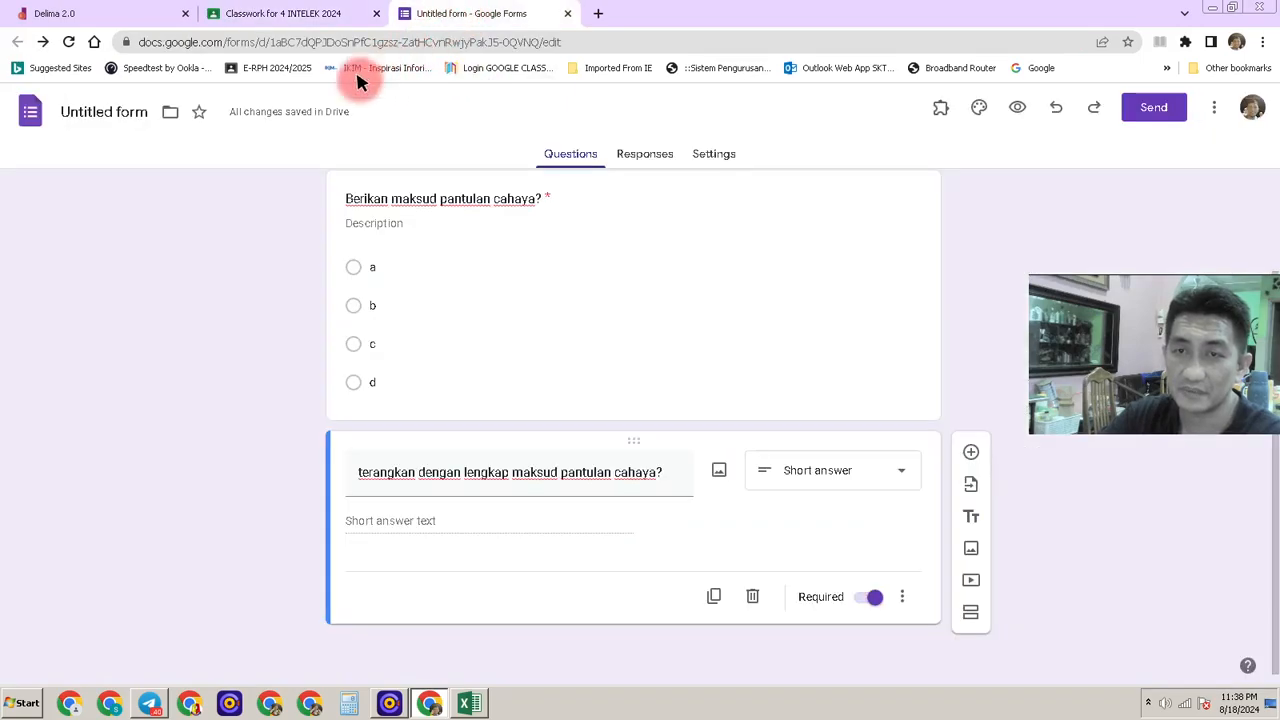
click(126, 111)
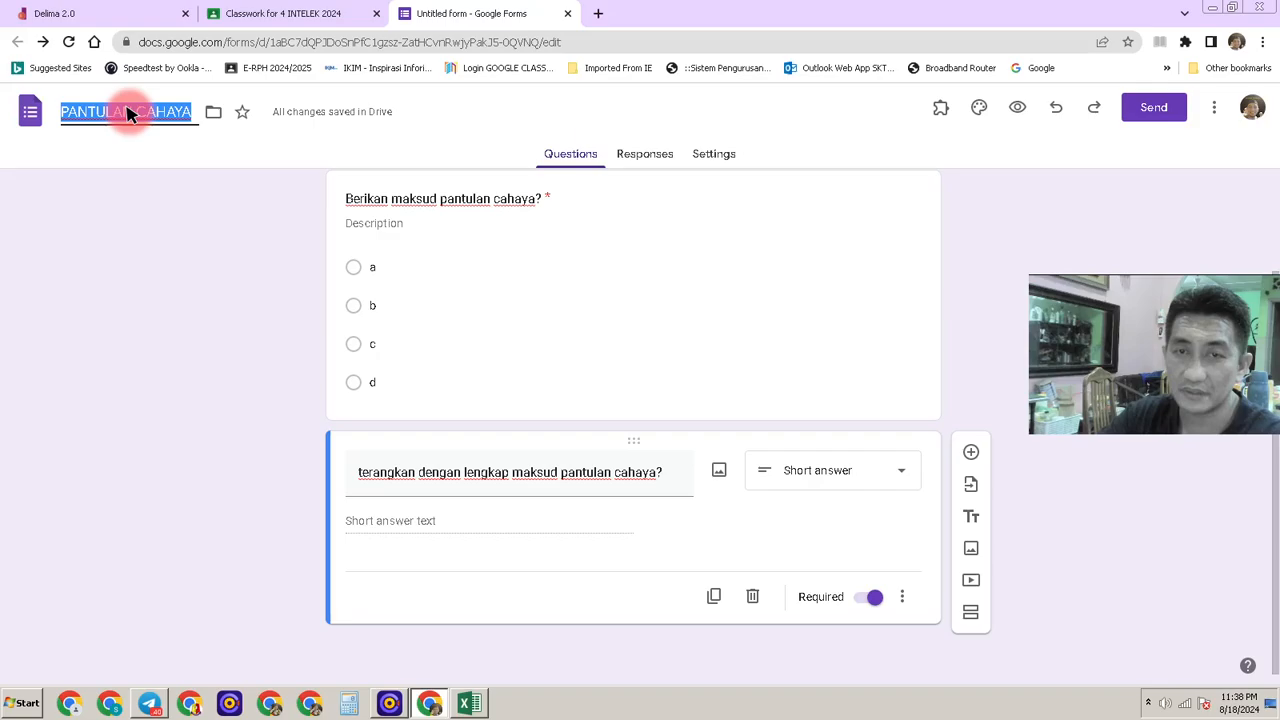
scroll(451, 335, up, 2)
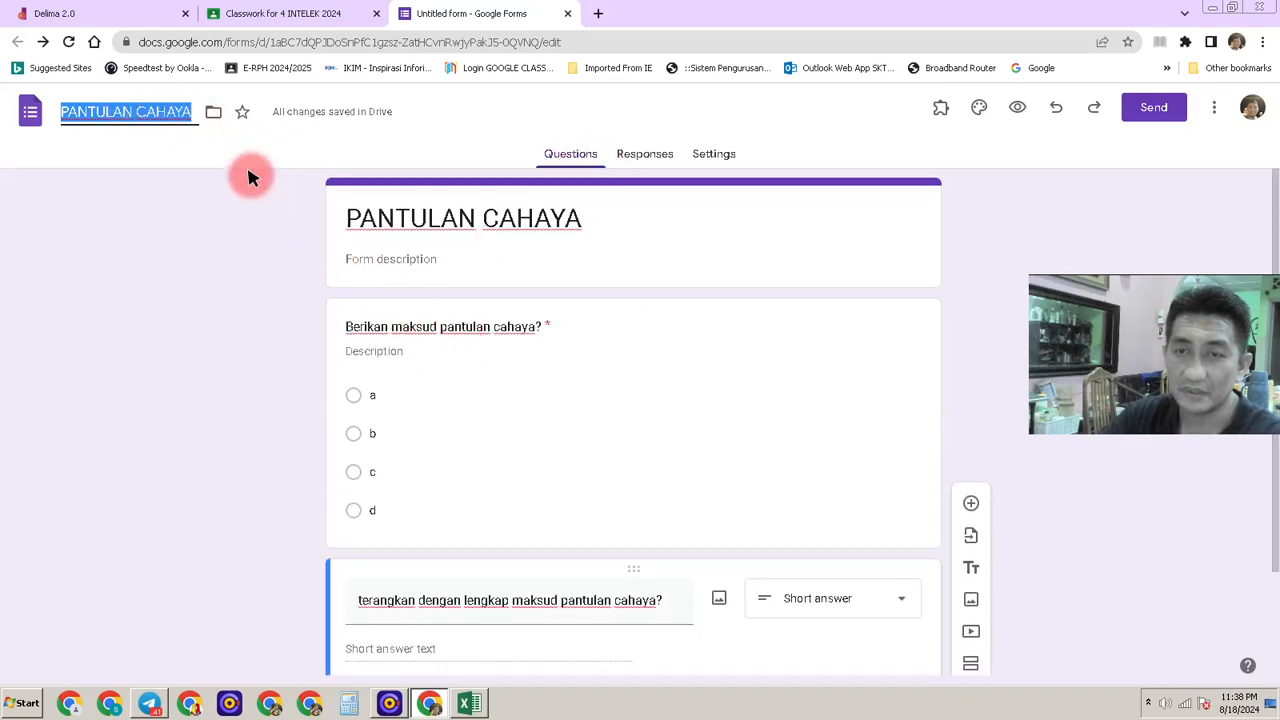
Step: Compare the form attachment's title in the Classroom assignment with the renamed form in Google Forms
click(306, 13)
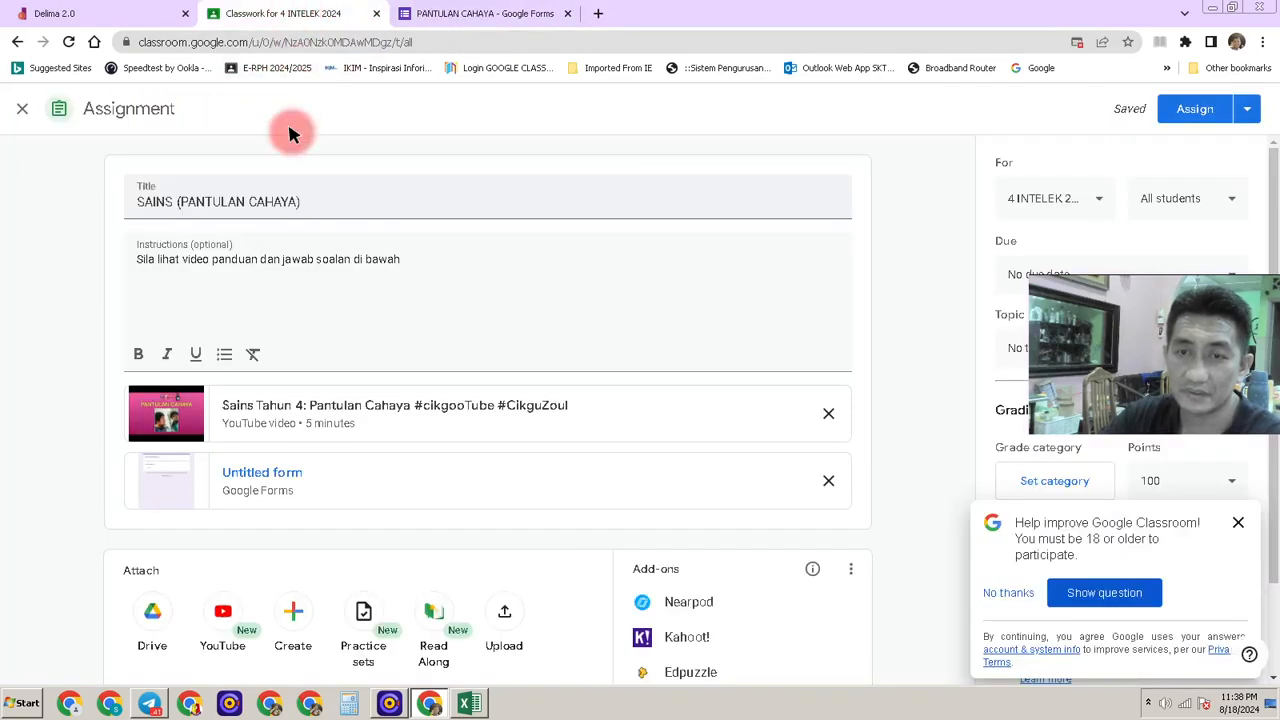
click(467, 14)
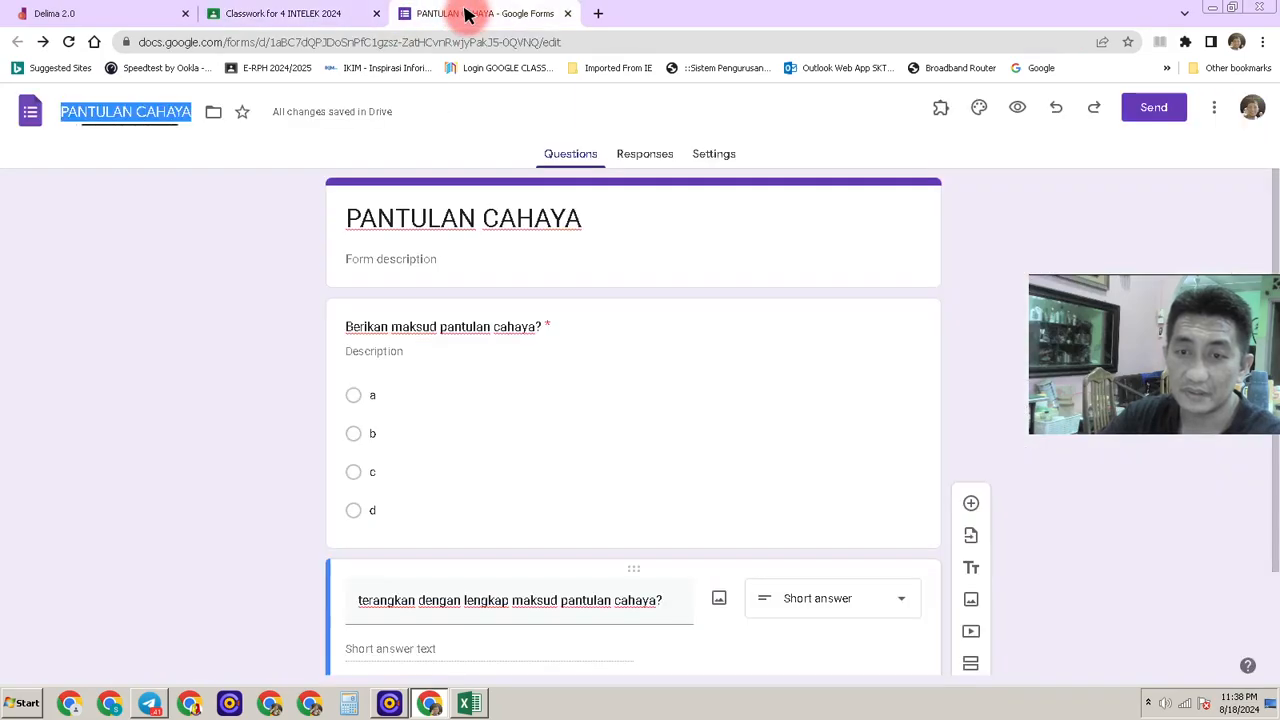
click(268, 15)
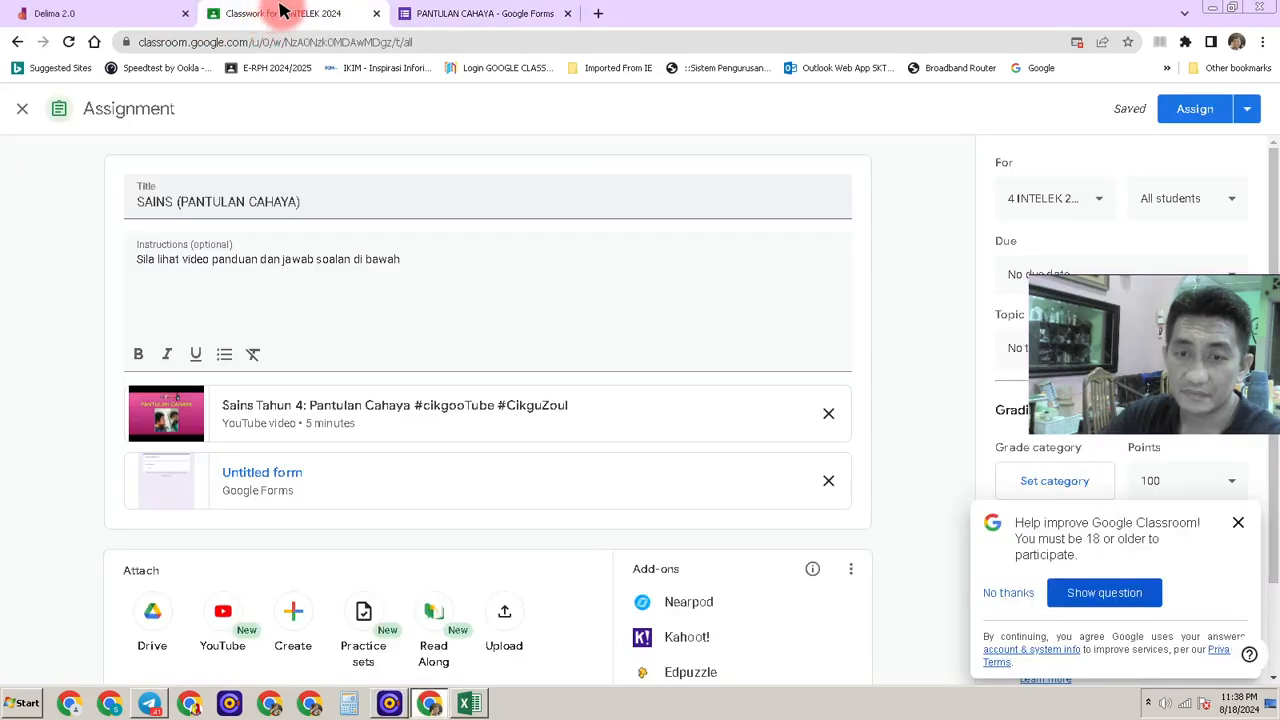
click(490, 12)
click(276, 15)
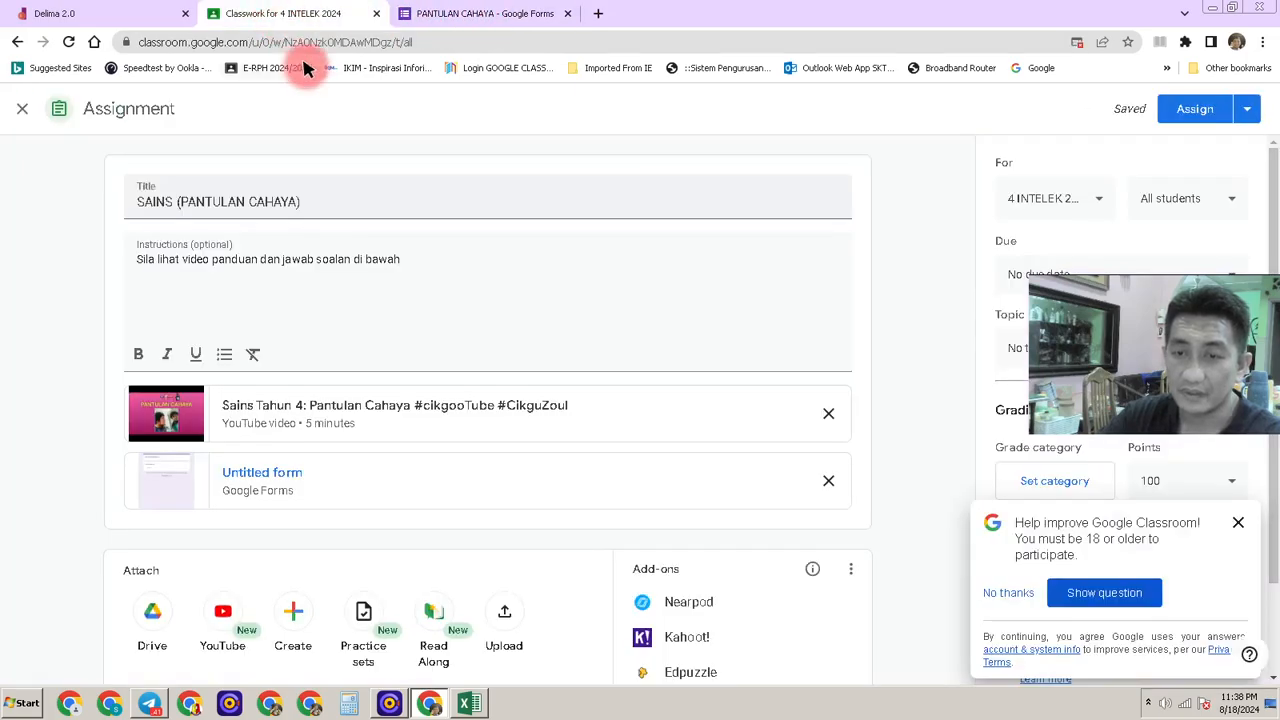
Step: Dismiss the Google Classroom feedback prompt and look through the classes the assignment can be given to
click(1237, 523)
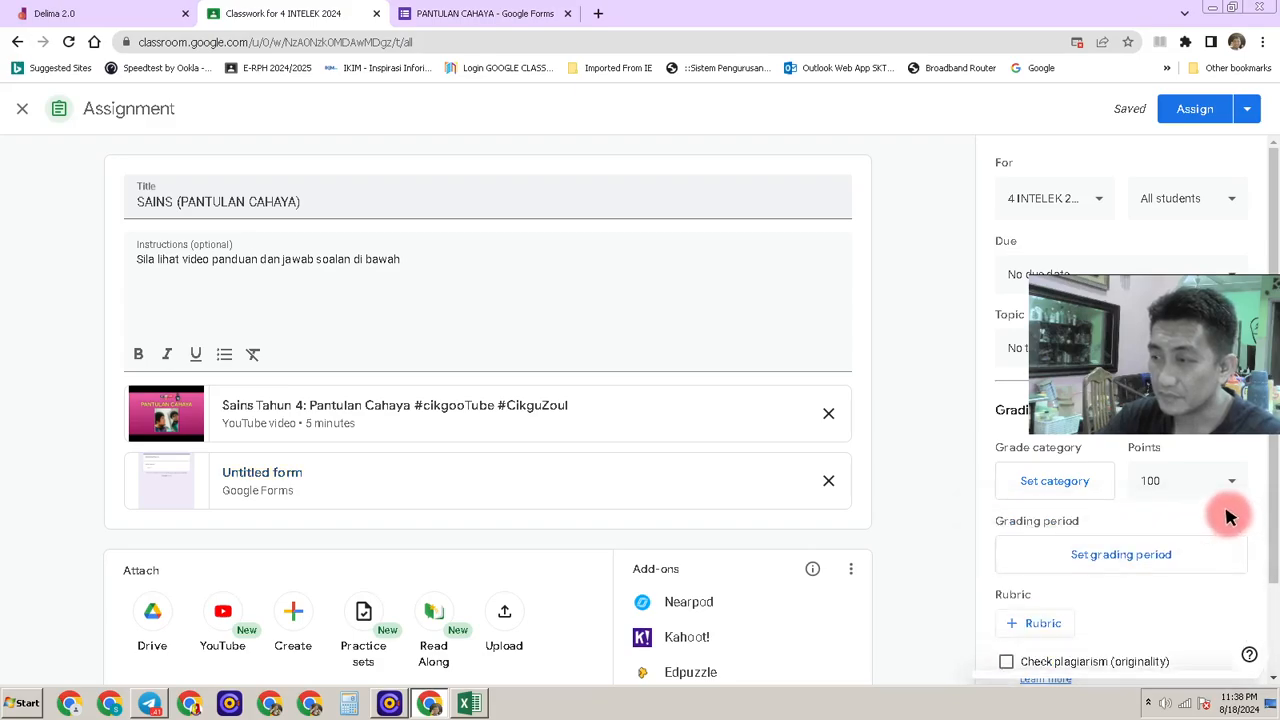
drag(1129, 294, 731, 571)
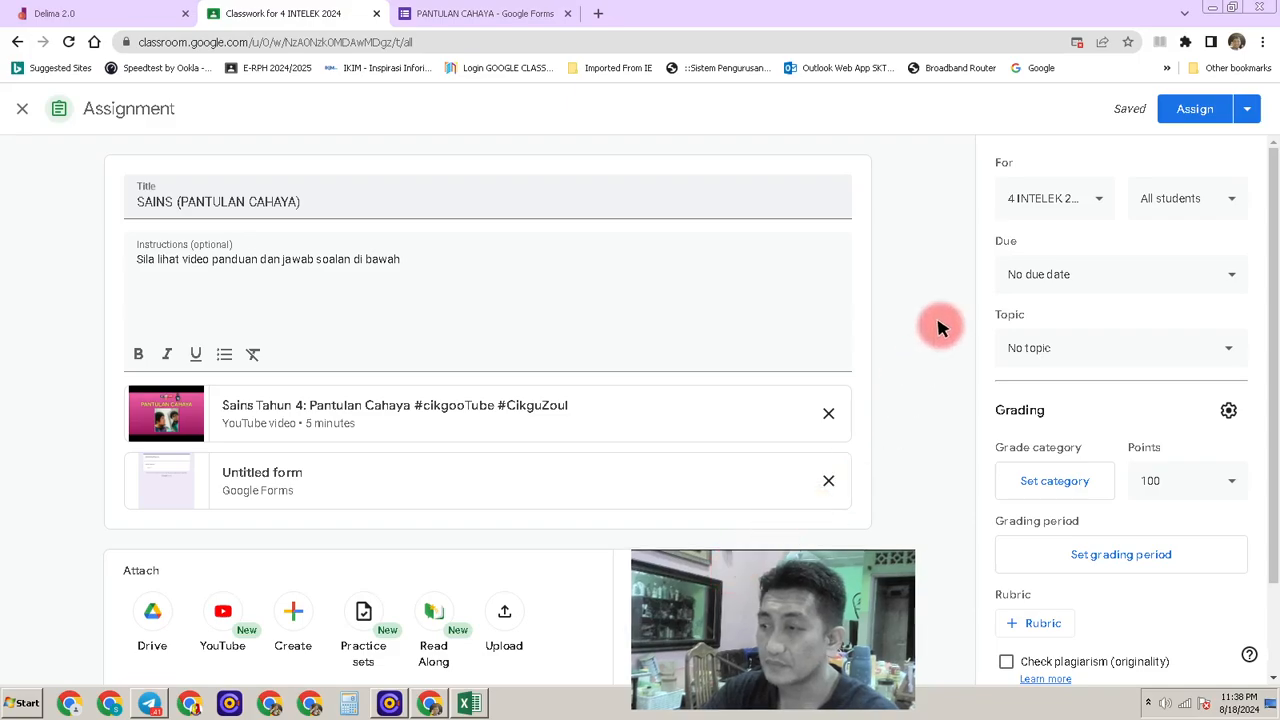
click(1092, 200)
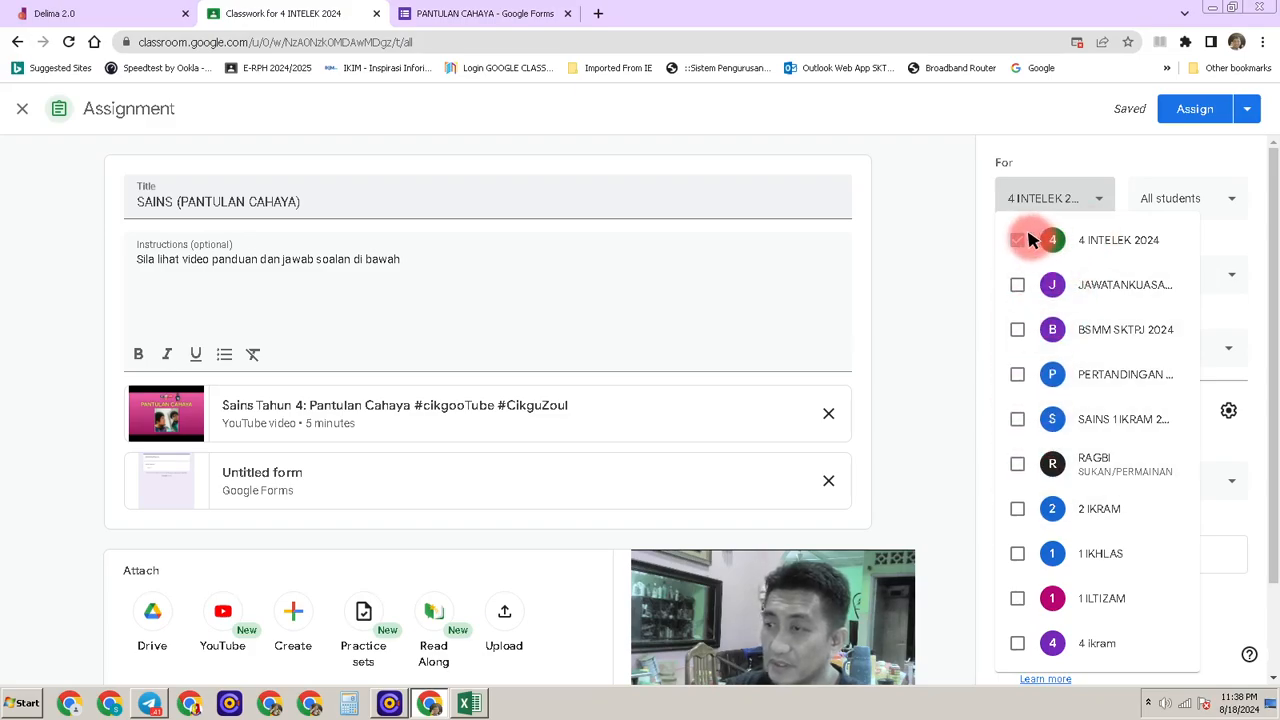
click(965, 175)
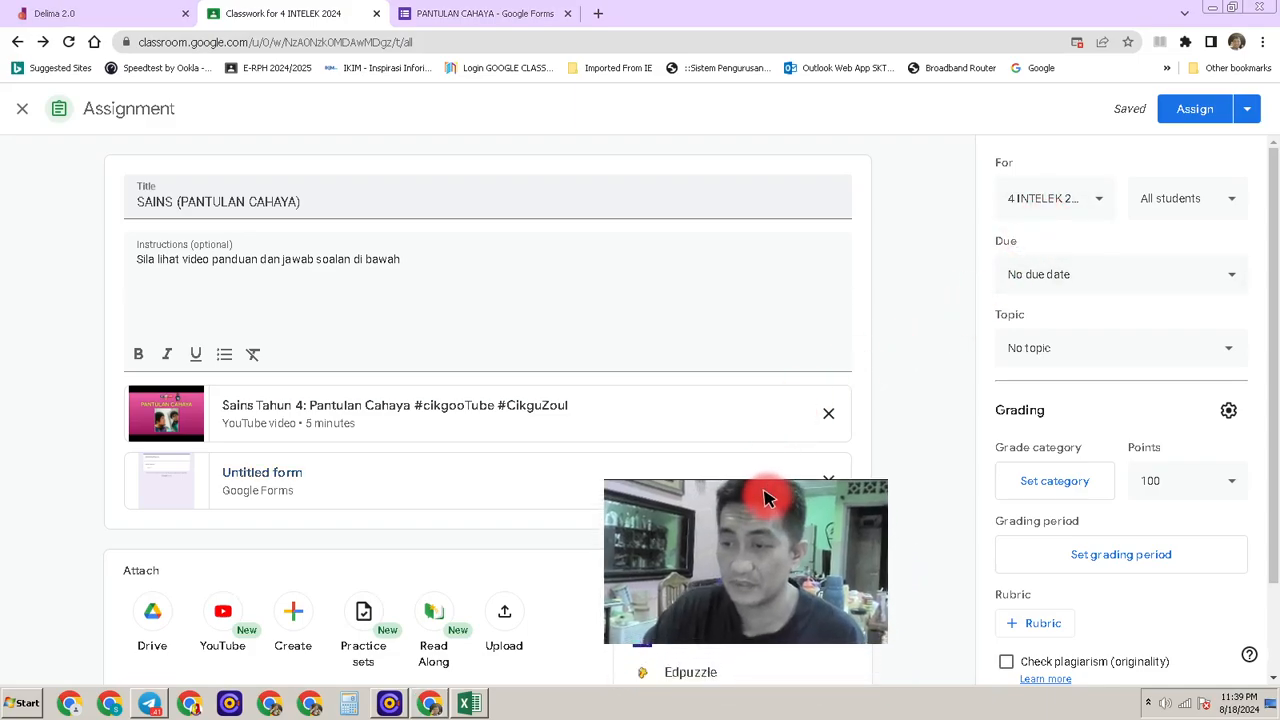
Step: Set the assignment's due date to Aug 25, 2024 at 11:59 PM
click(1114, 268)
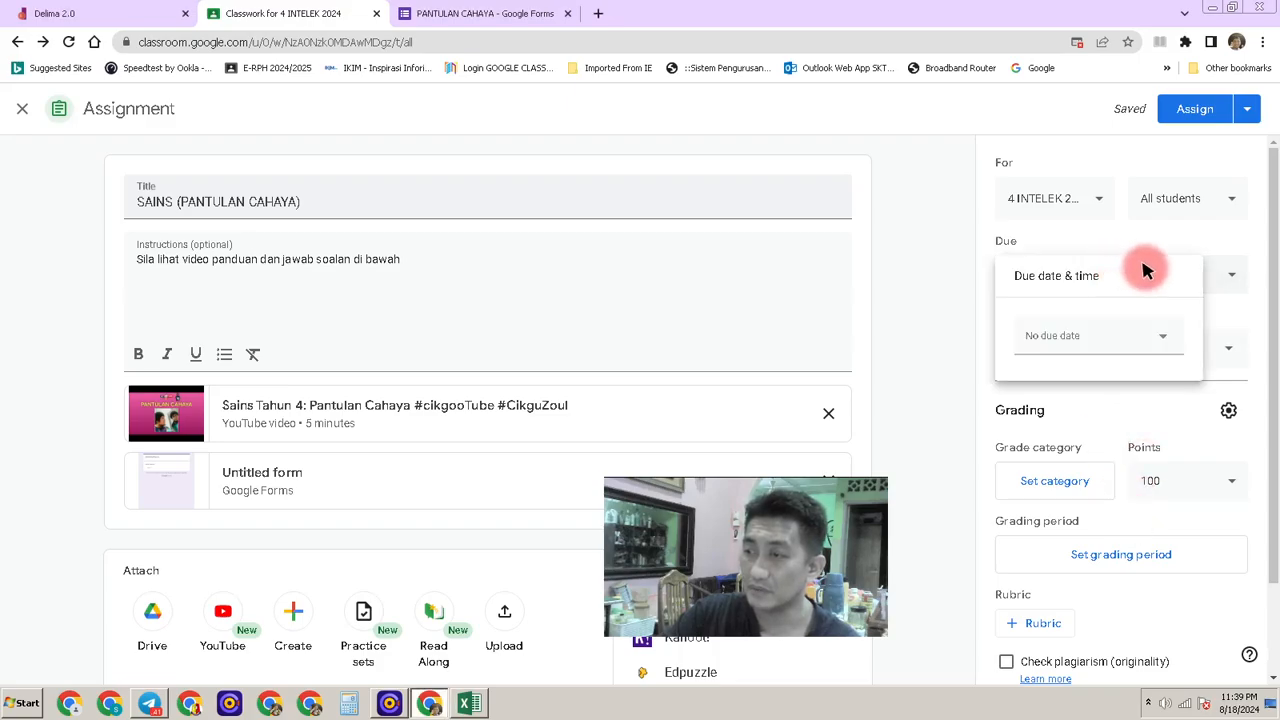
click(1040, 331)
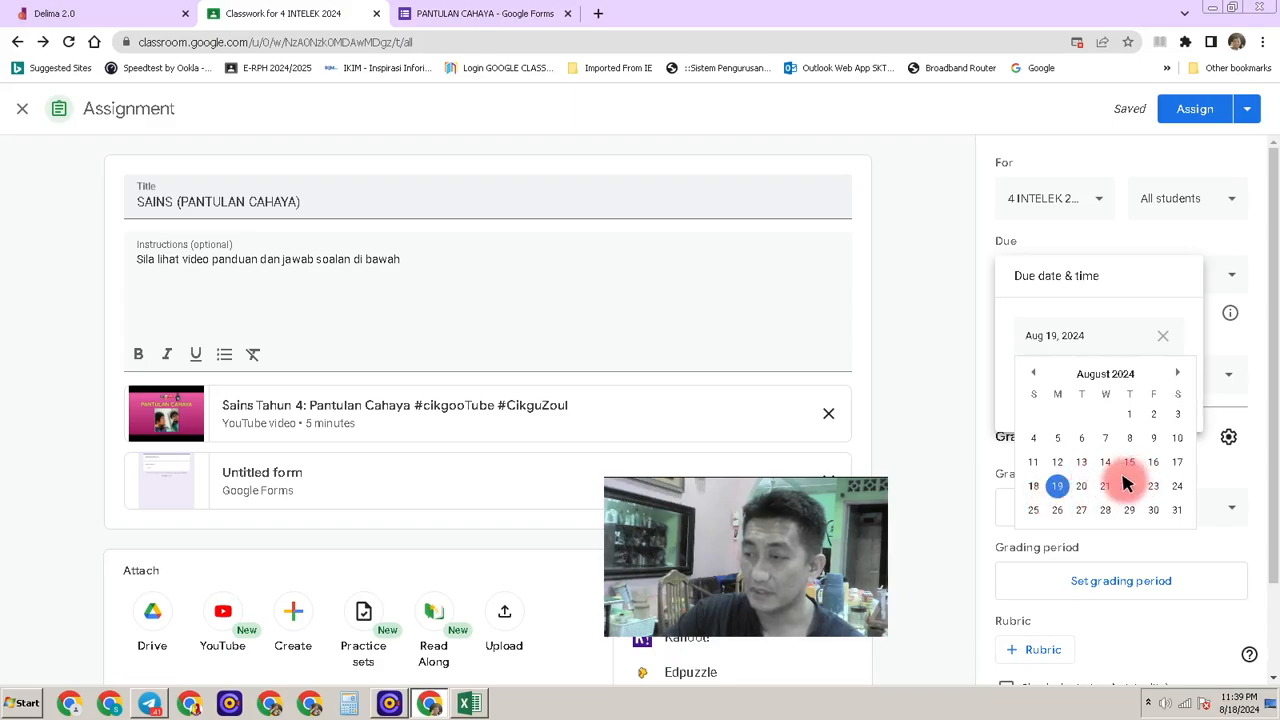
click(1033, 510)
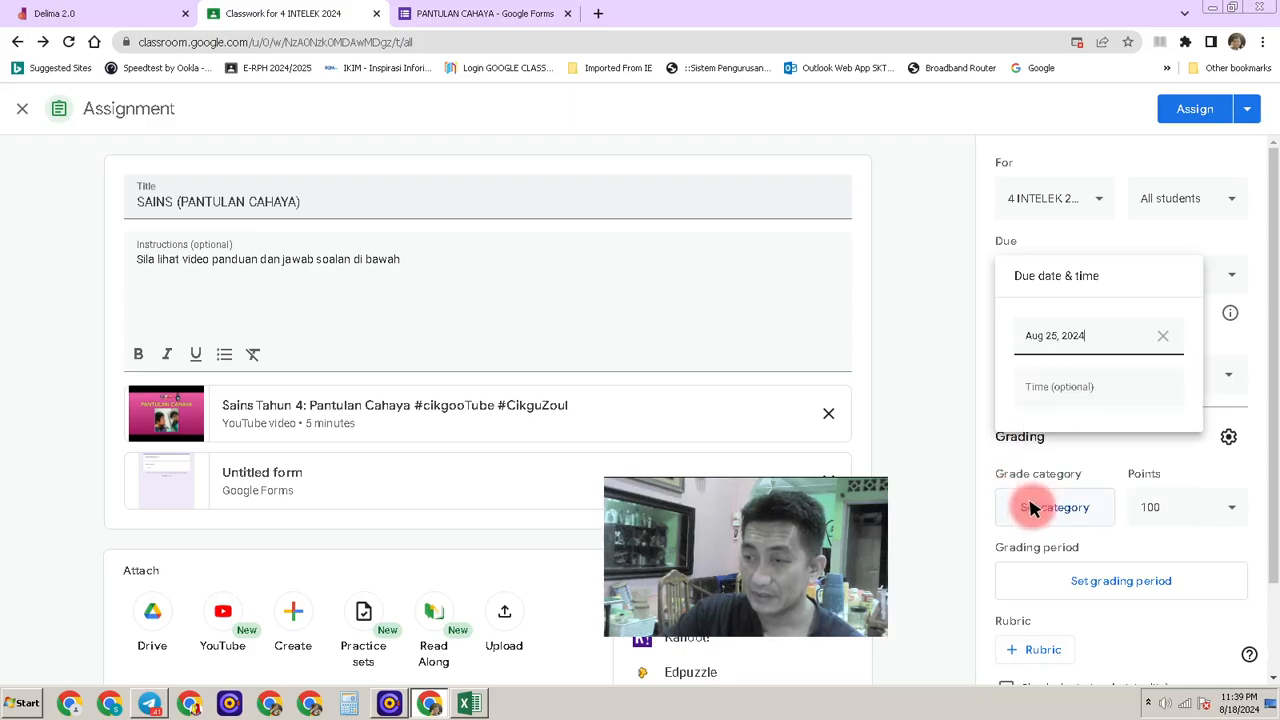
click(1060, 390)
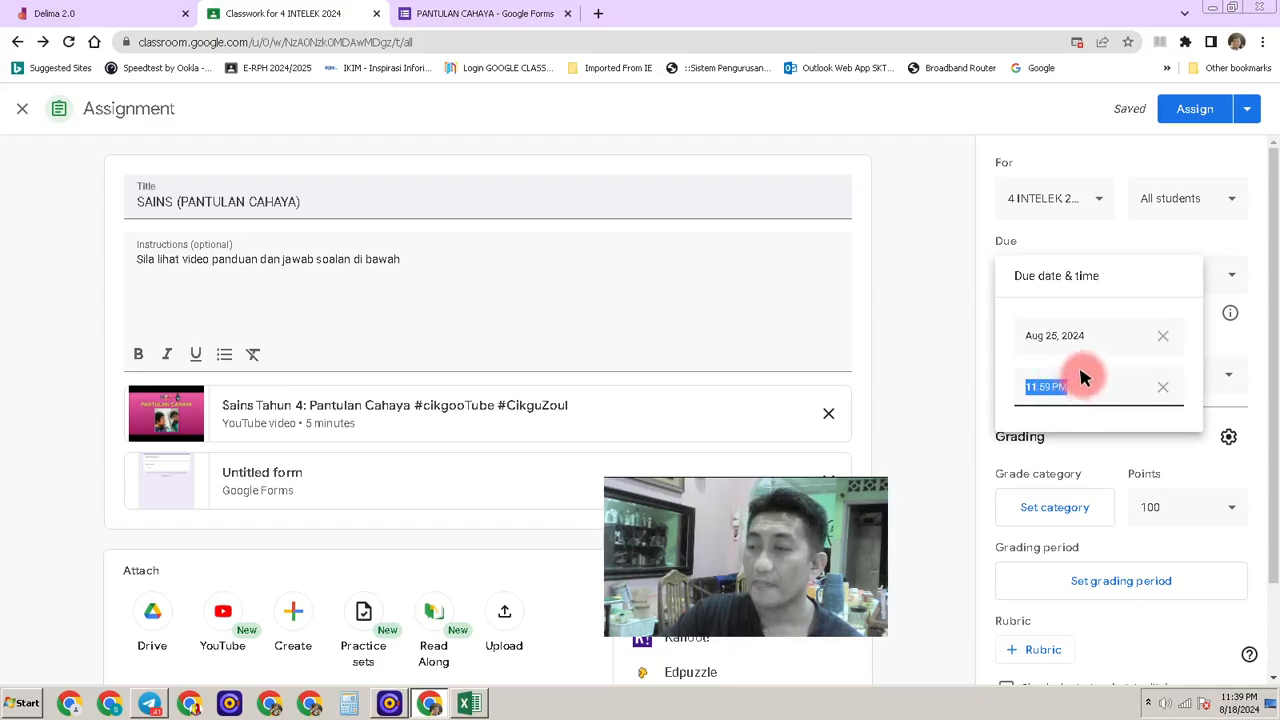
click(978, 268)
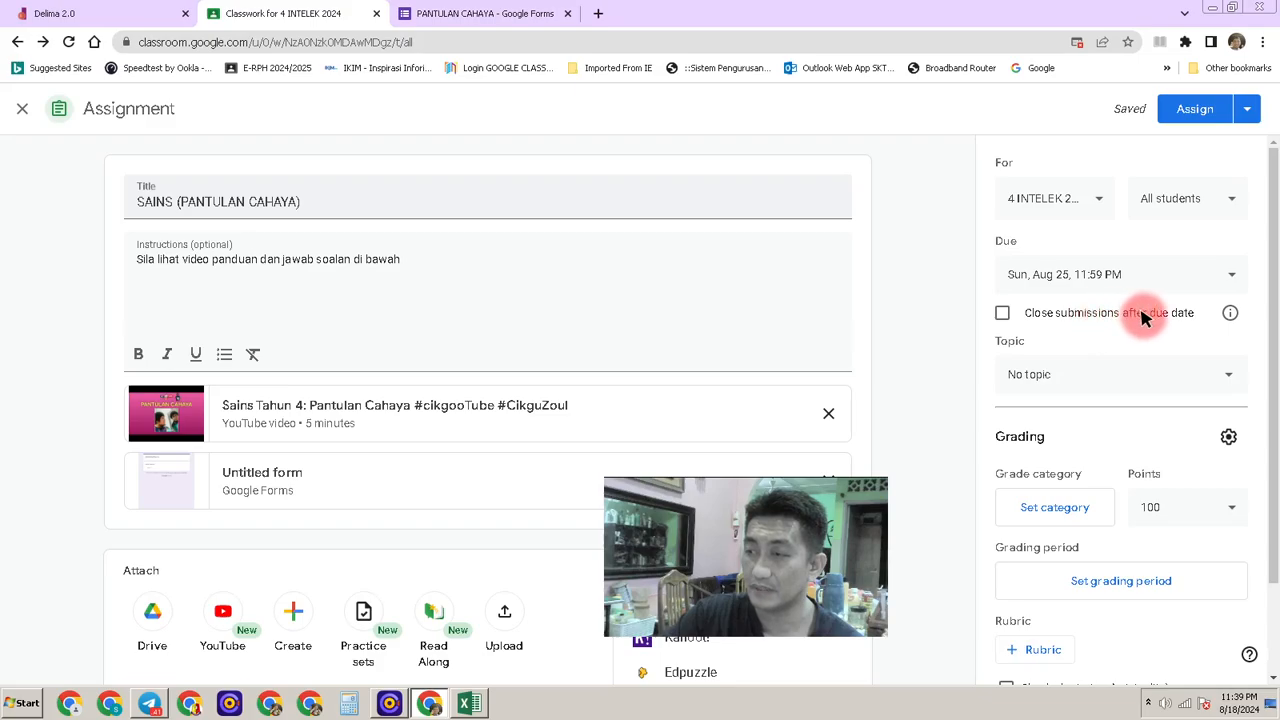
Step: Try closing submissions after the due date and look at the assignment's topic choices
click(1003, 312)
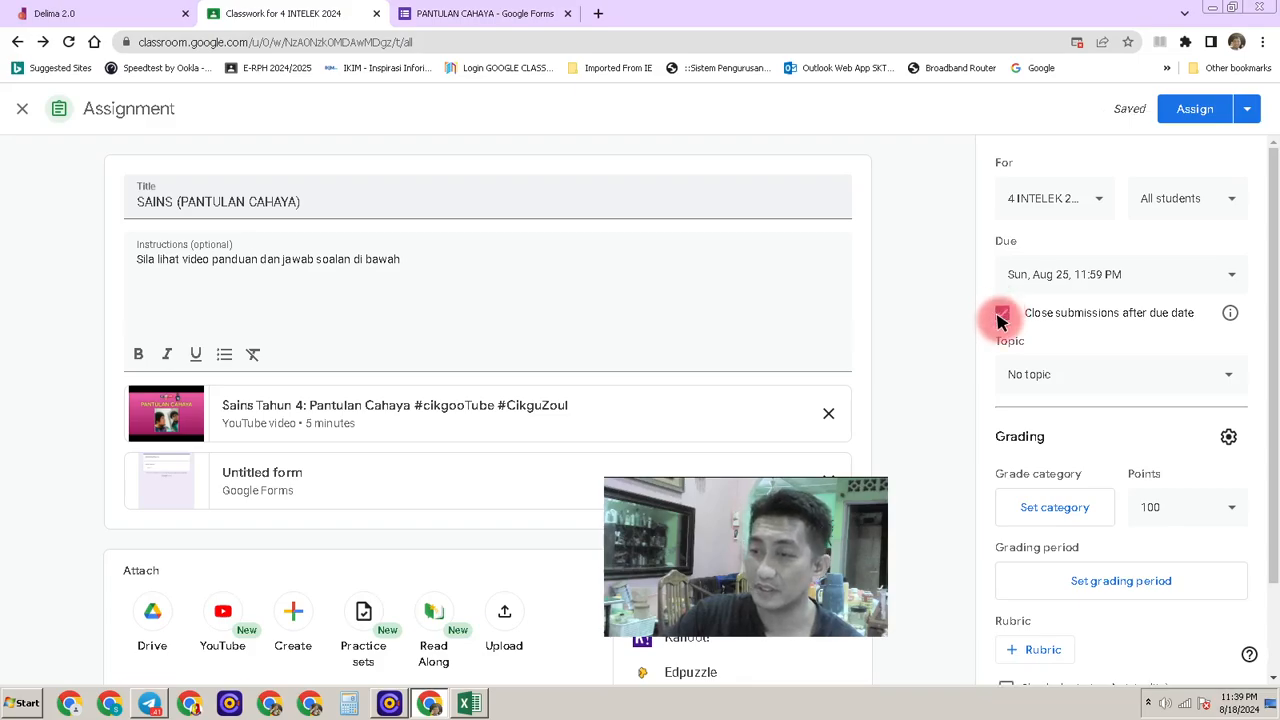
click(1003, 314)
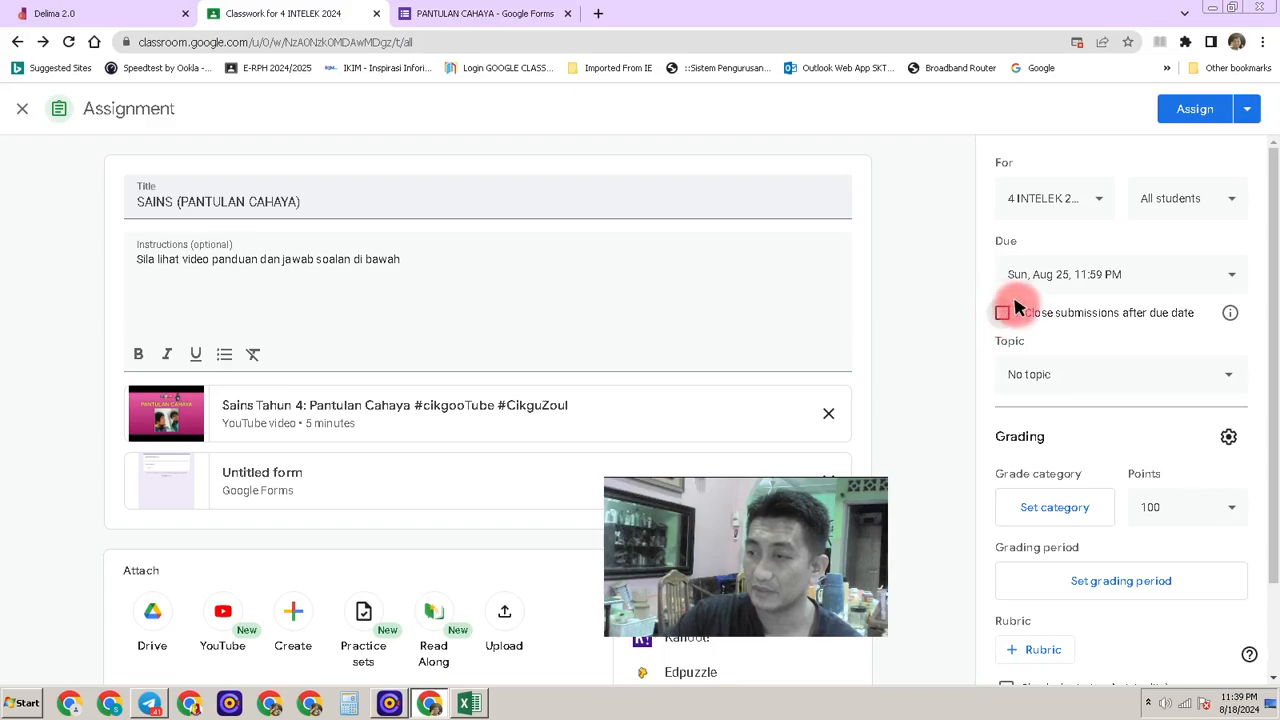
click(1046, 368)
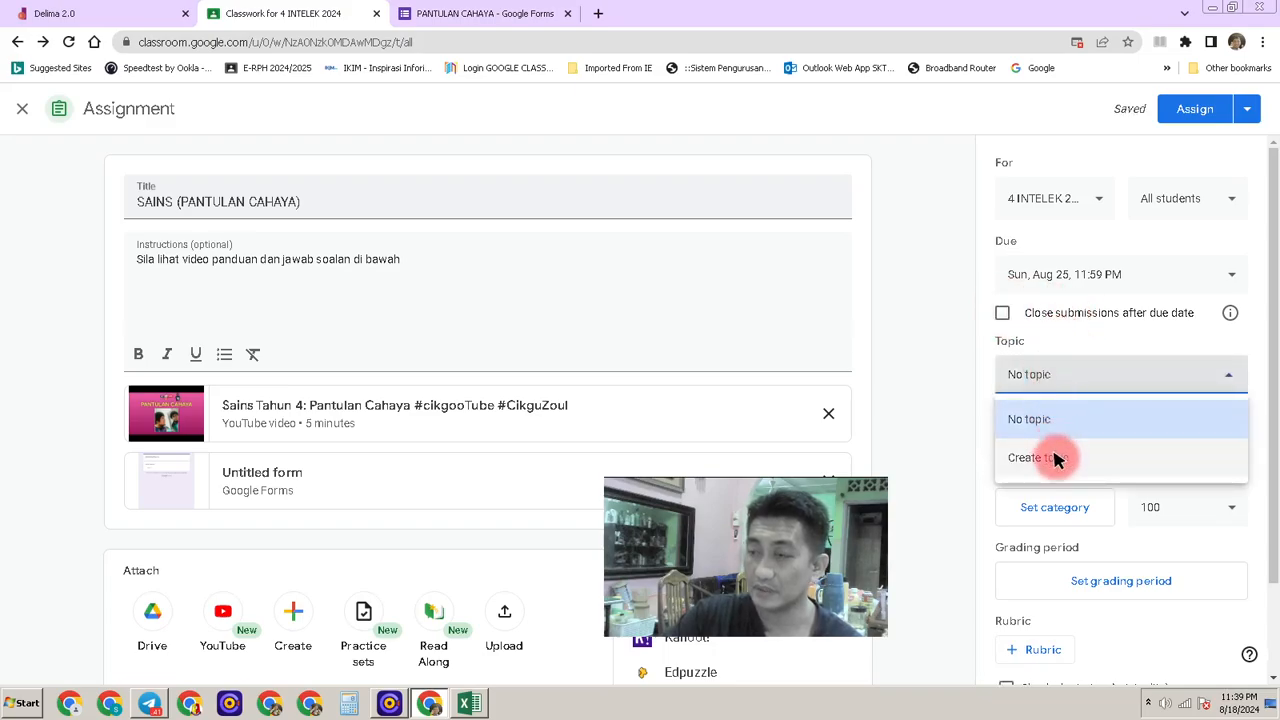
click(1065, 325)
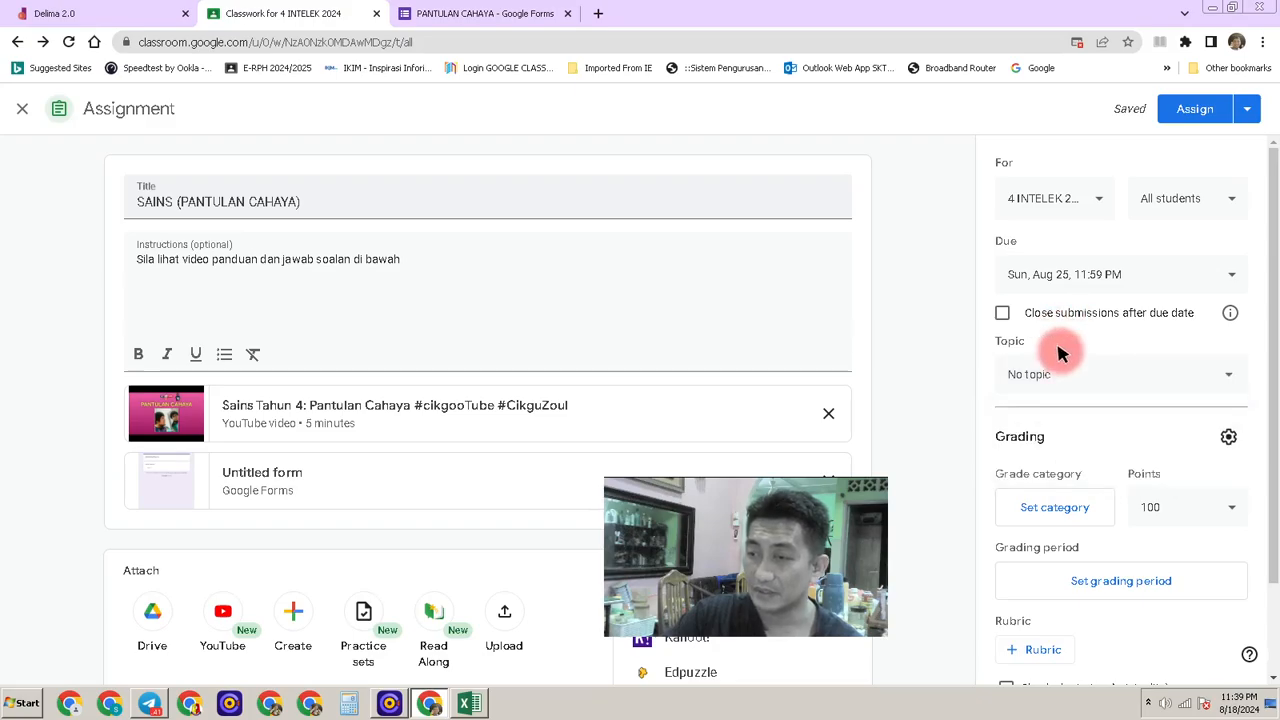
Step: Look at the assignment's points options and the class's grade category settings, and switch to the Delima 2.0 page
scroll(1057, 354, down, 1)
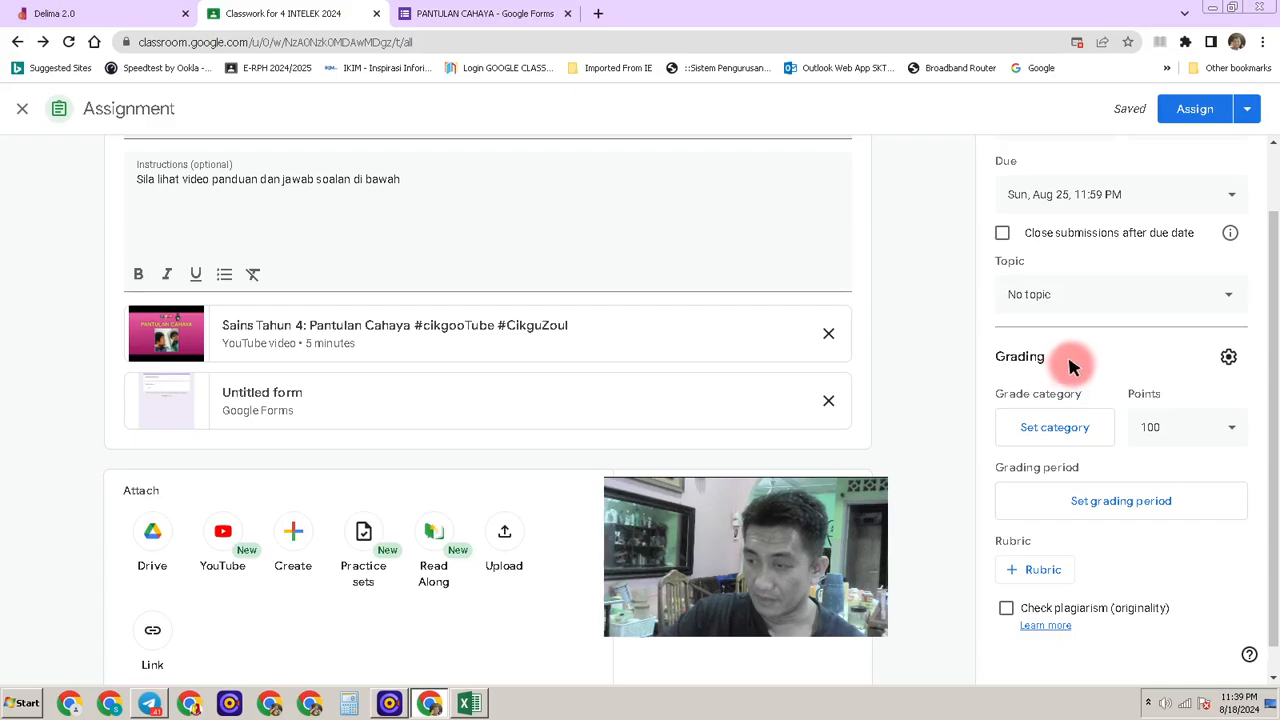
click(1228, 429)
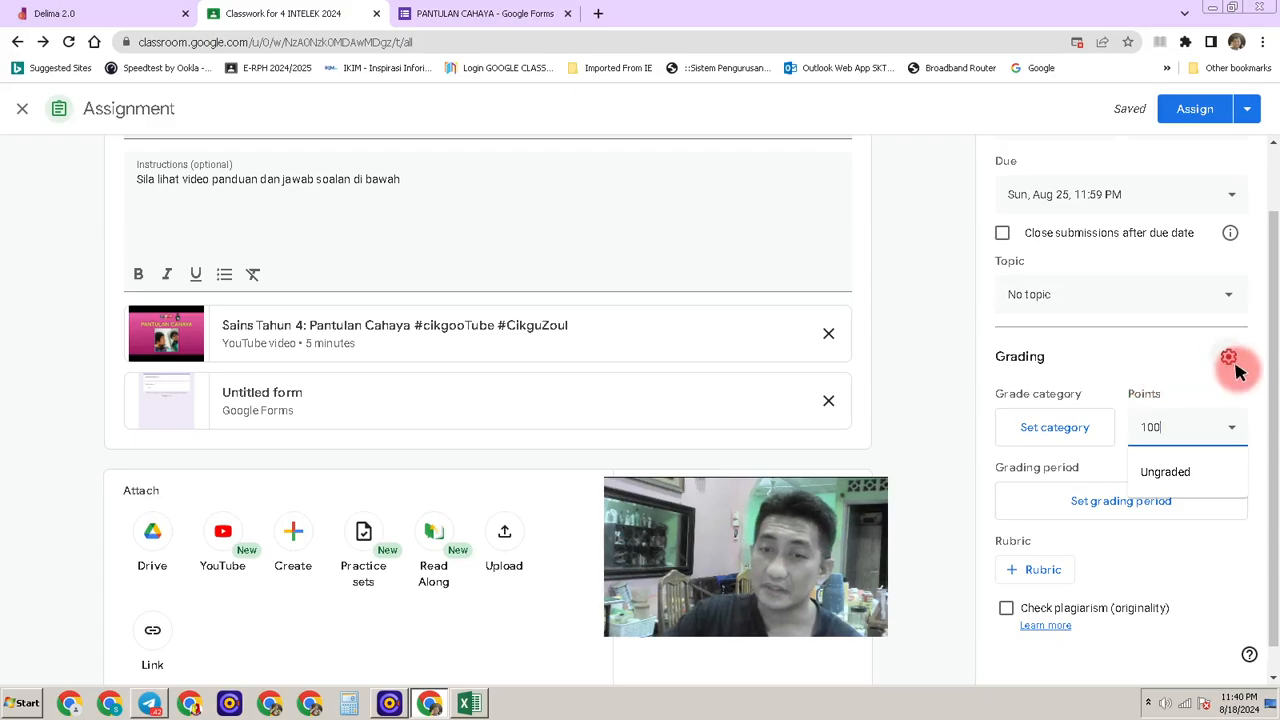
click(1145, 357)
click(1162, 427)
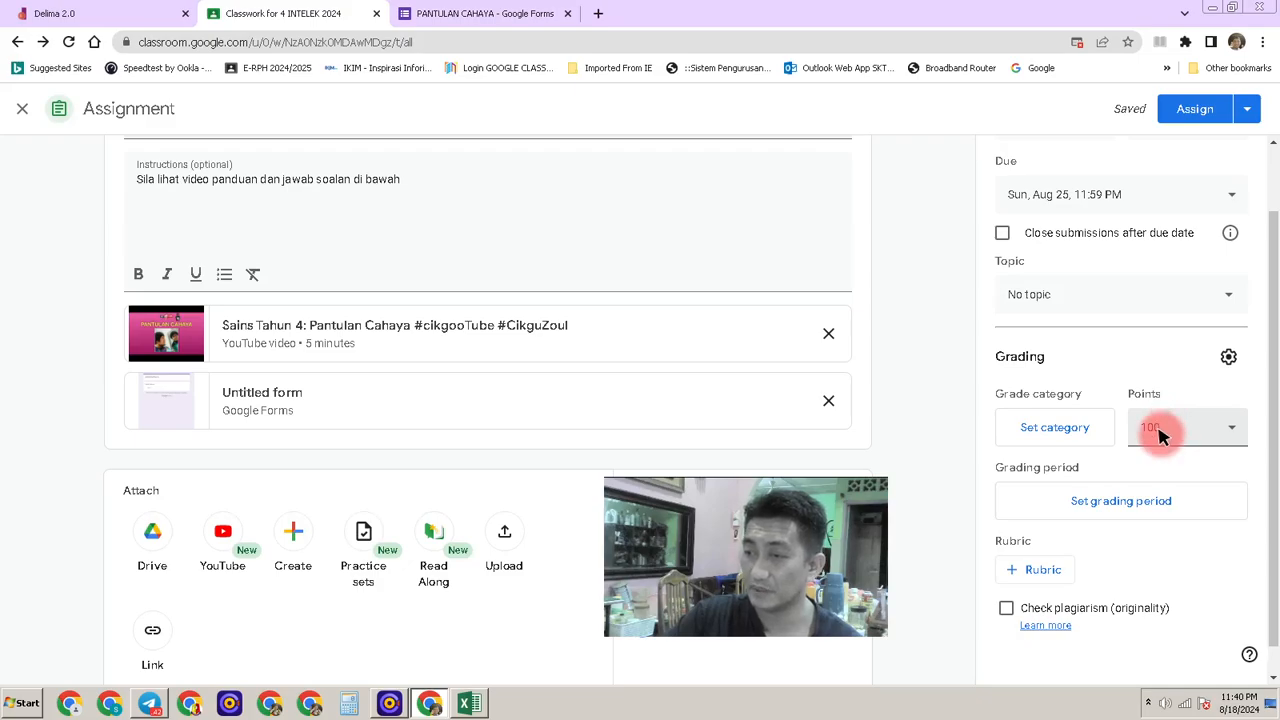
click(1086, 425)
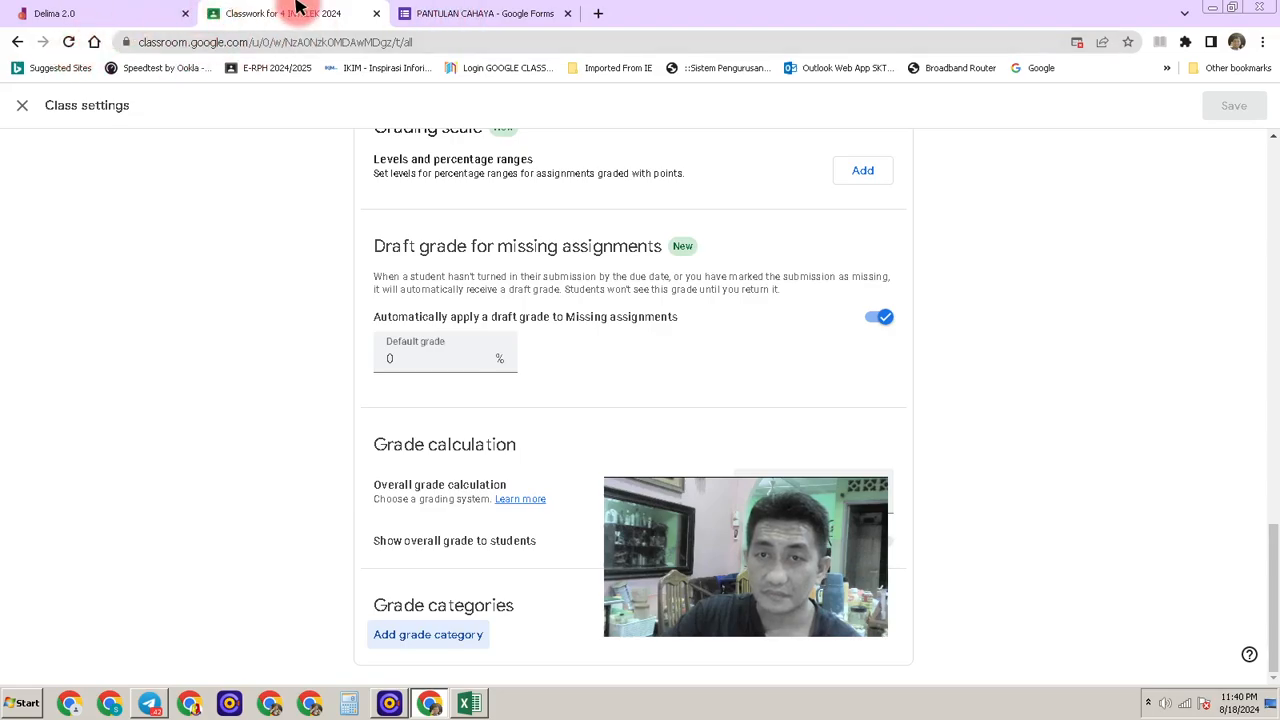
click(130, 12)
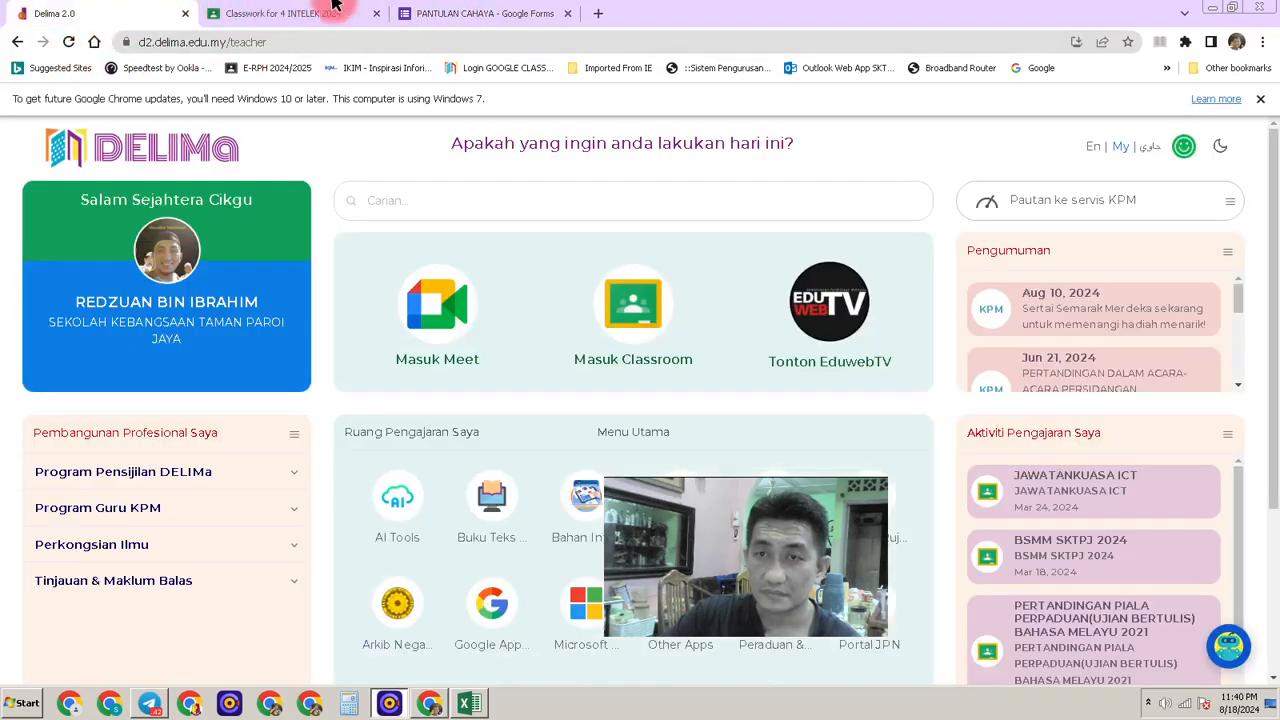
Step: Return to Google Classroom, leave the class settings without saving, and look over the assignment's grading, rubric and plagiarism options
click(212, 17)
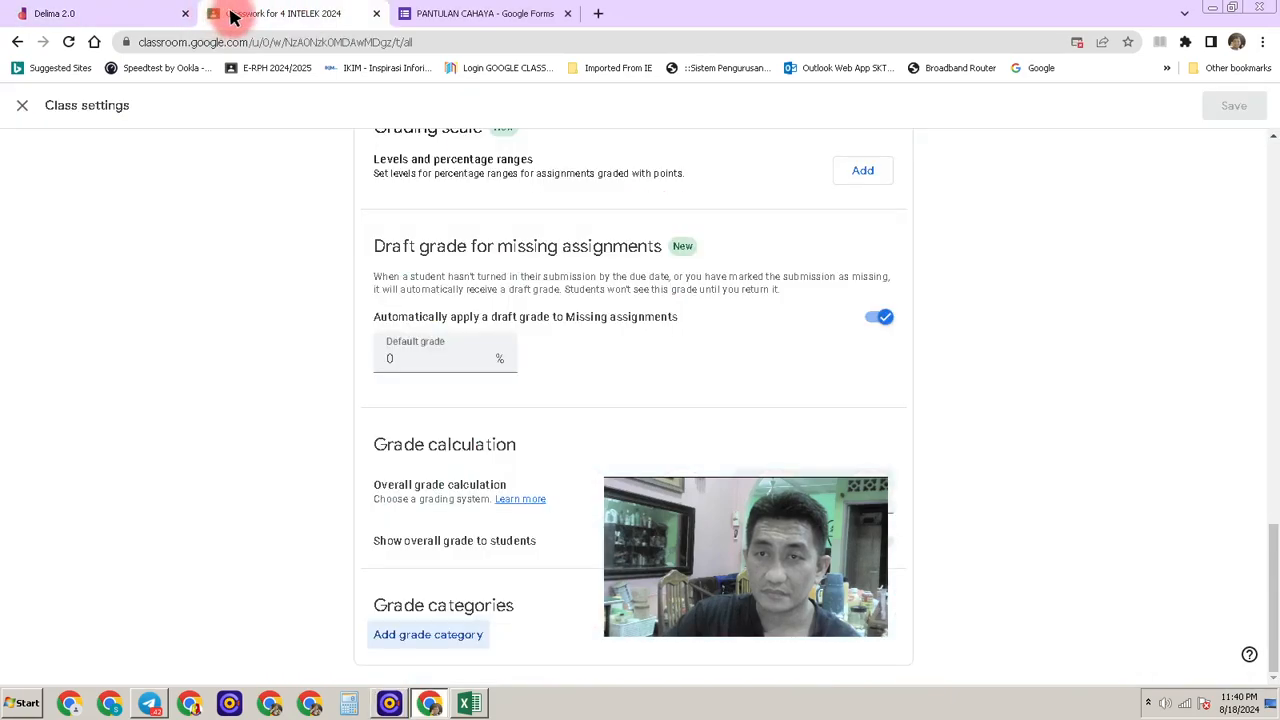
click(22, 107)
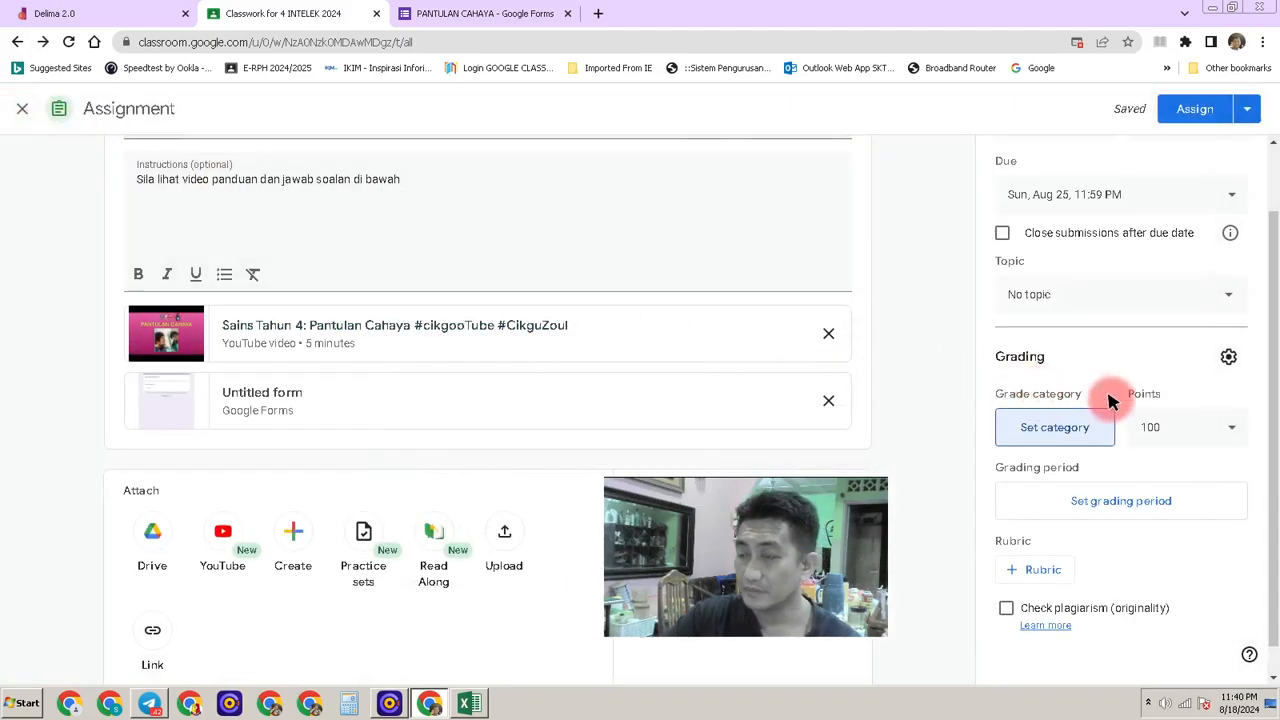
scroll(1128, 504, down, 1)
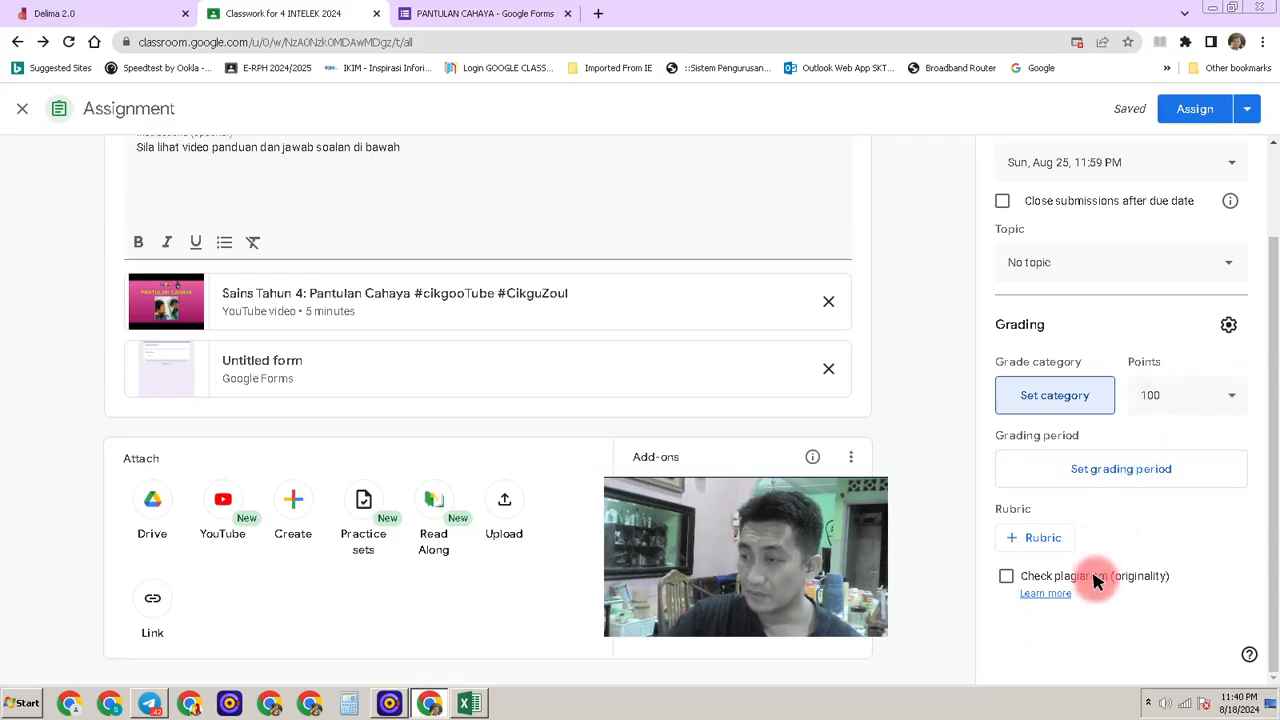
scroll(1169, 337, up, 2)
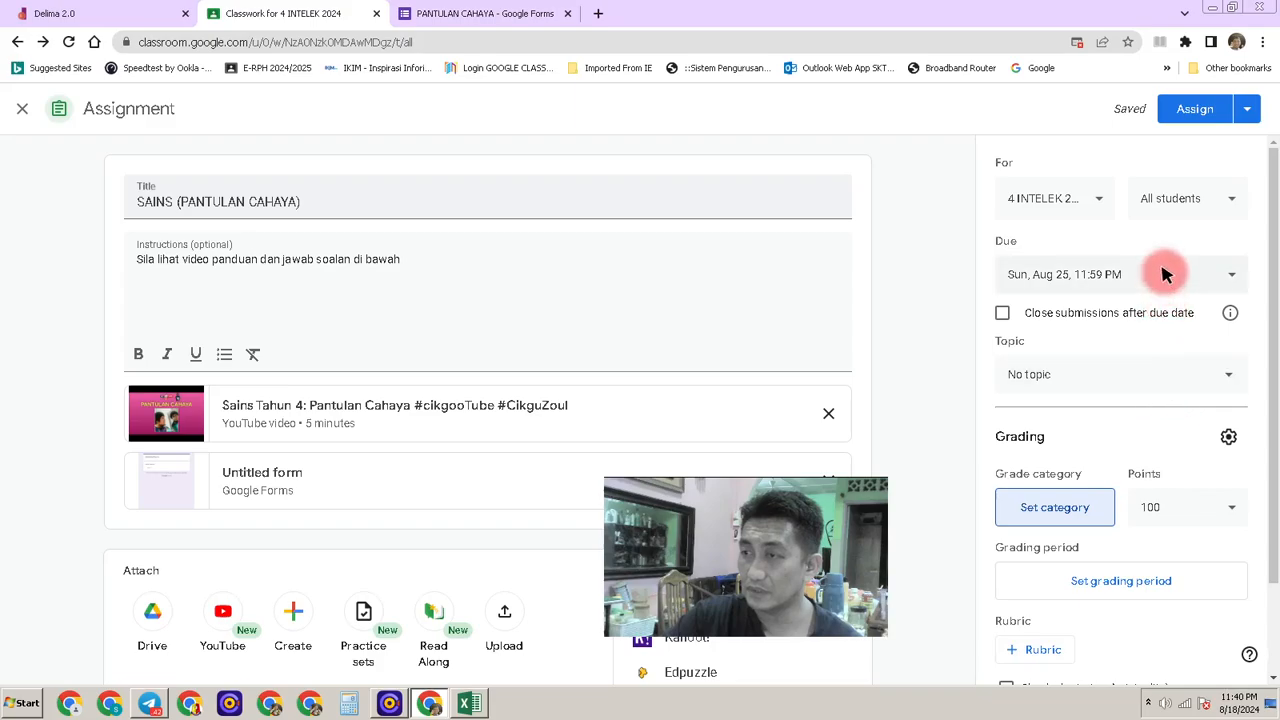
Step: Look at the alternative posting options and assign SAINS (PANTULAN CAHAYA) to all students of 4 INTELEK 2024
click(1201, 107)
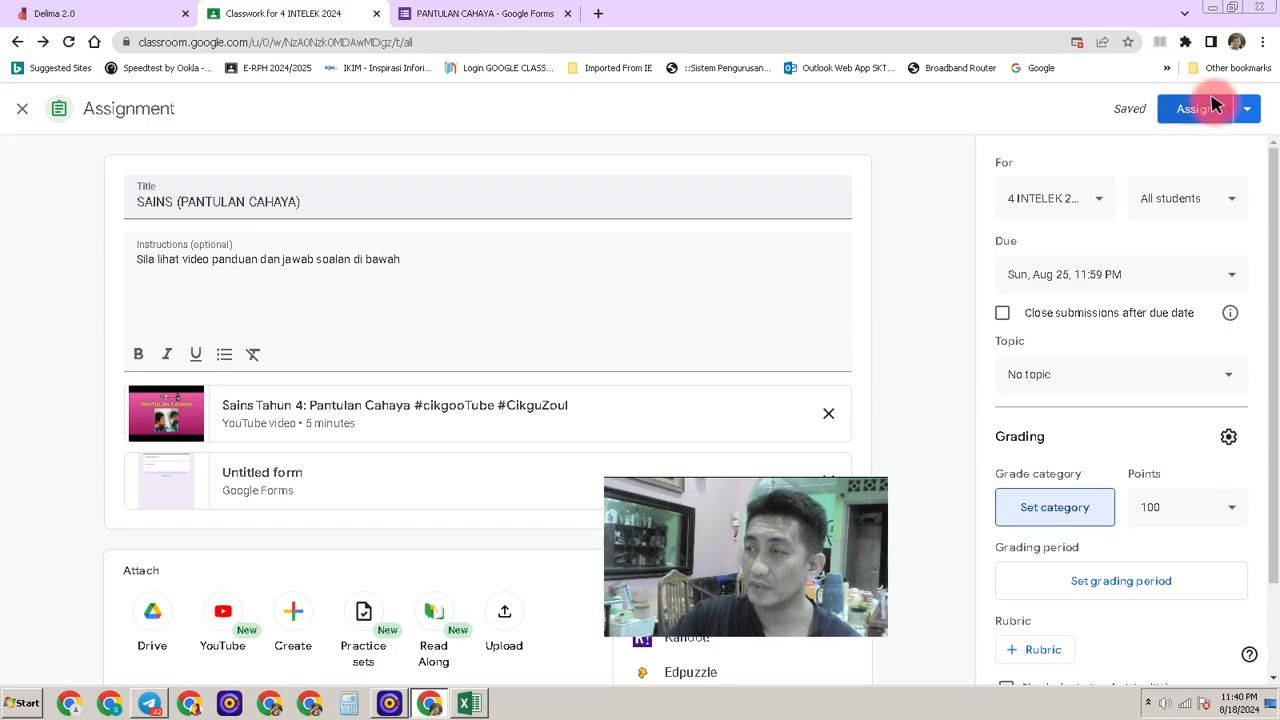
click(1251, 110)
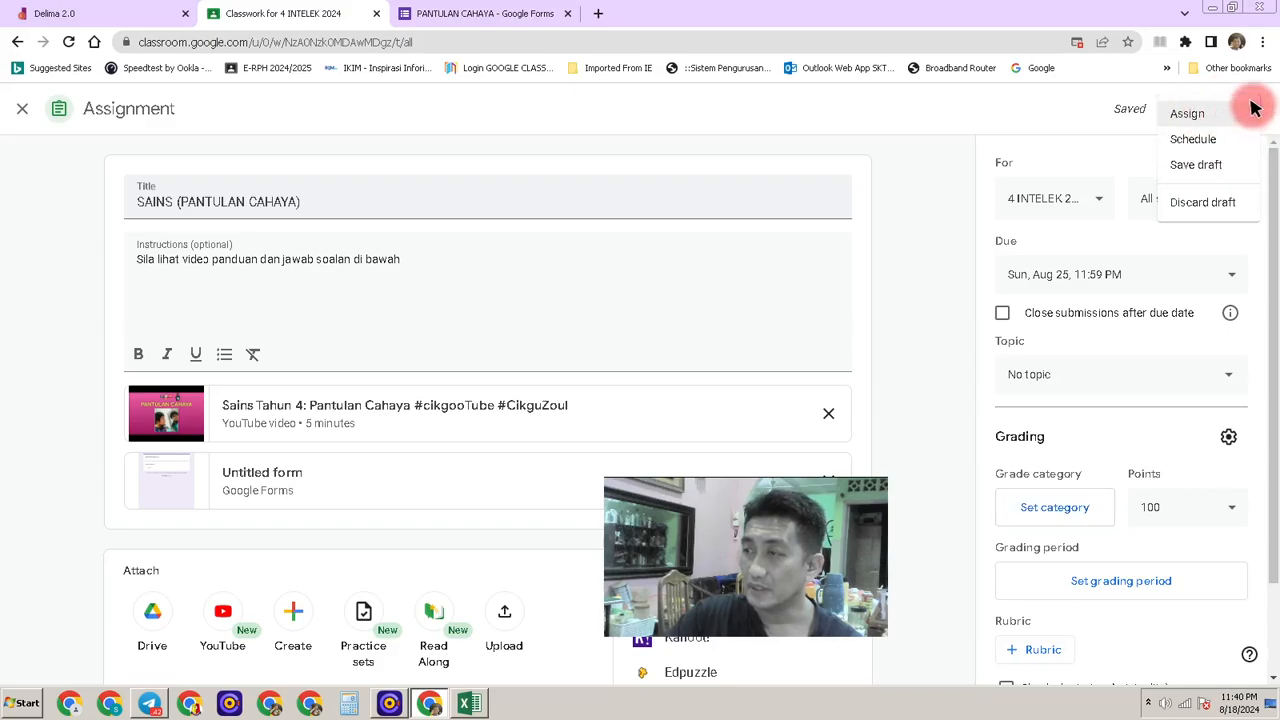
click(1073, 99)
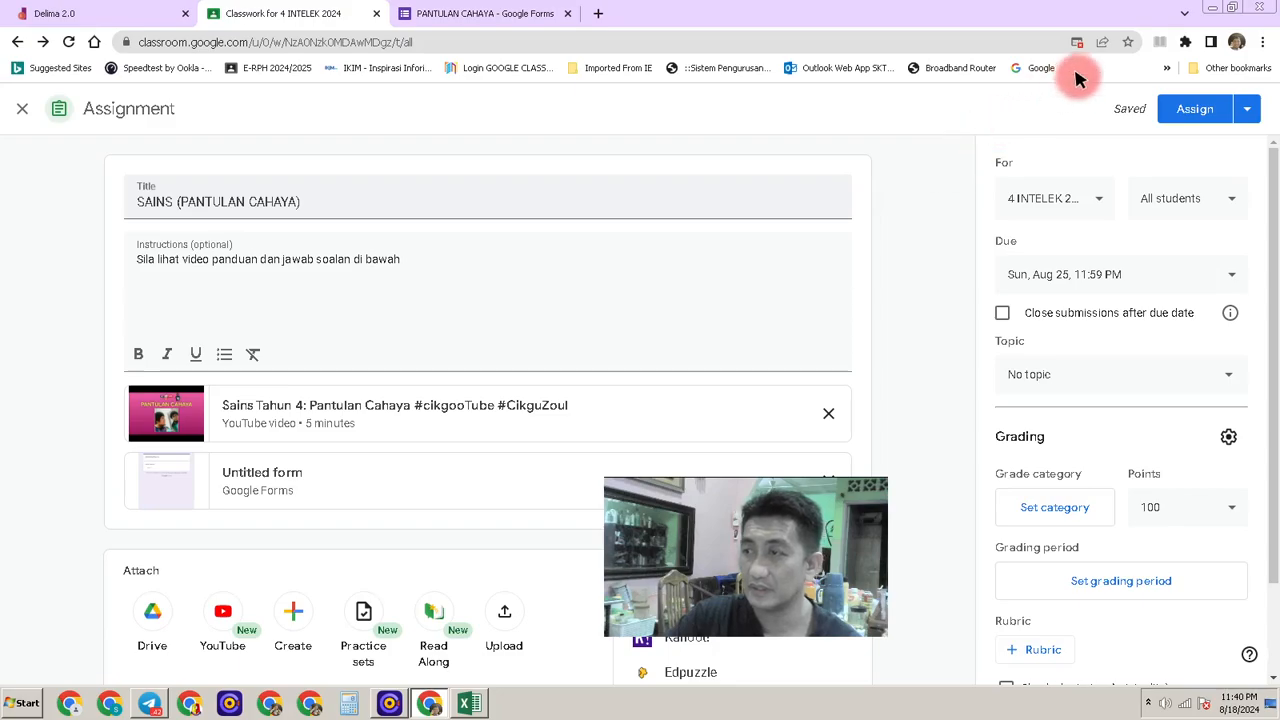
click(1179, 109)
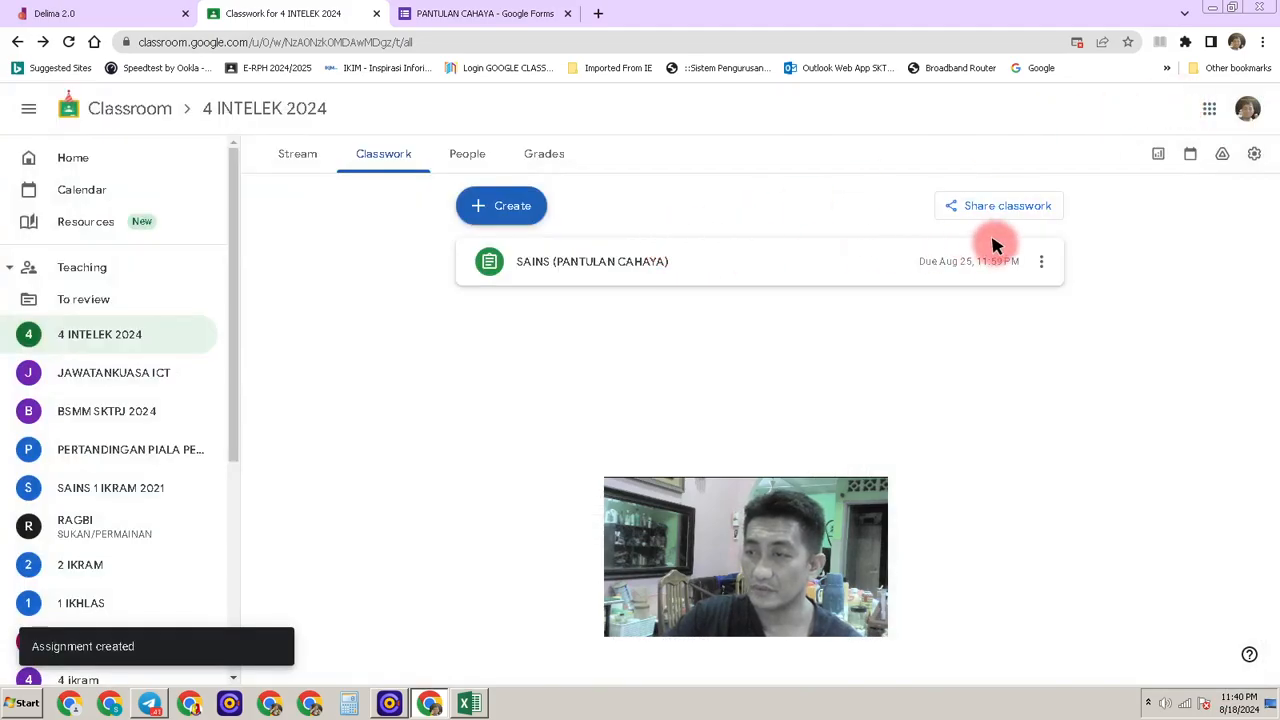
Step: Check the posted SAINS (PANTULAN CAHAYA) assignment in the 4 INTELEK 2024 class stream and classwork list
click(300, 157)
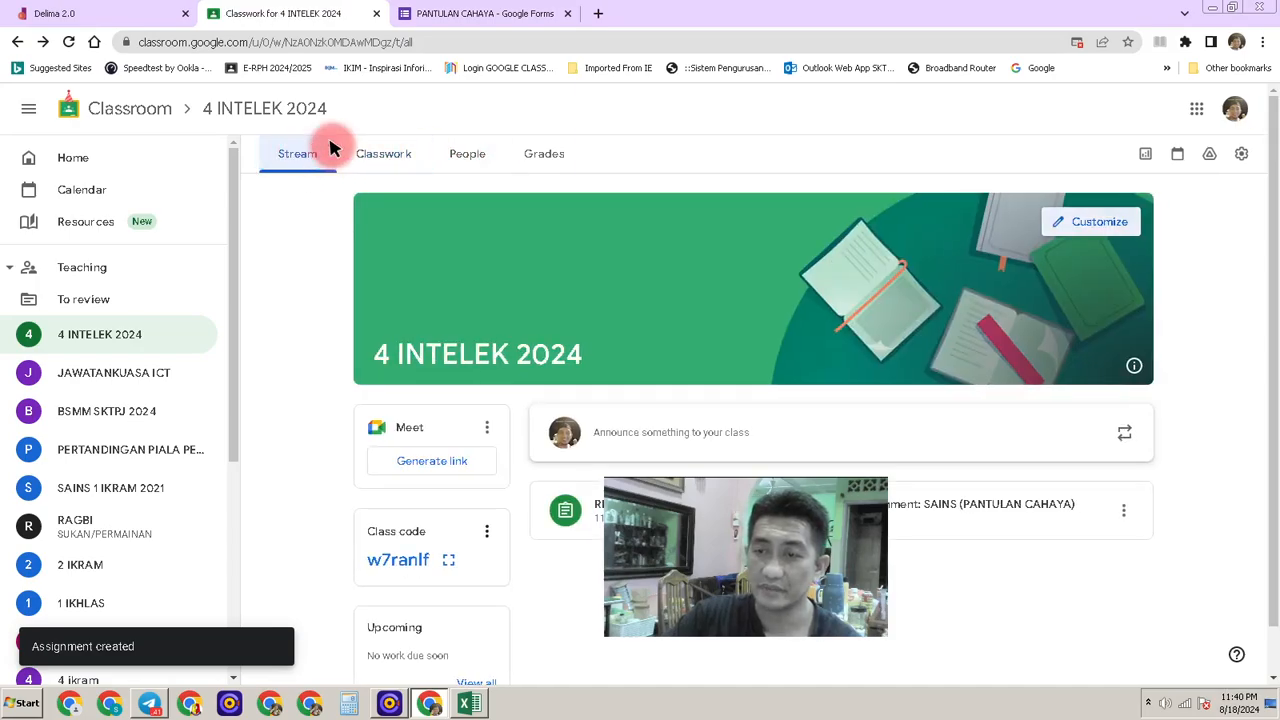
drag(803, 506, 1131, 557)
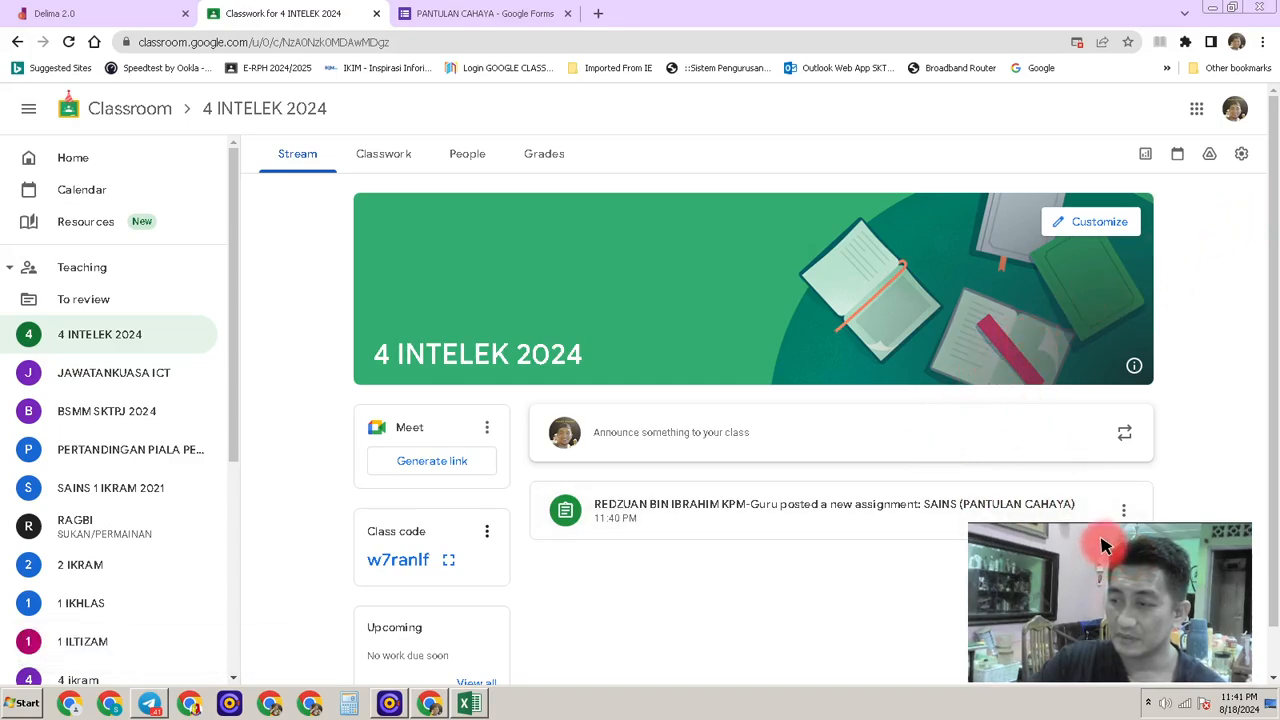
drag(1103, 545, 1106, 603)
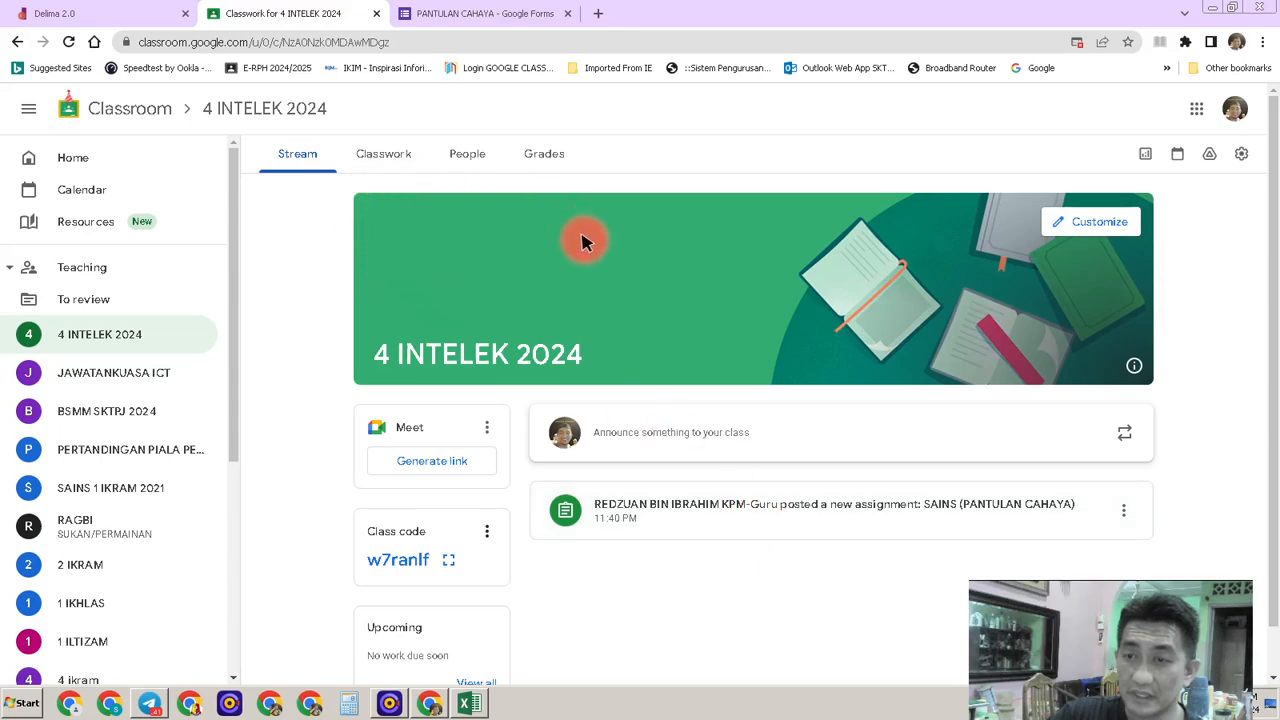
click(388, 154)
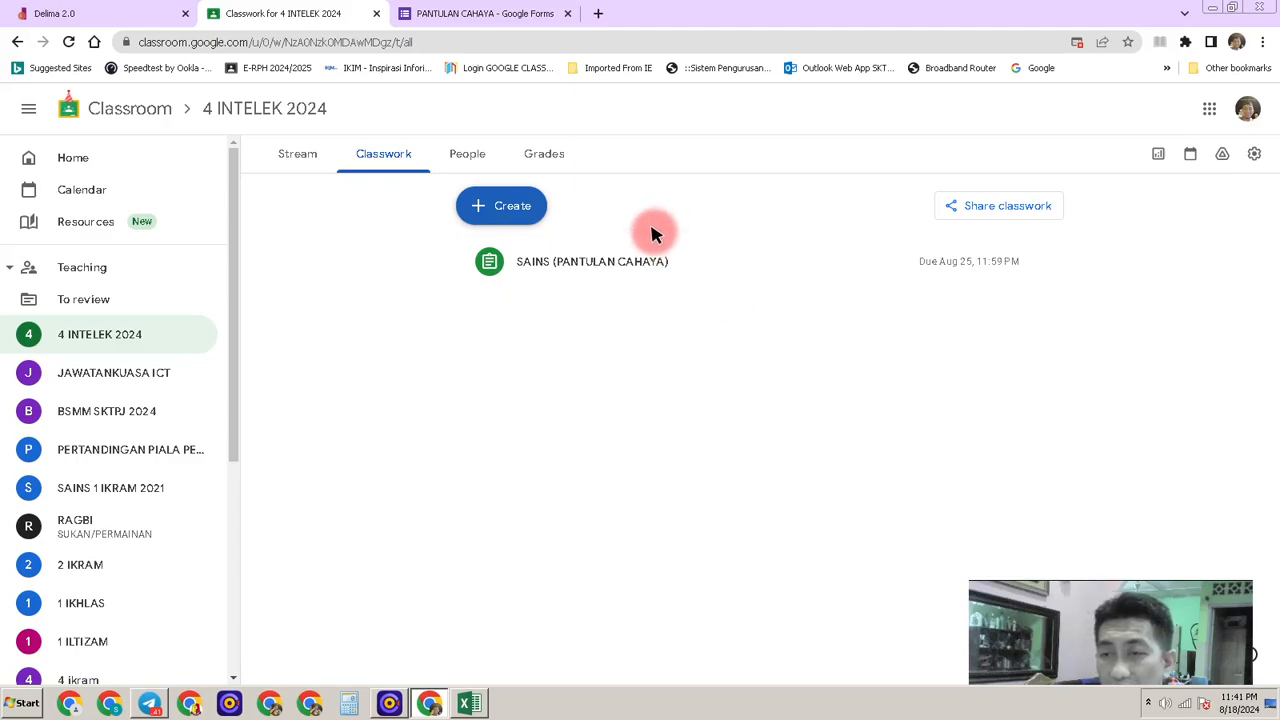
drag(1063, 594, 994, 373)
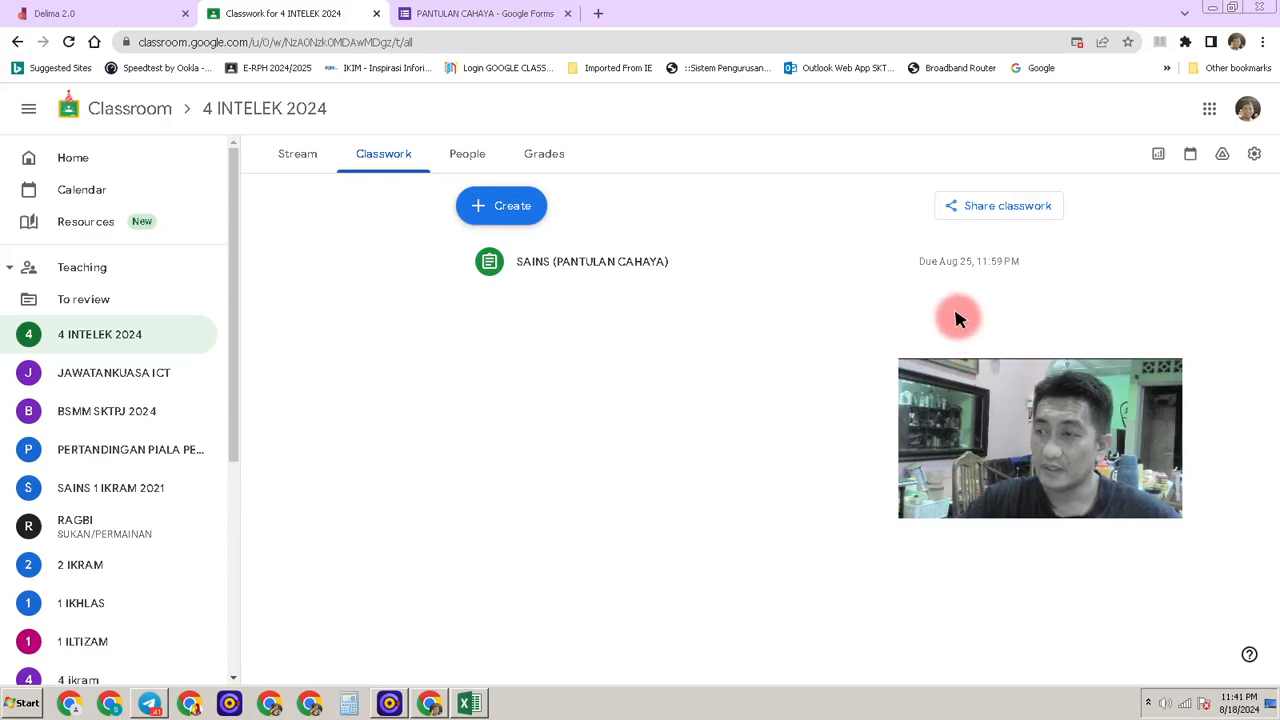
drag(1024, 372, 1120, 540)
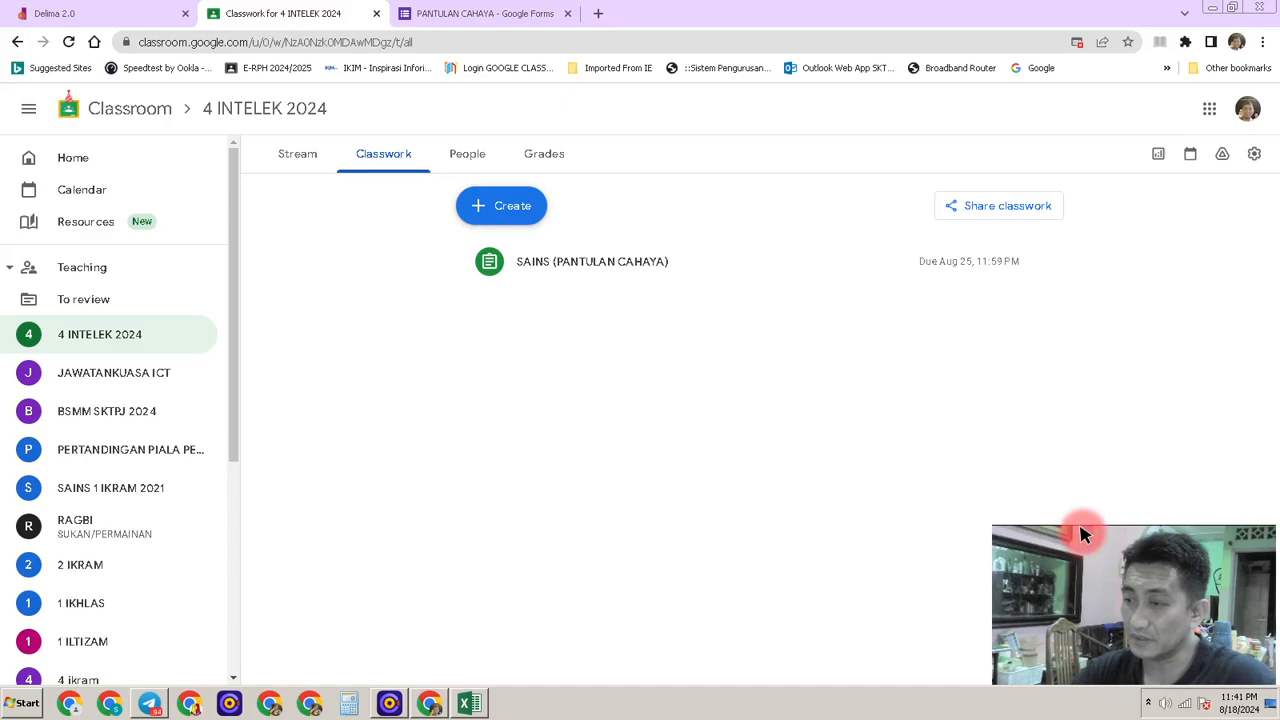
mouse_move(1083, 531)
mouse_down()
mouse_move(1080, 486)
mouse_move(1081, 524)
mouse_up()
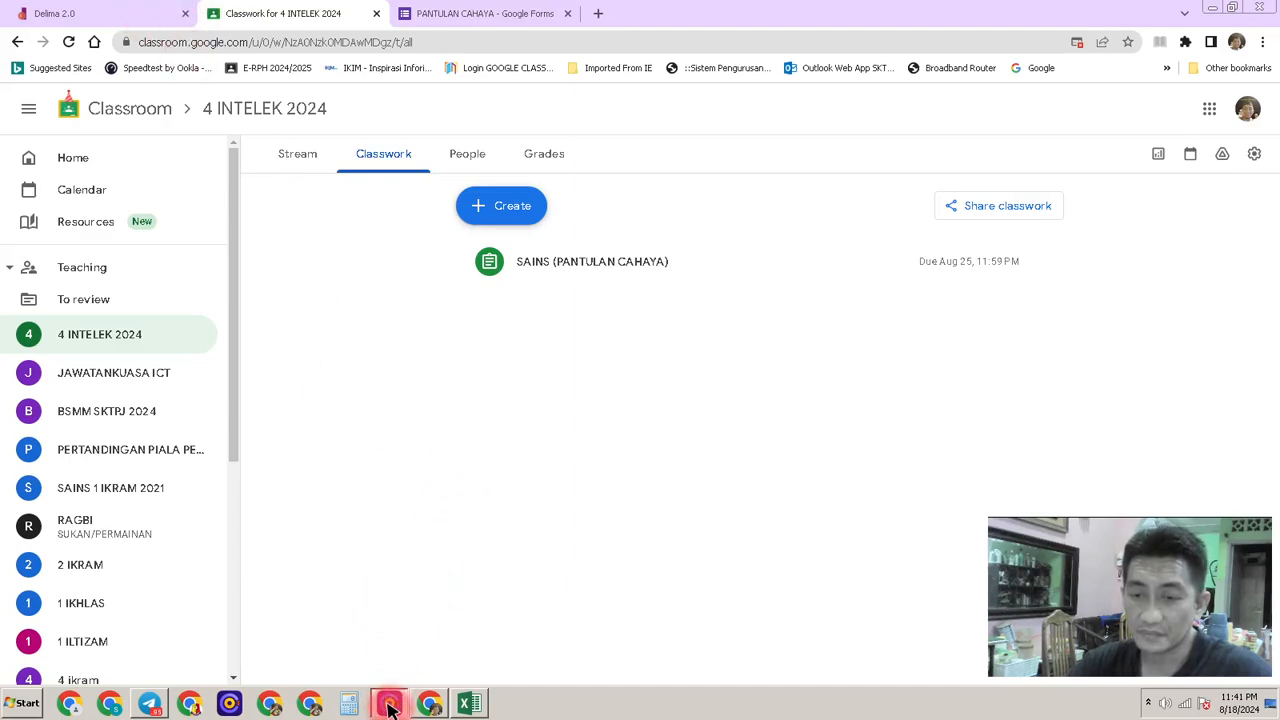
Step: Switch to the Delima 2.0 home page
click(135, 13)
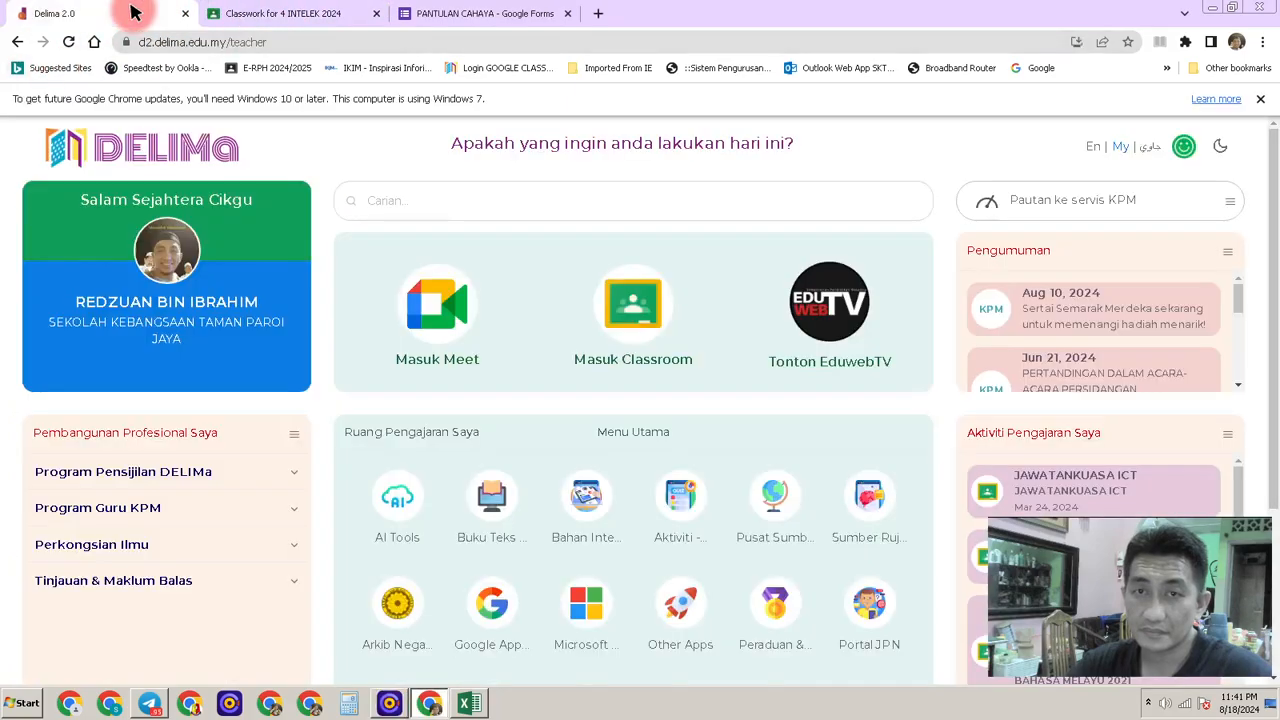